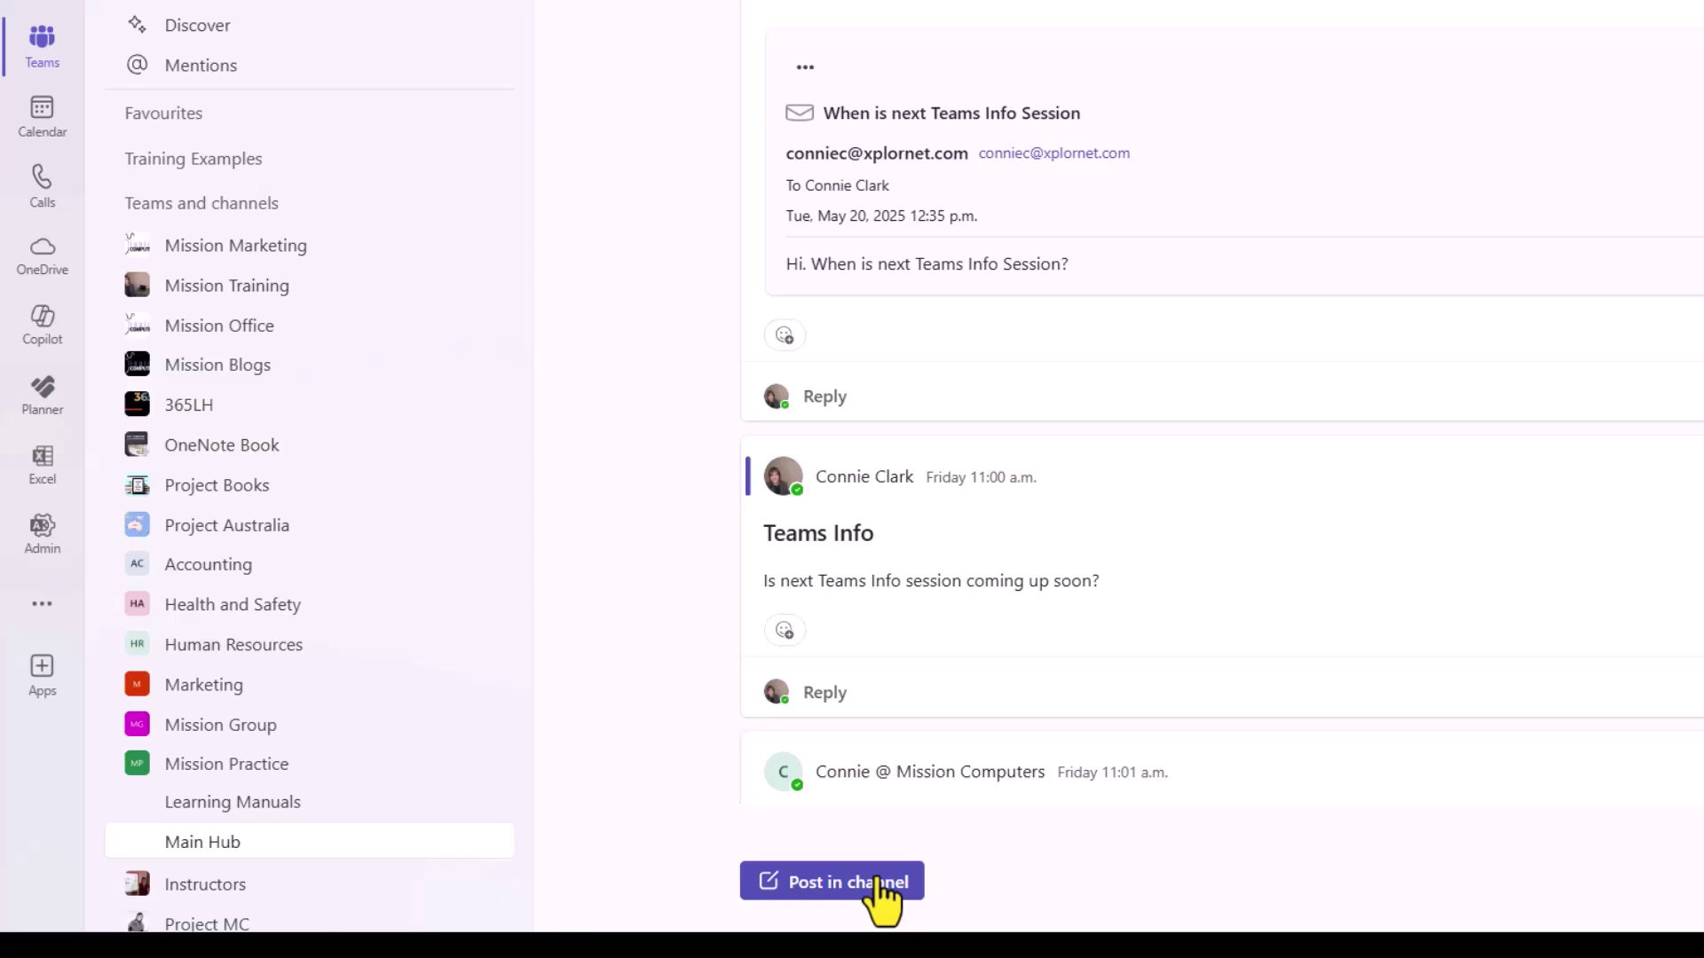
Step: Start a new post in the Main Hub channel and create a Polls poll asking "What should our Q1 strategy focus be?"
{"action": "left_click", "coordinate": [926, 887]}
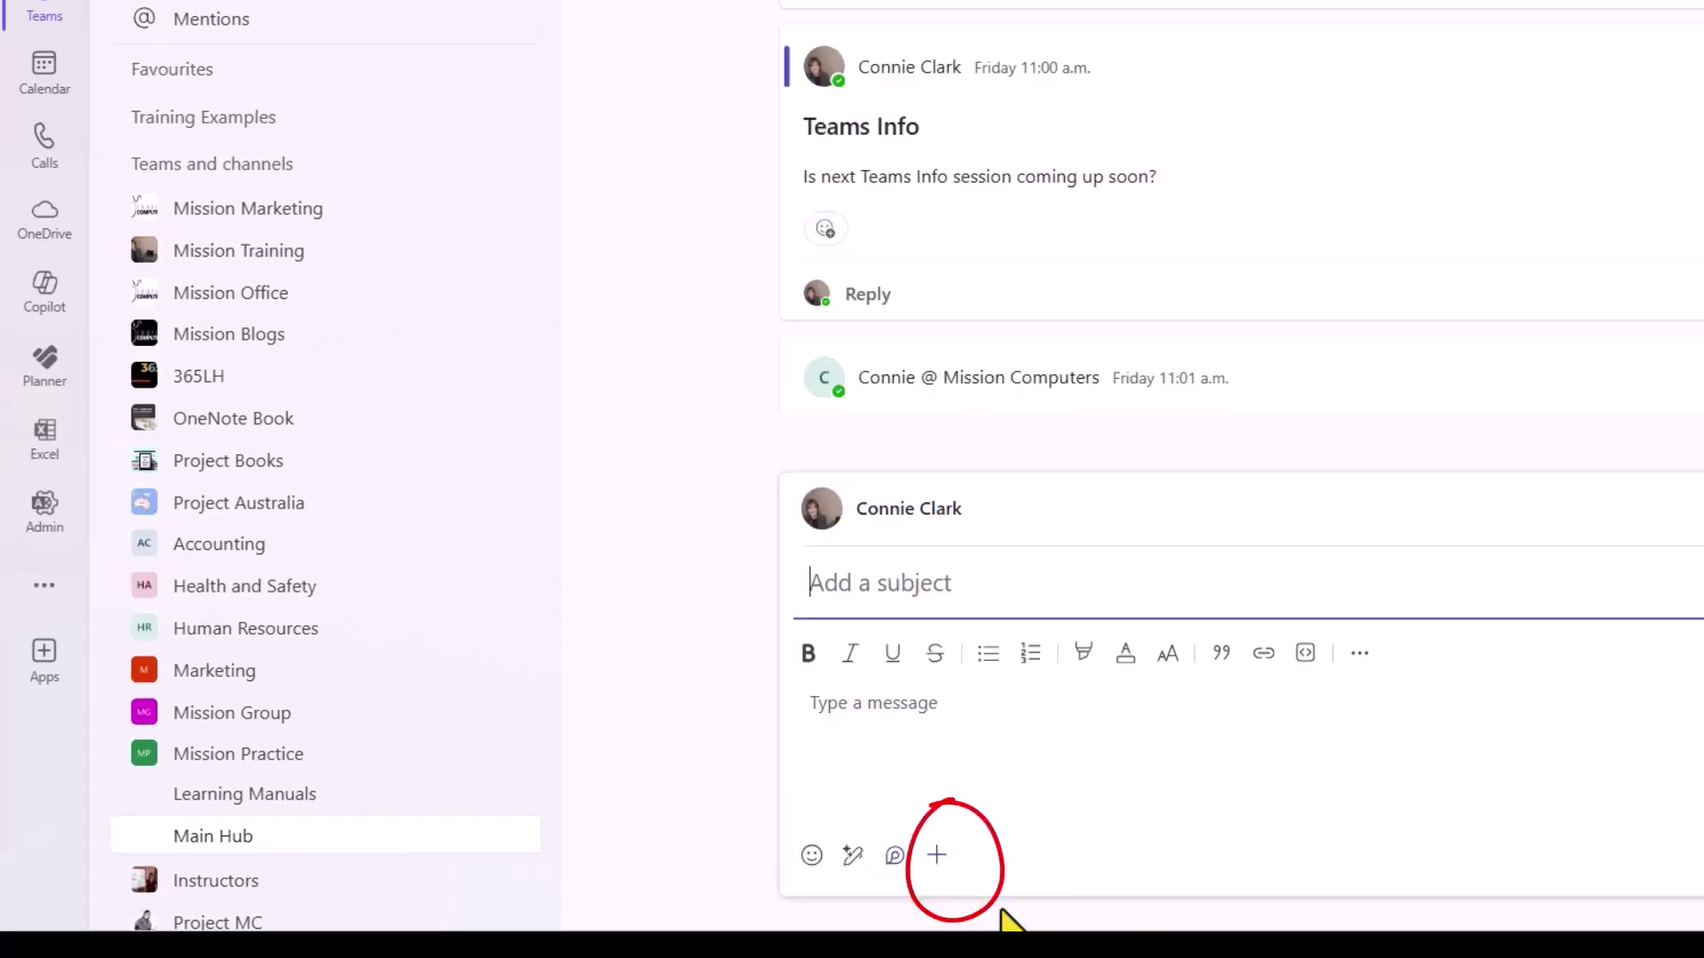
{"action": "left_click", "coordinate": [937, 857]}
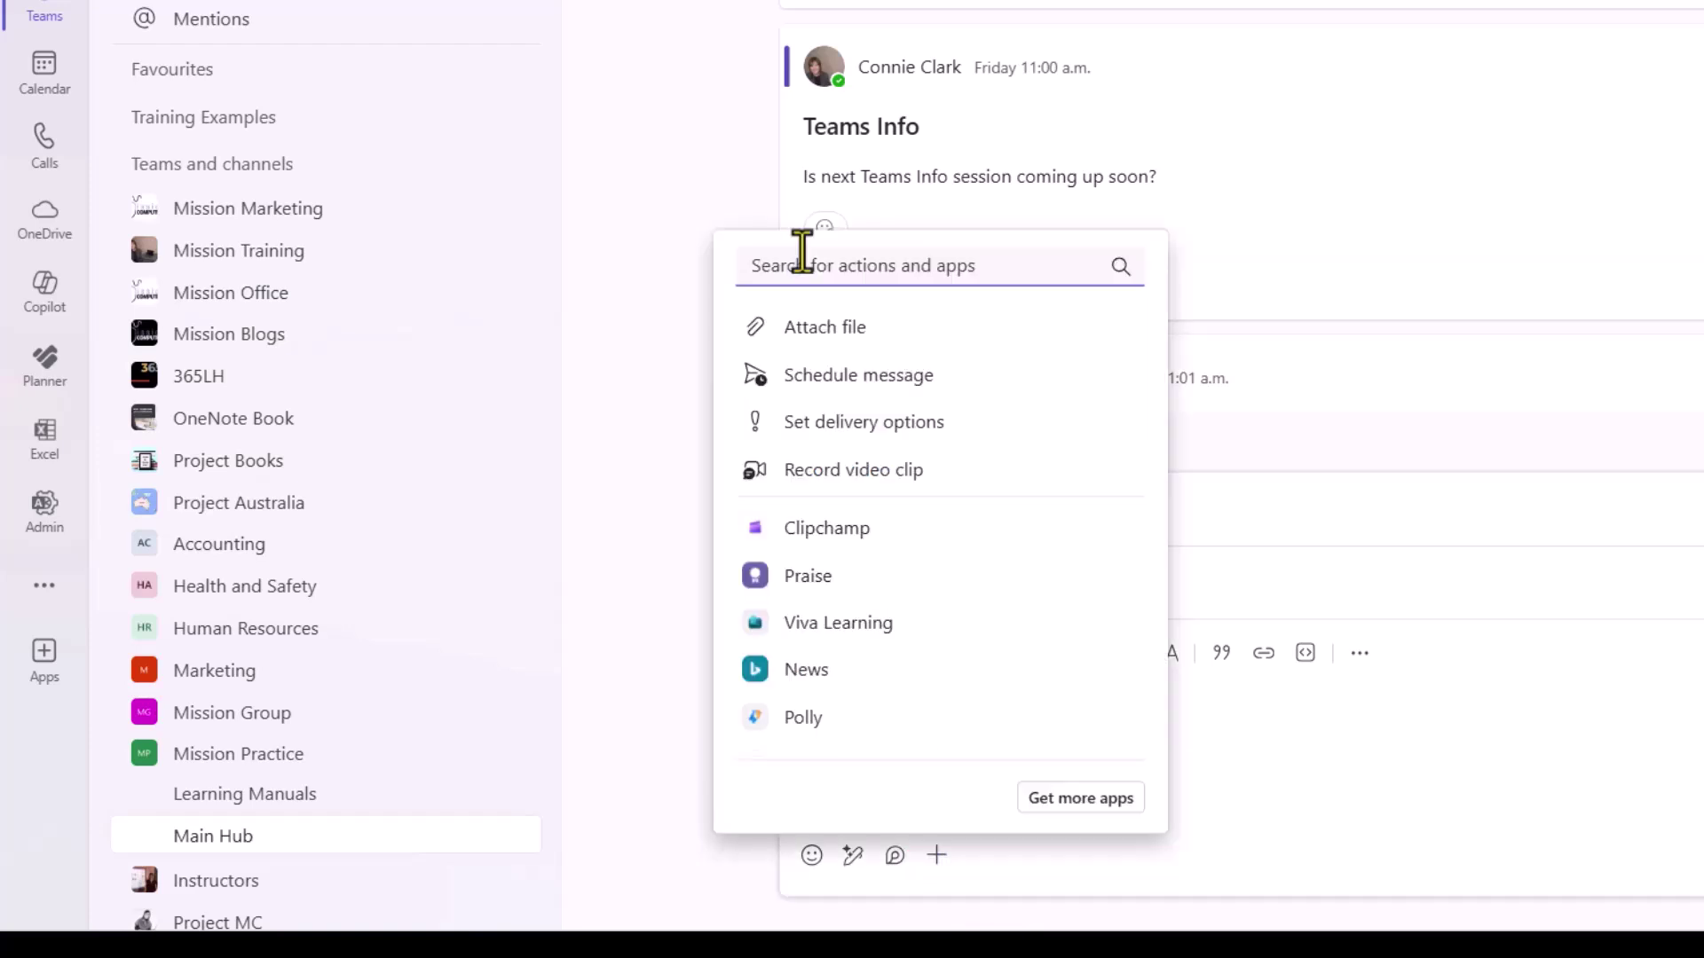
{"action": "type", "text": "Polls"}
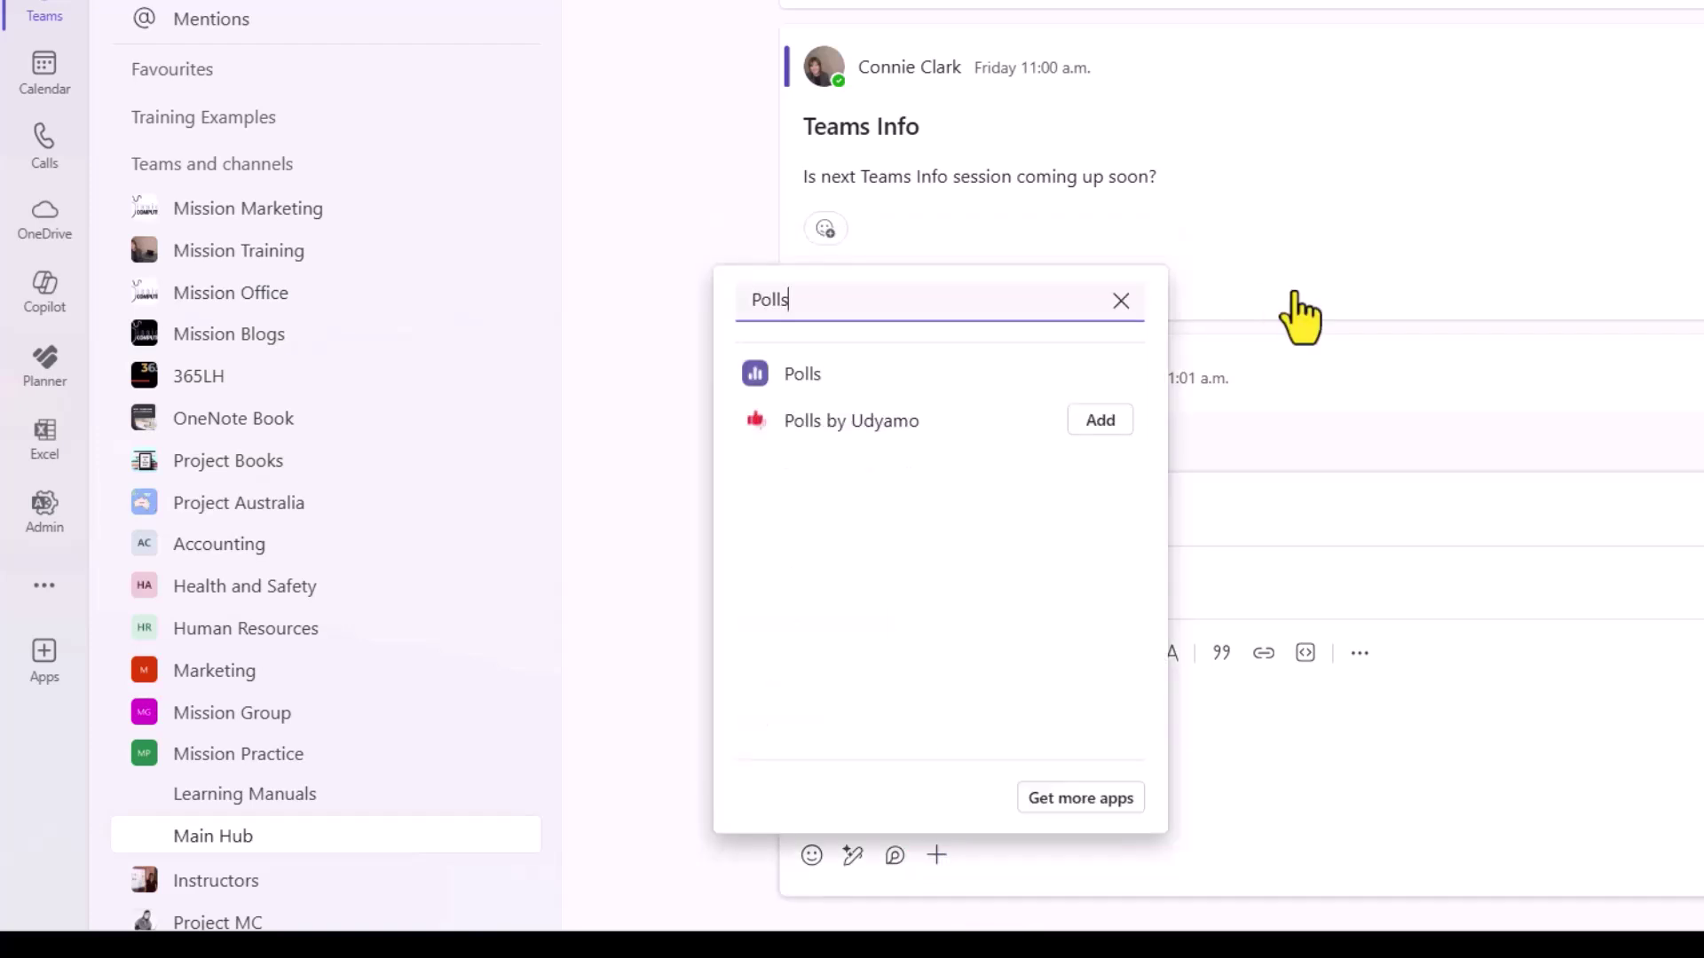
{"action": "left_click", "coordinate": [878, 377]}
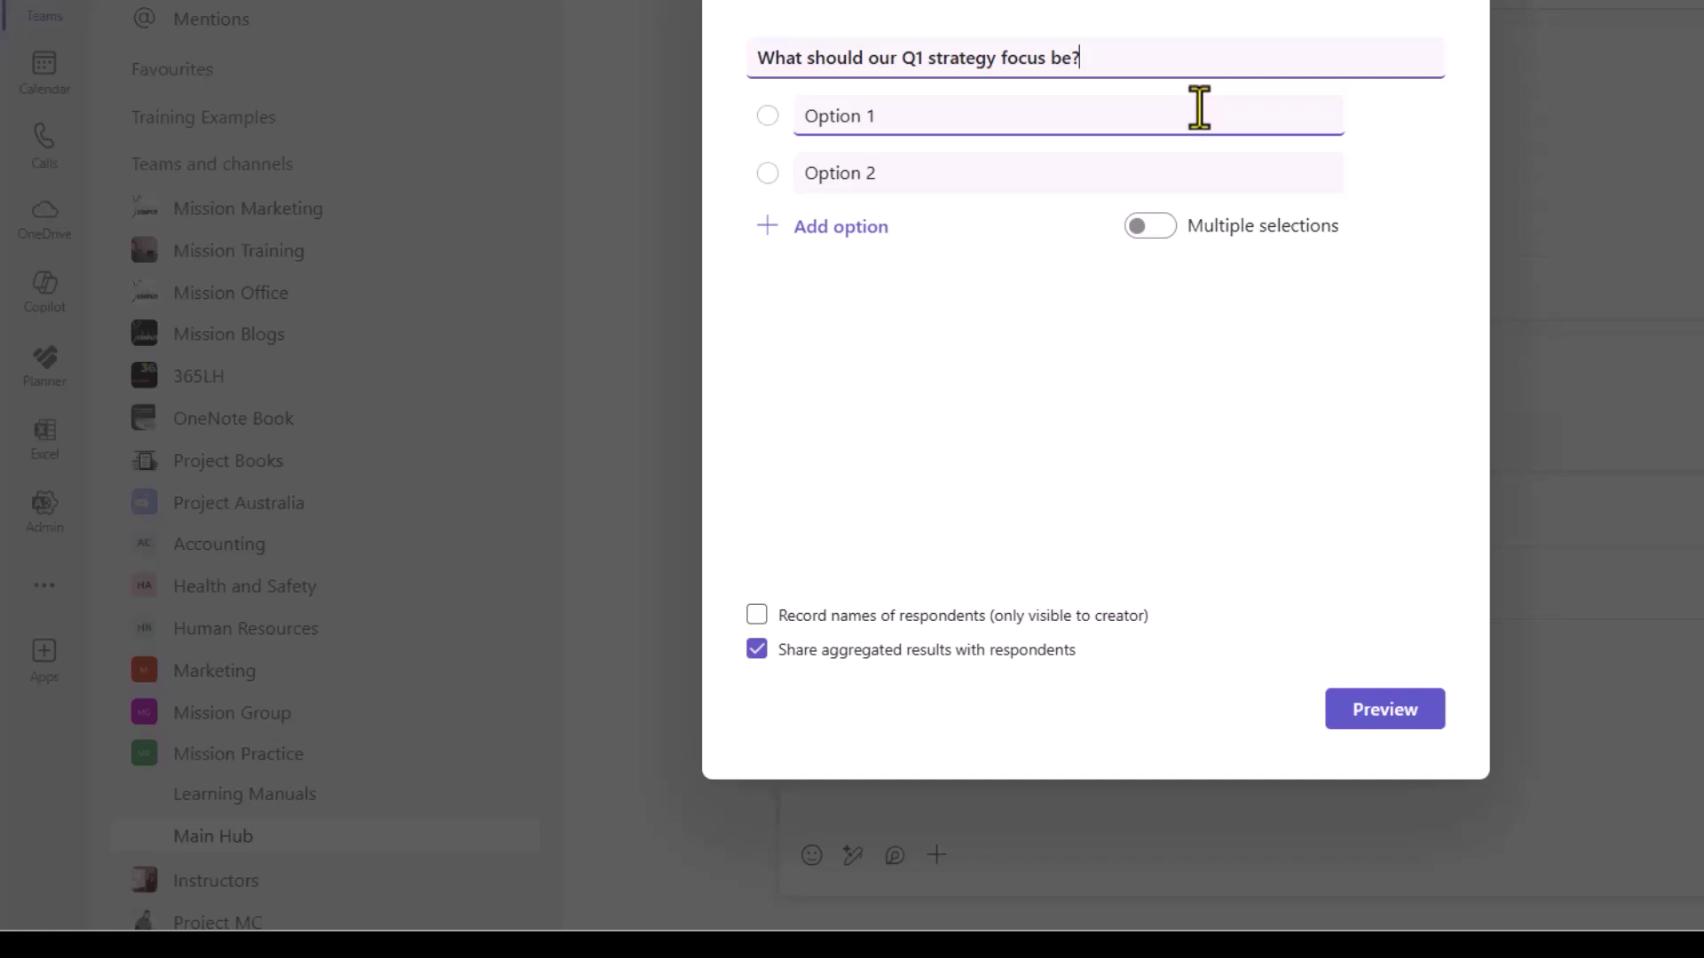
Step: Enter the poll options "Enterprise market (higher margins, higher risk)", "SMB focus (steady growth, proven model)" and "International expansion (new markets, complexity)"
{"action": "left_click", "coordinate": [923, 116]}
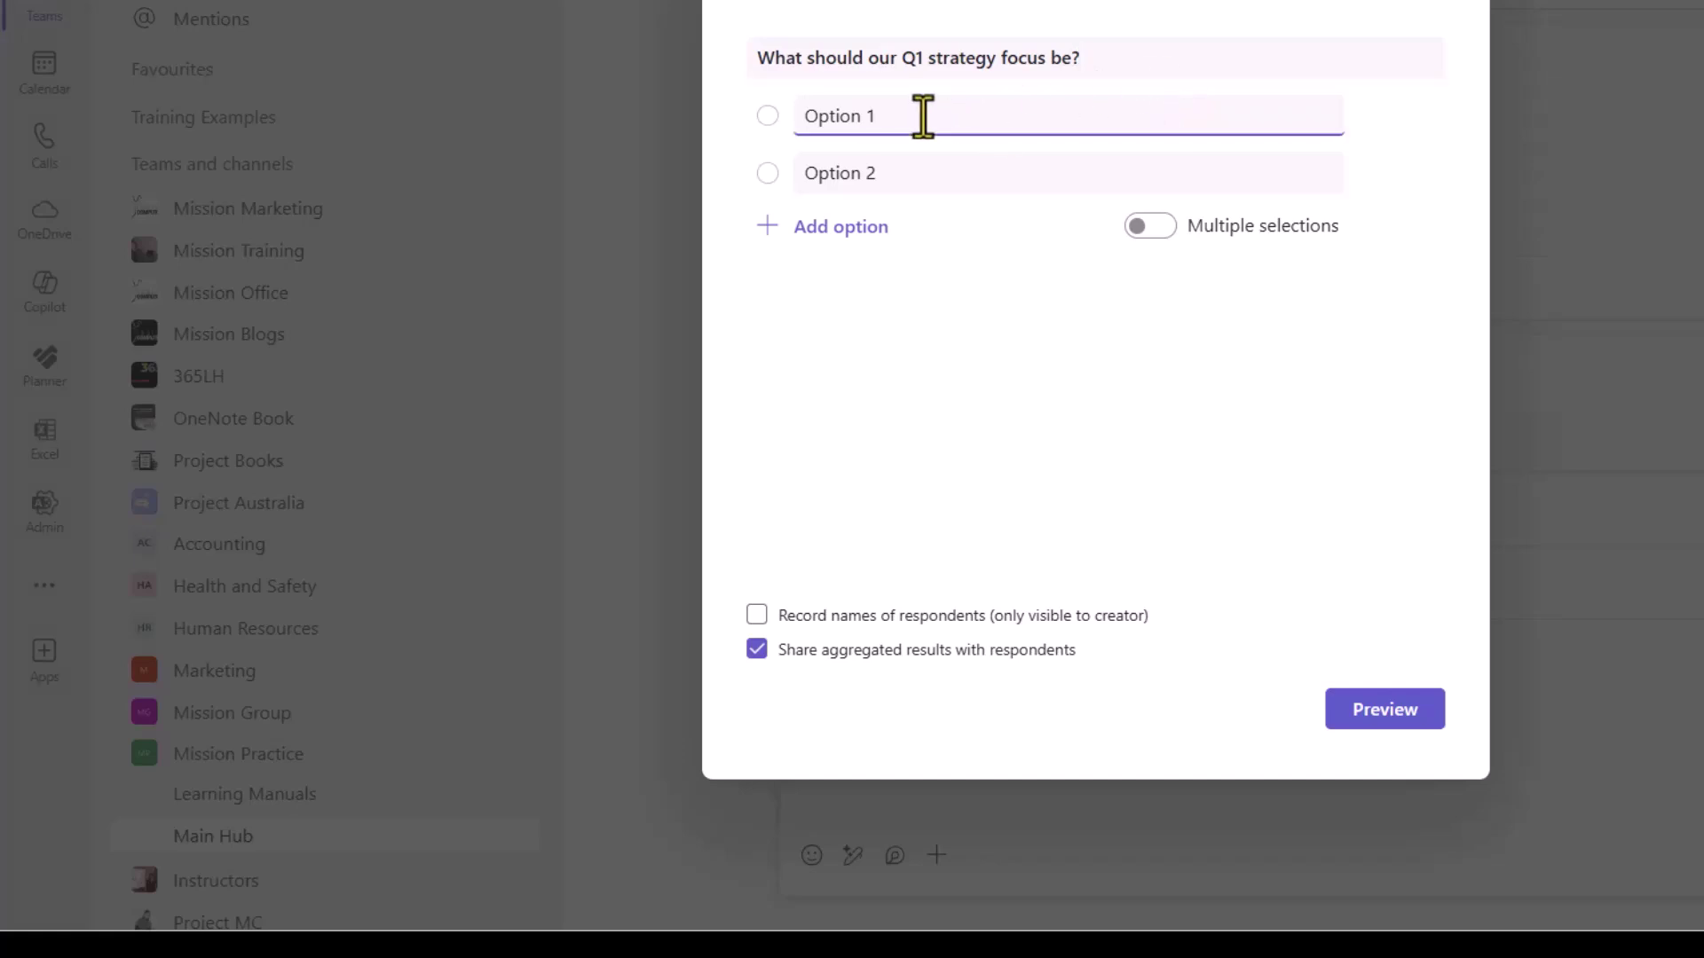
{"action": "type", "text": "Enterprise market (higher margins, higher risk)"}
{"action": "key", "text": "Tab"}
{"action": "type", "text": "SMB focus (steady growth, proven model)"}
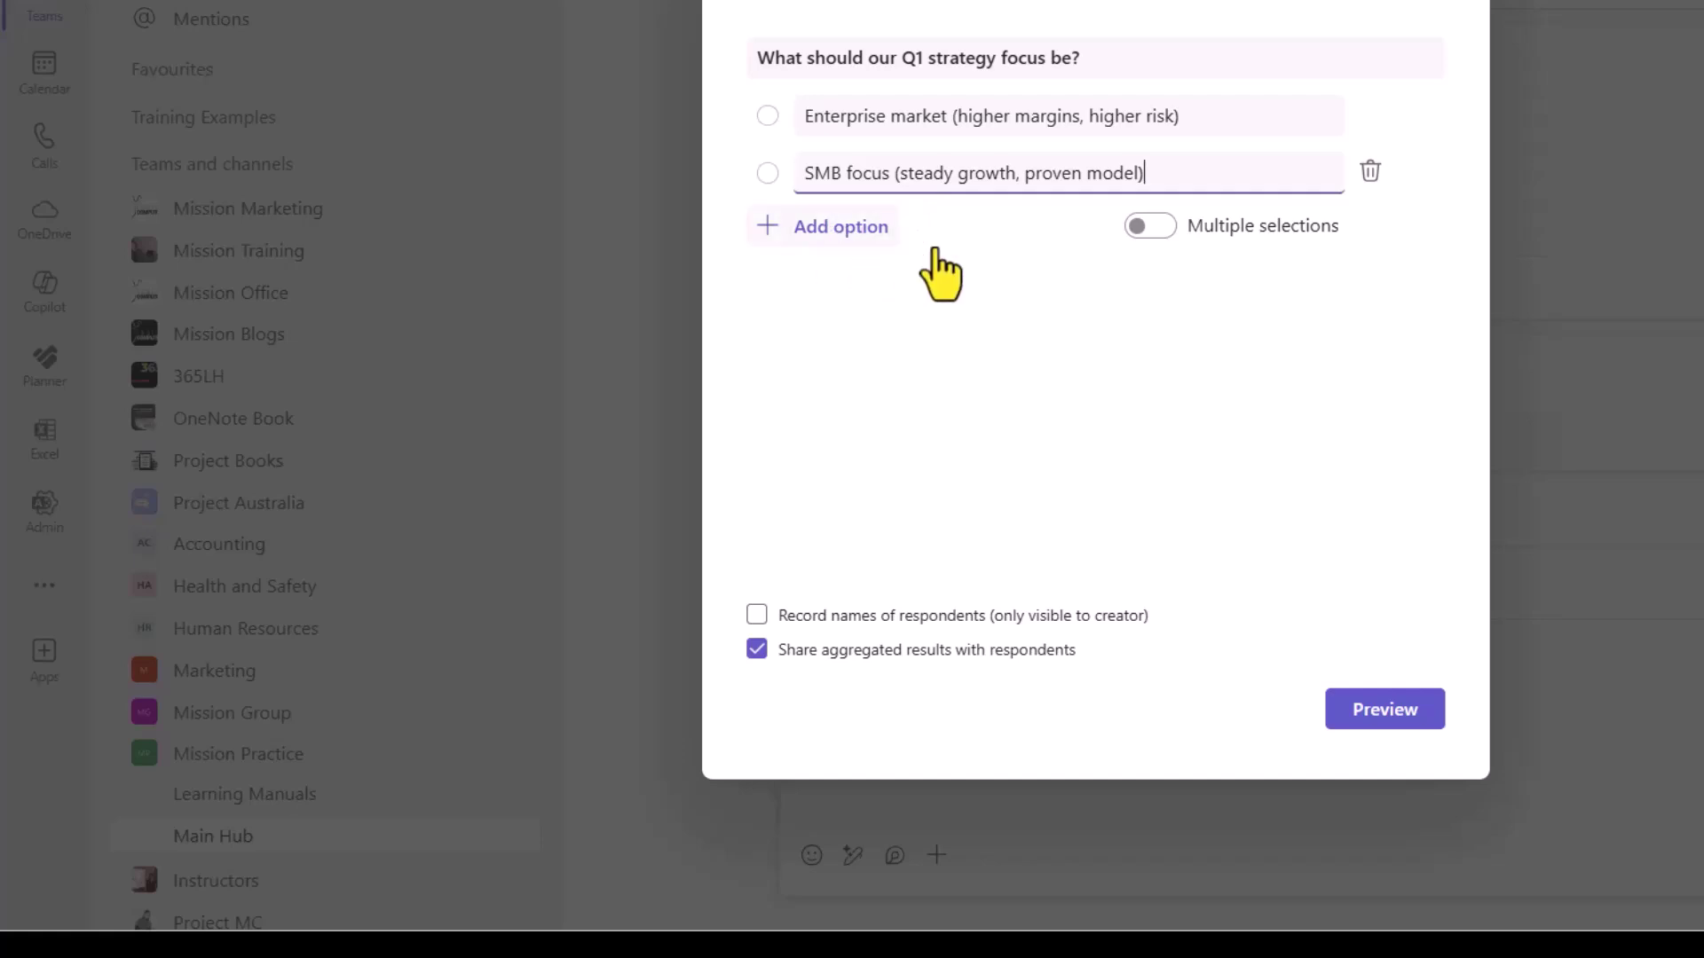
{"action": "left_click", "coordinate": [837, 228]}
{"action": "type", "text": "International expansion (new markets, complexity)"}
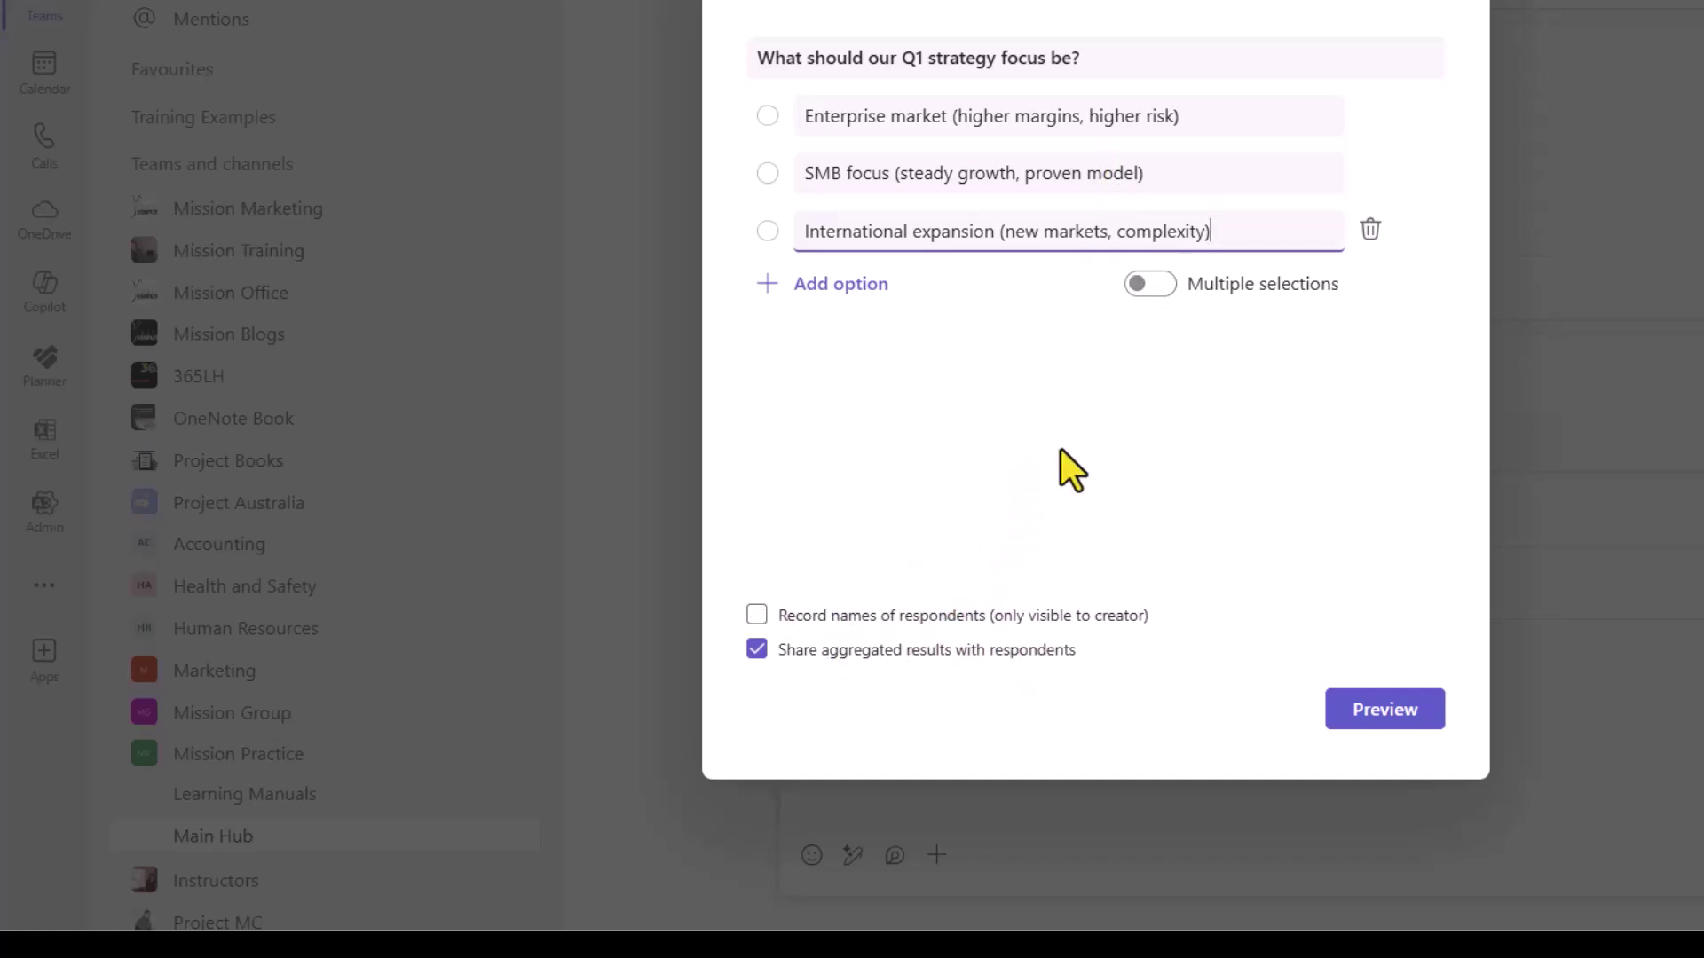
Step: Preview the Q1 strategy poll, send it to the channel and close the empty post draft
{"action": "left_click", "coordinate": [1376, 713]}
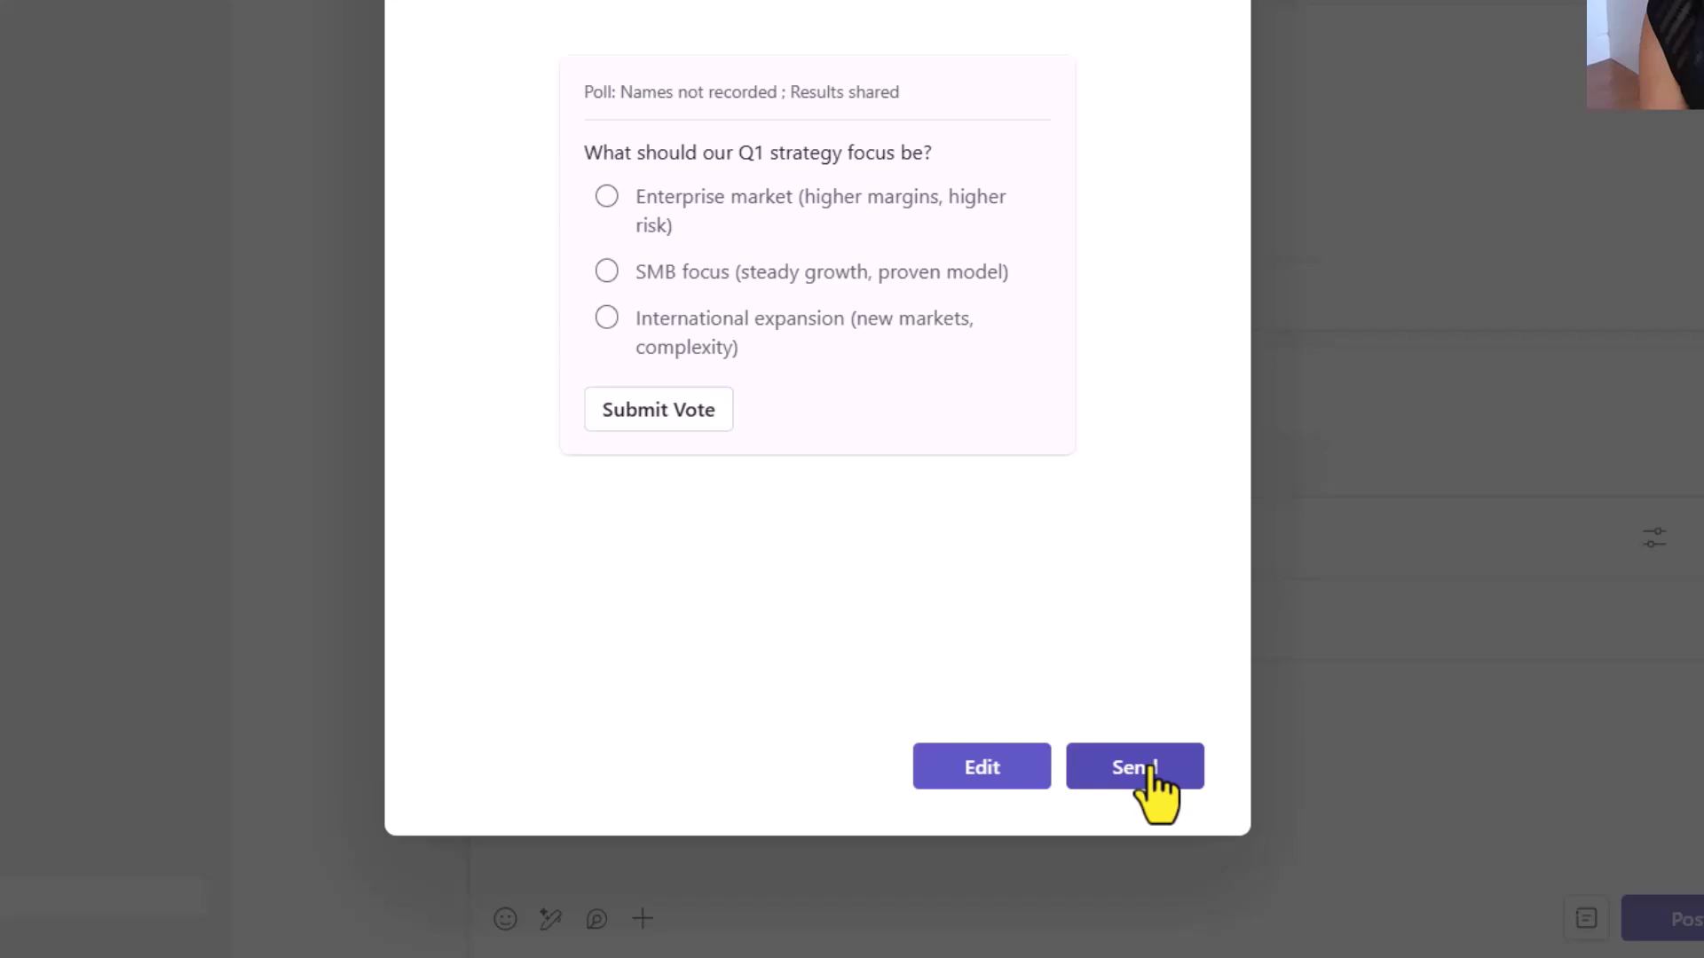
{"action": "left_click", "coordinate": [1382, 822]}
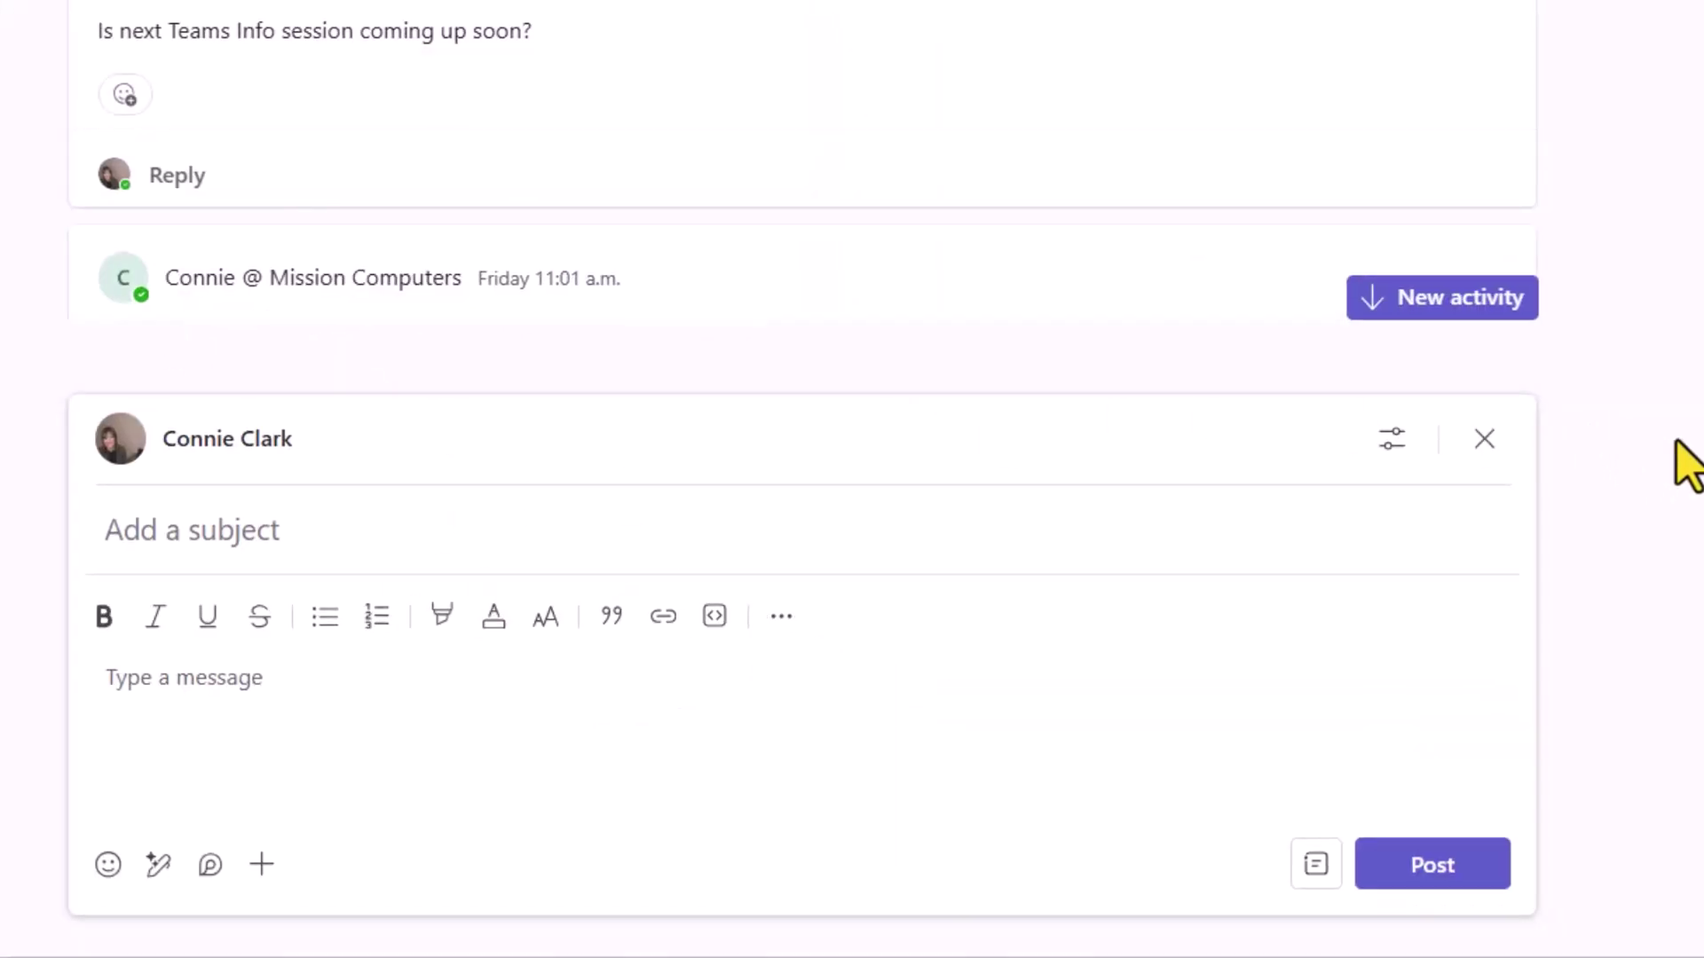
{"action": "left_click", "coordinate": [1484, 439]}
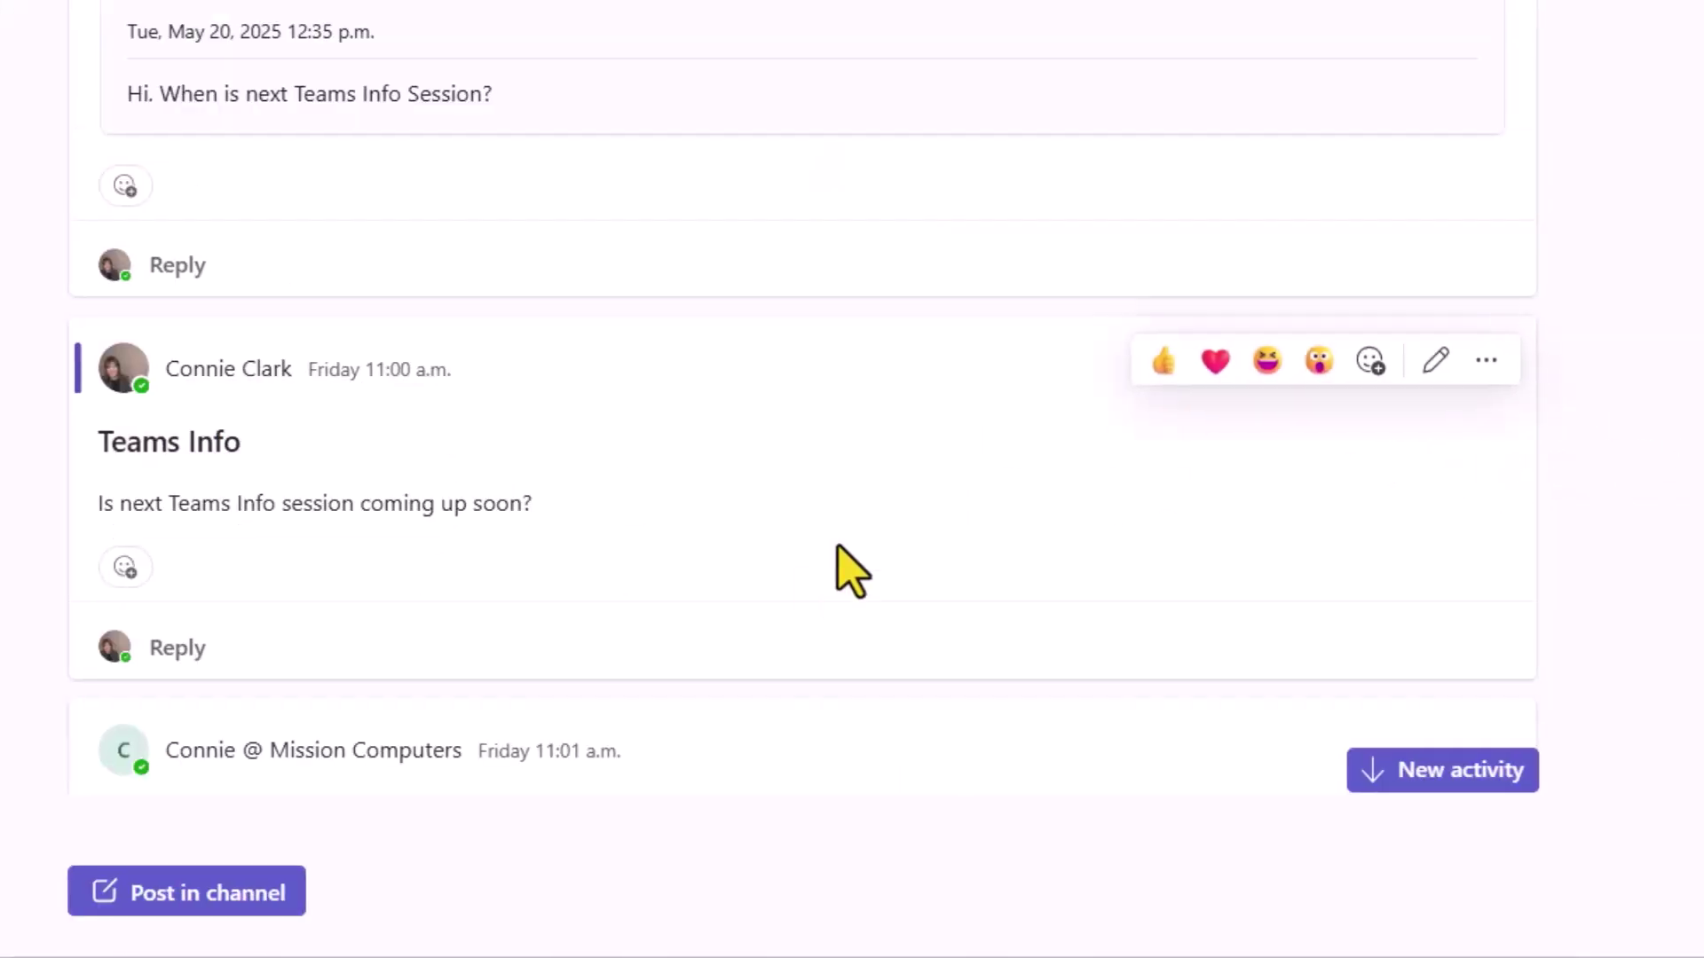
Step: Submit a vote for "Enterprise market (higher margins, higher risk)" in the posted Q1 strategy poll
{"action": "scroll", "coordinate": [922, 643], "scroll_direction": "down", "scroll_amount": 8}
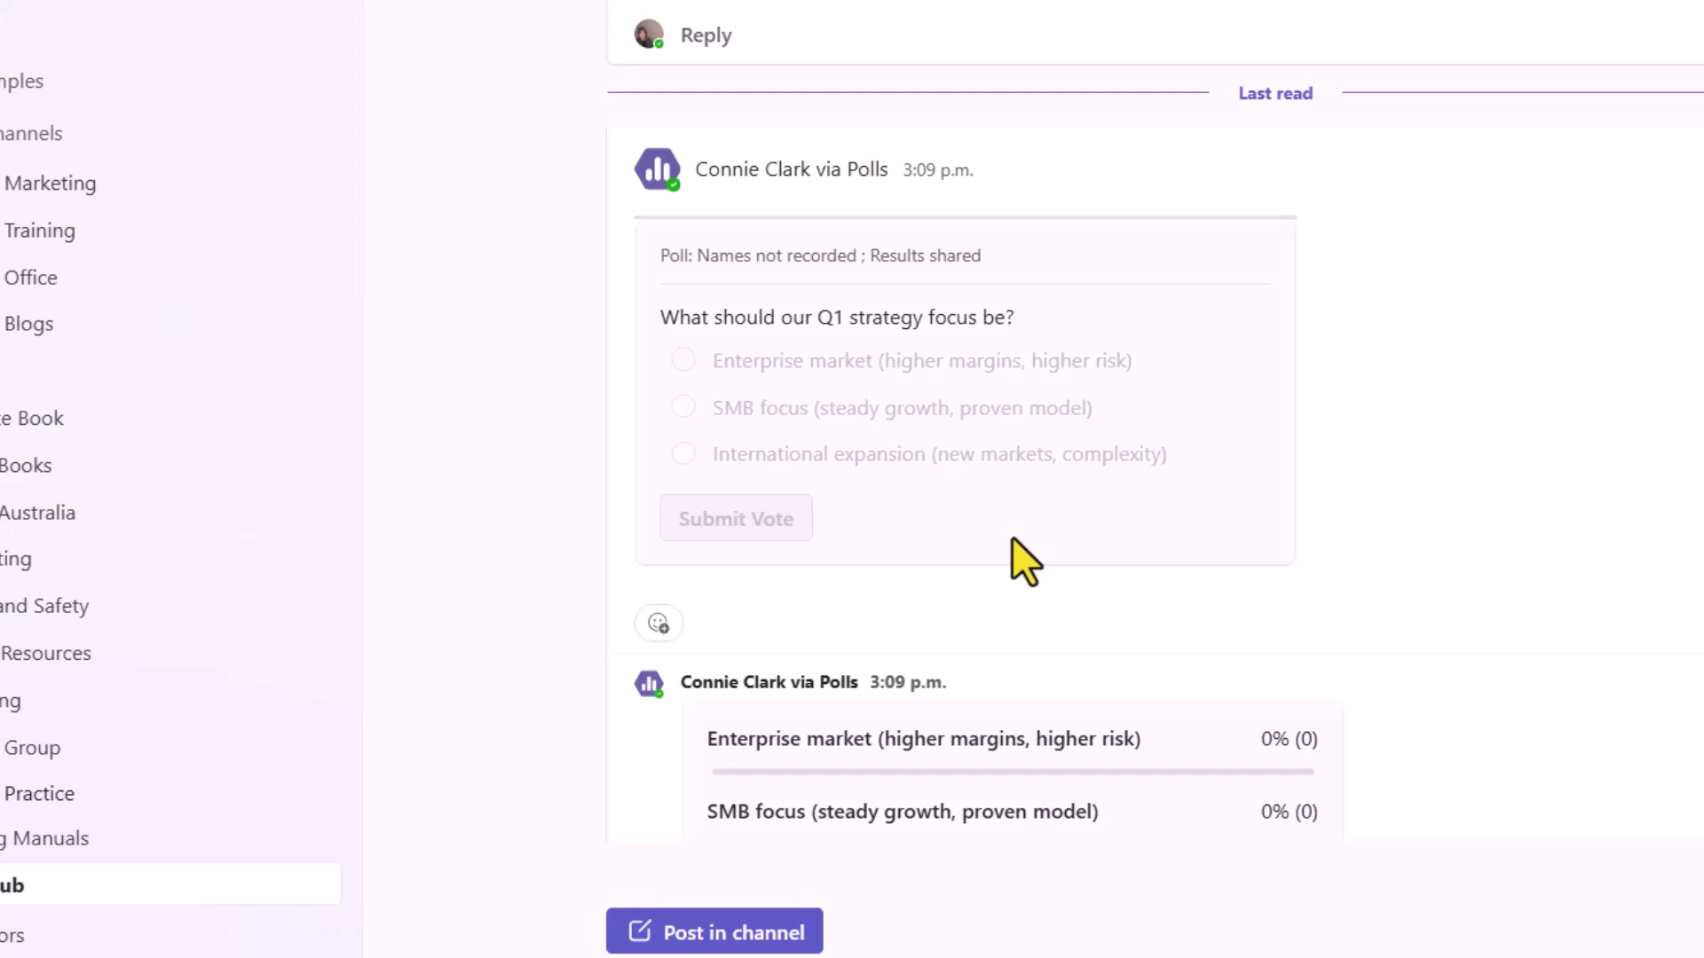
{"action": "scroll", "coordinate": [1158, 443], "scroll_direction": "down", "scroll_amount": 3}
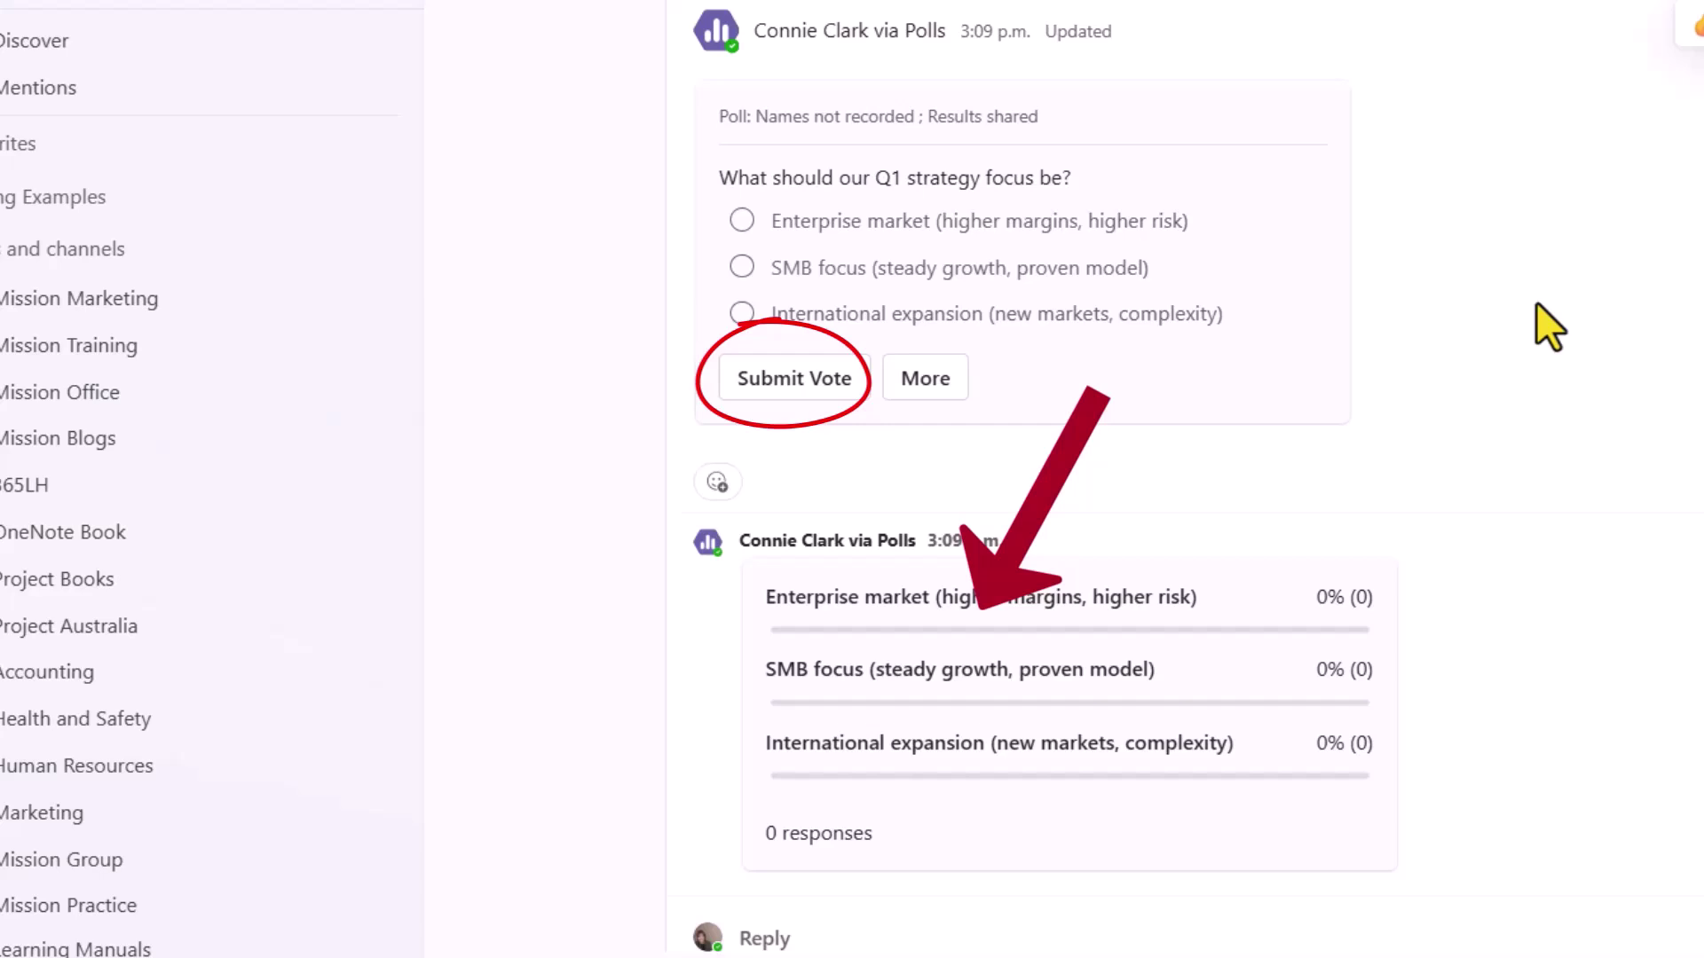
{"action": "left_click", "coordinate": [742, 221]}
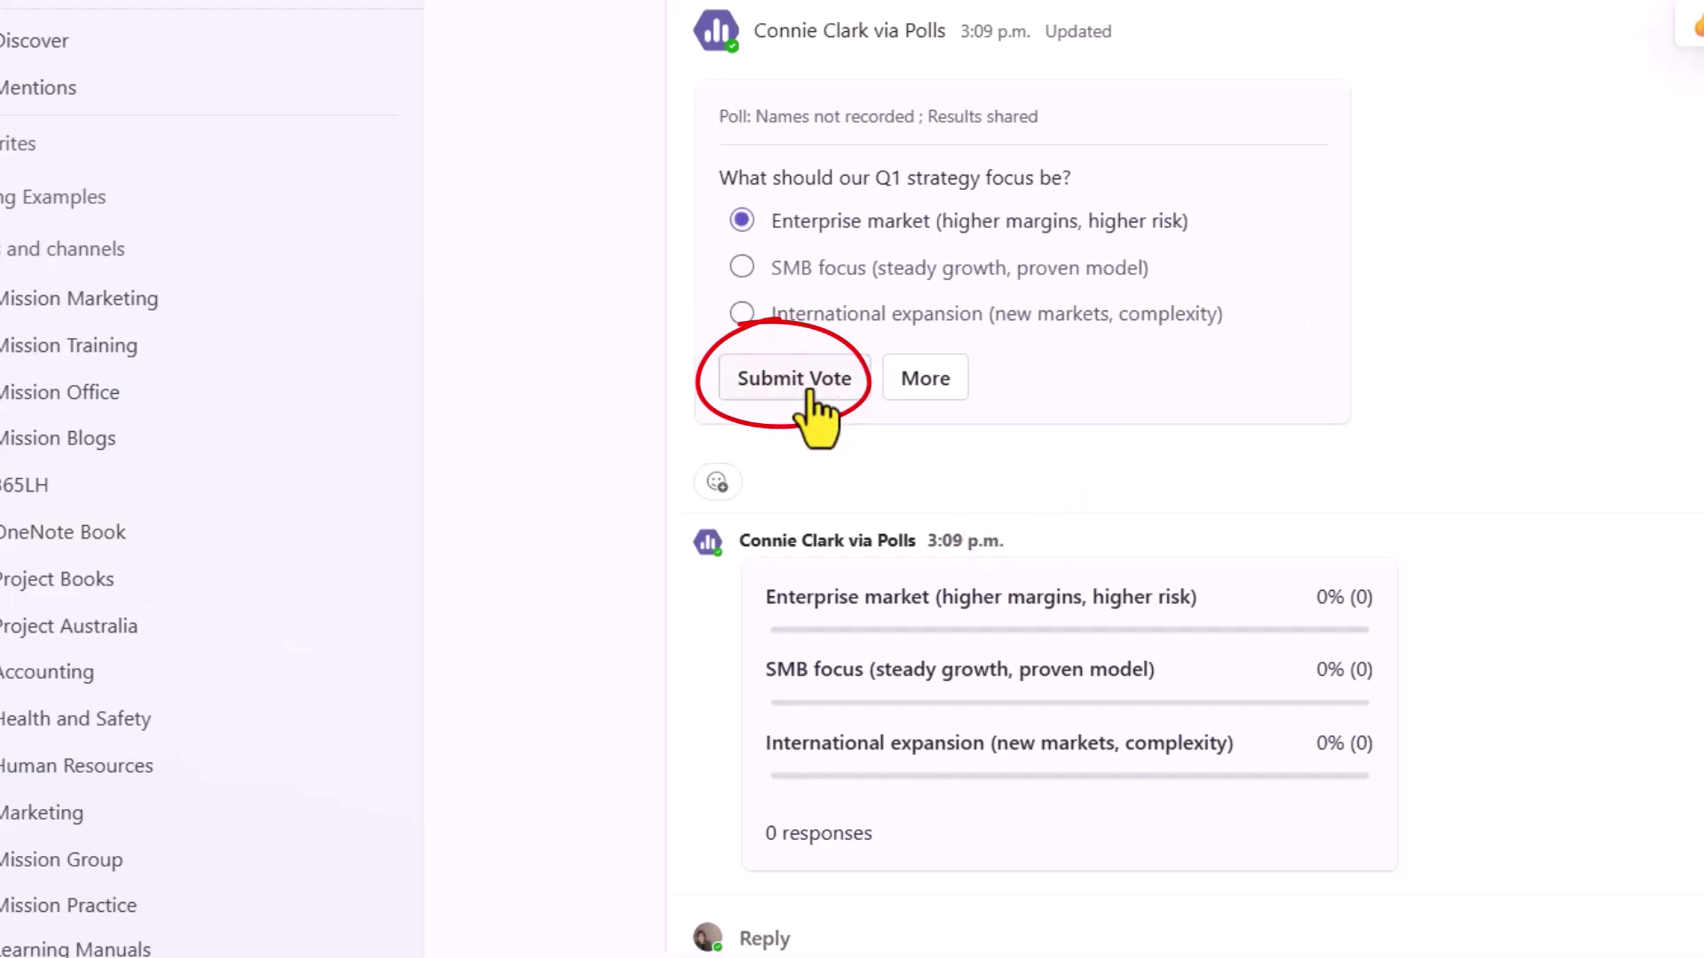
{"action": "left_click", "coordinate": [810, 395]}
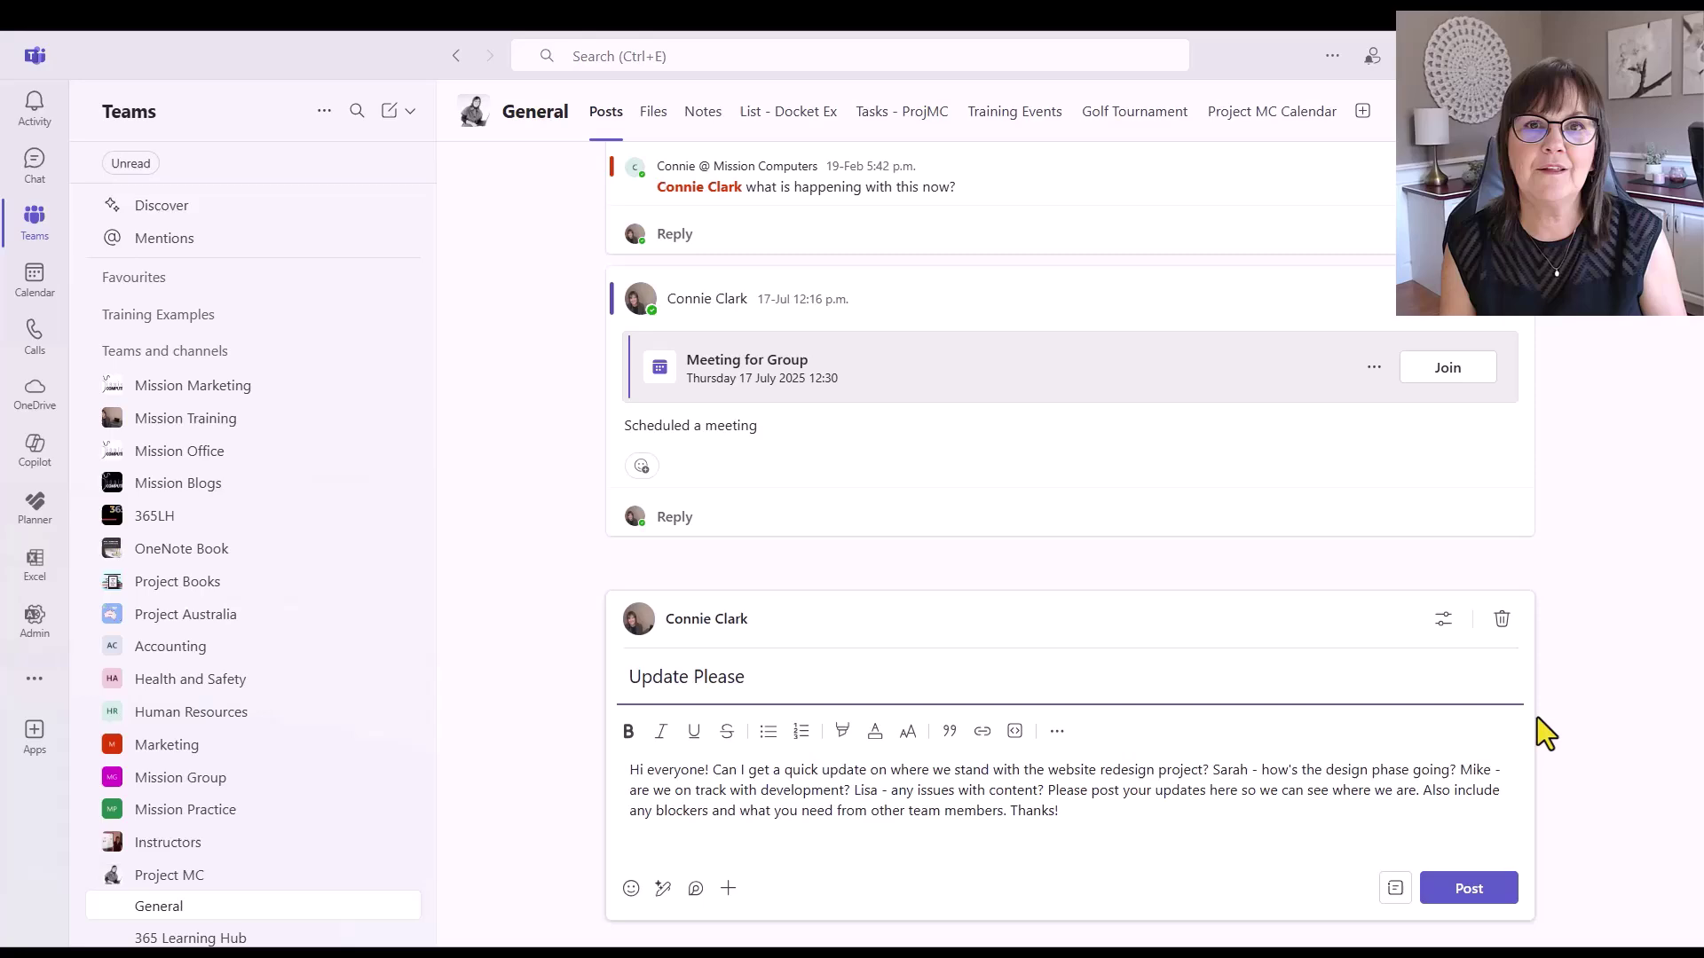
Step: Discard the "Update Please" draft in the General channel and open the Updates app from a new post
{"action": "left_click", "coordinate": [1501, 622]}
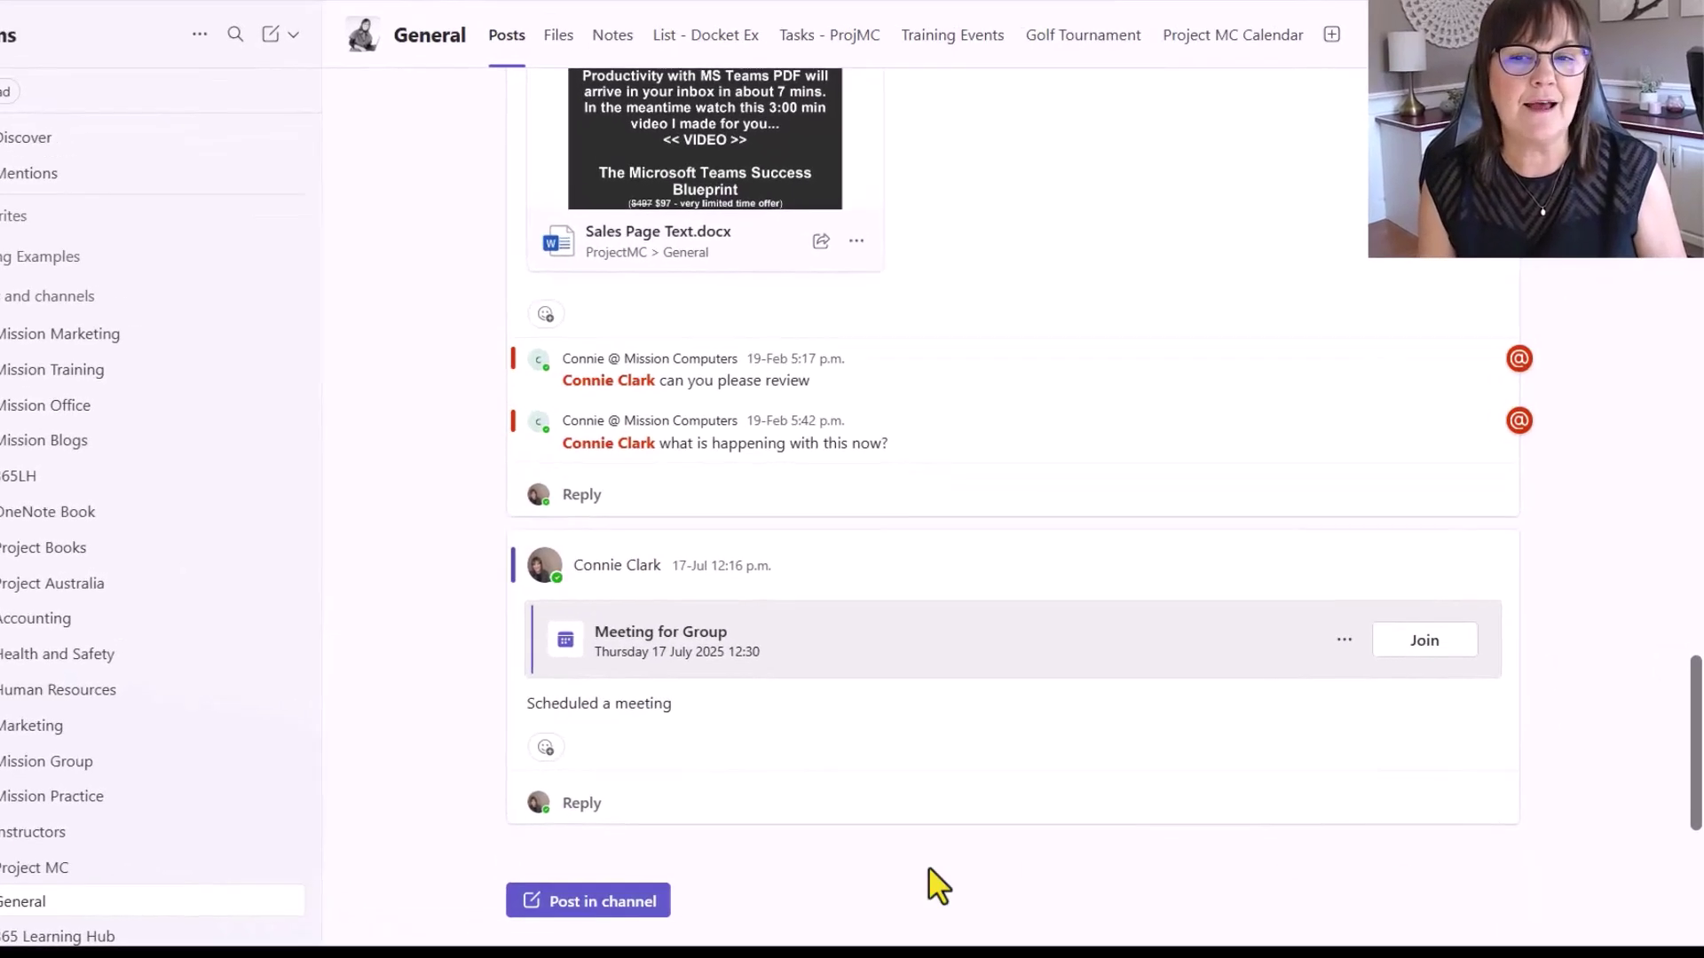
{"action": "left_click", "coordinate": [572, 905]}
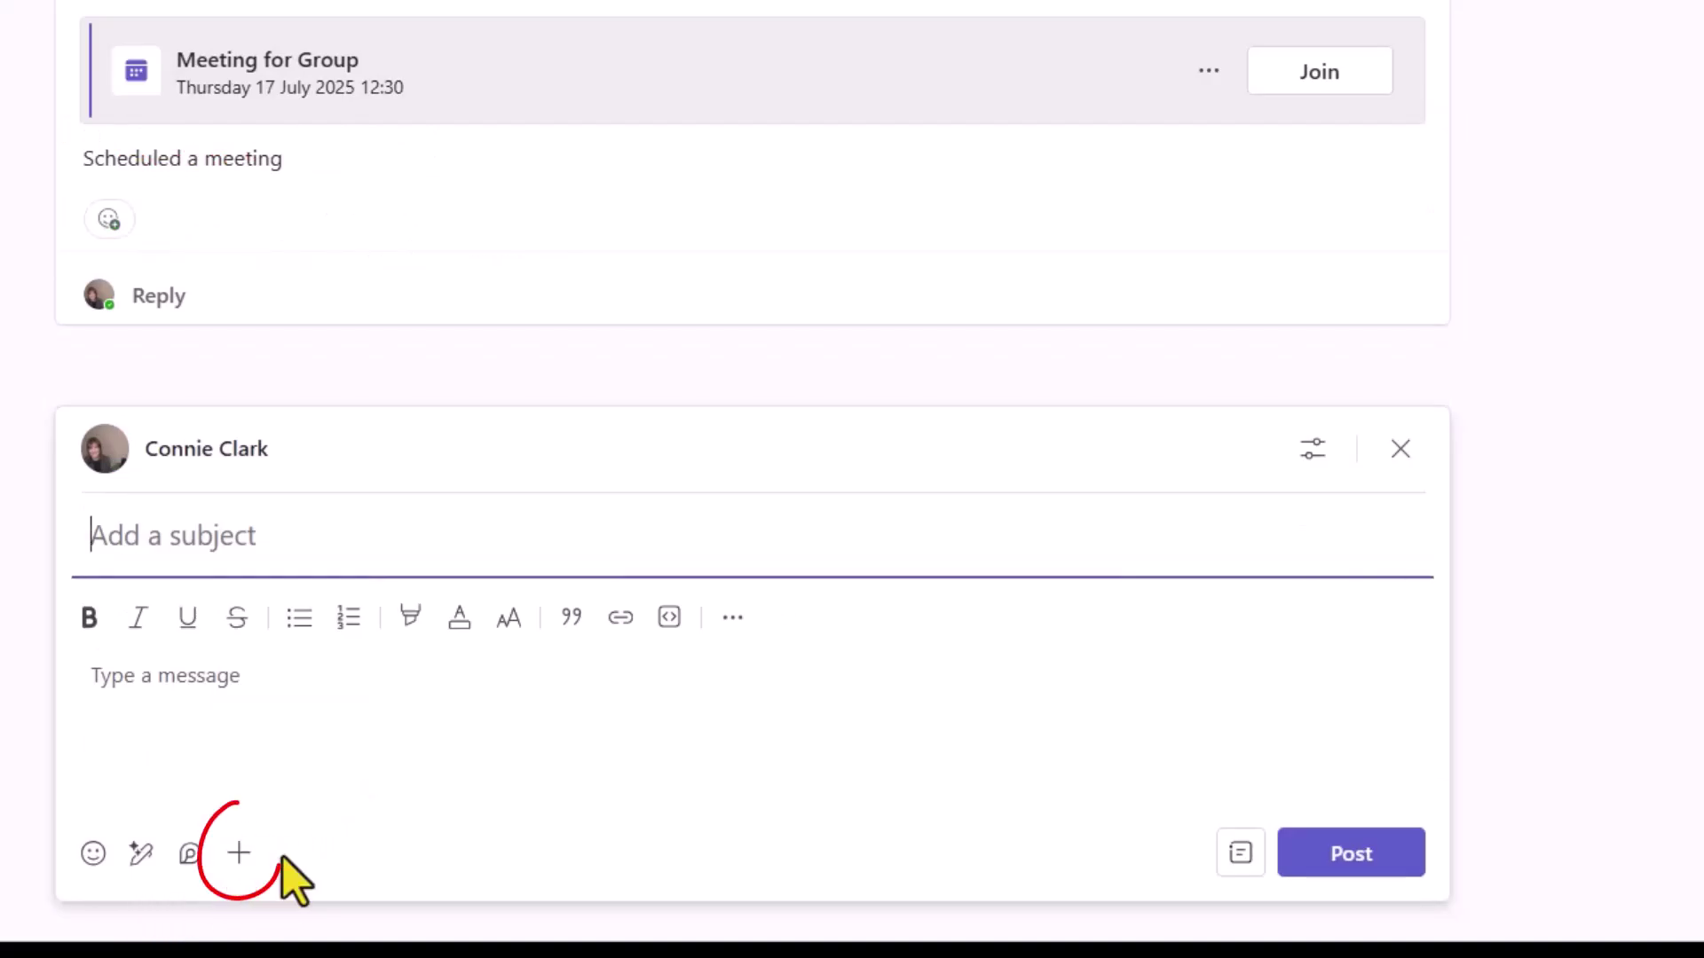
{"action": "left_click", "coordinate": [239, 853]}
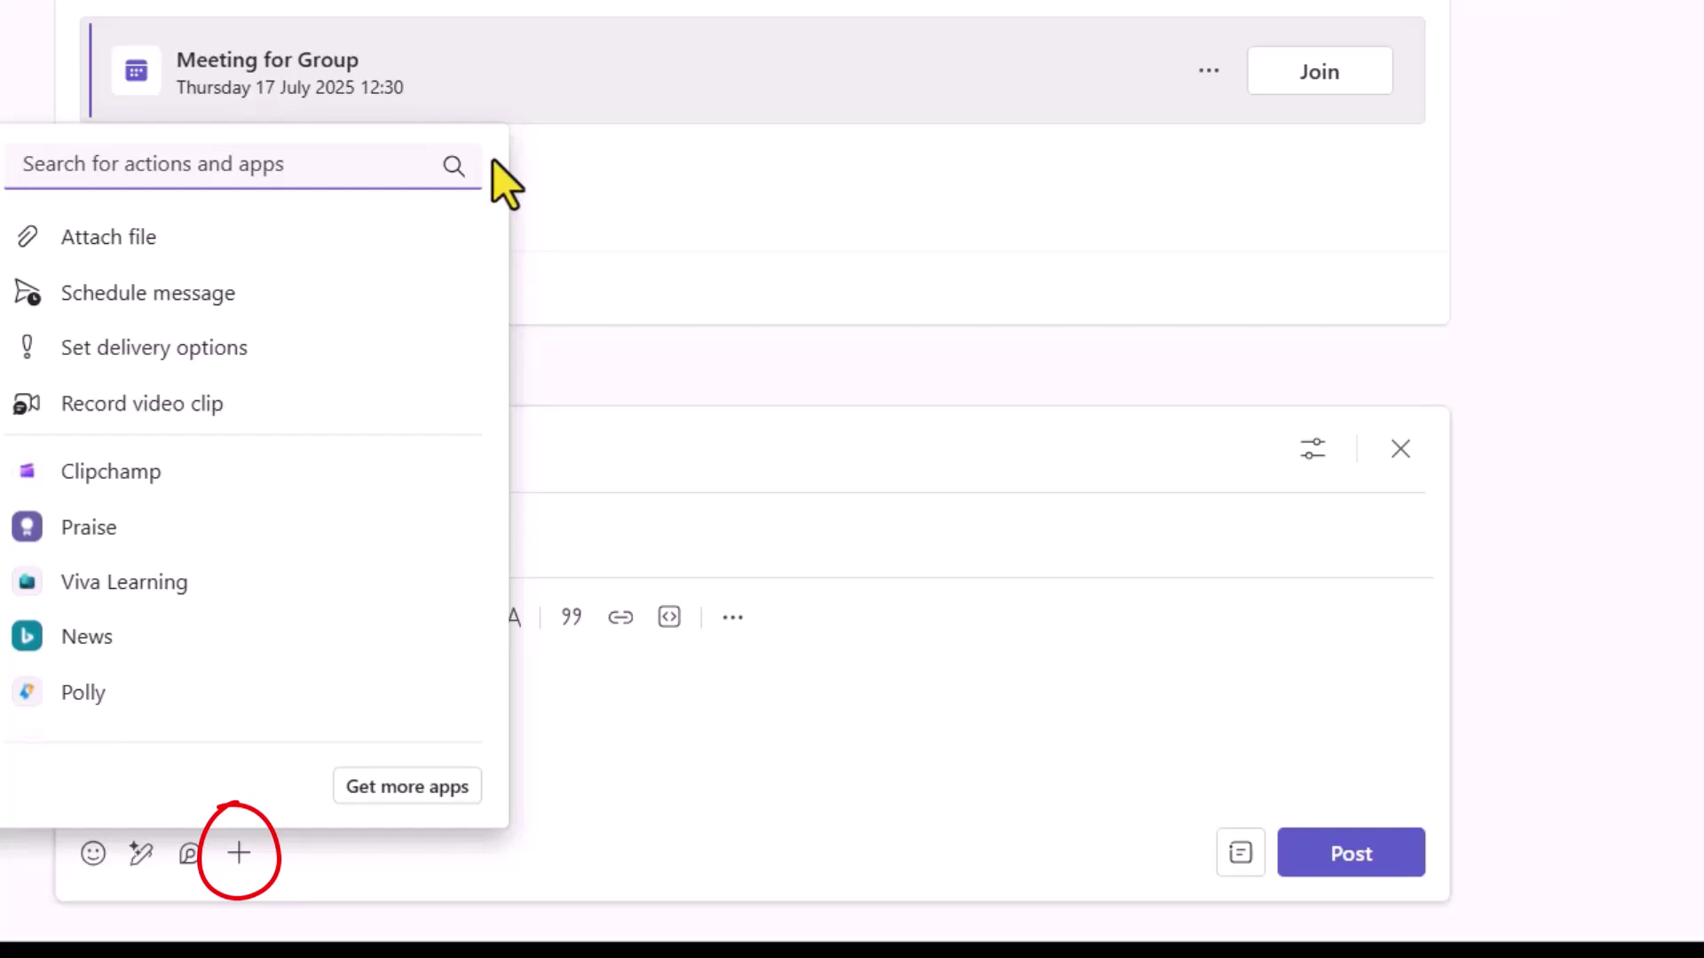
{"action": "type", "text": "updates"}
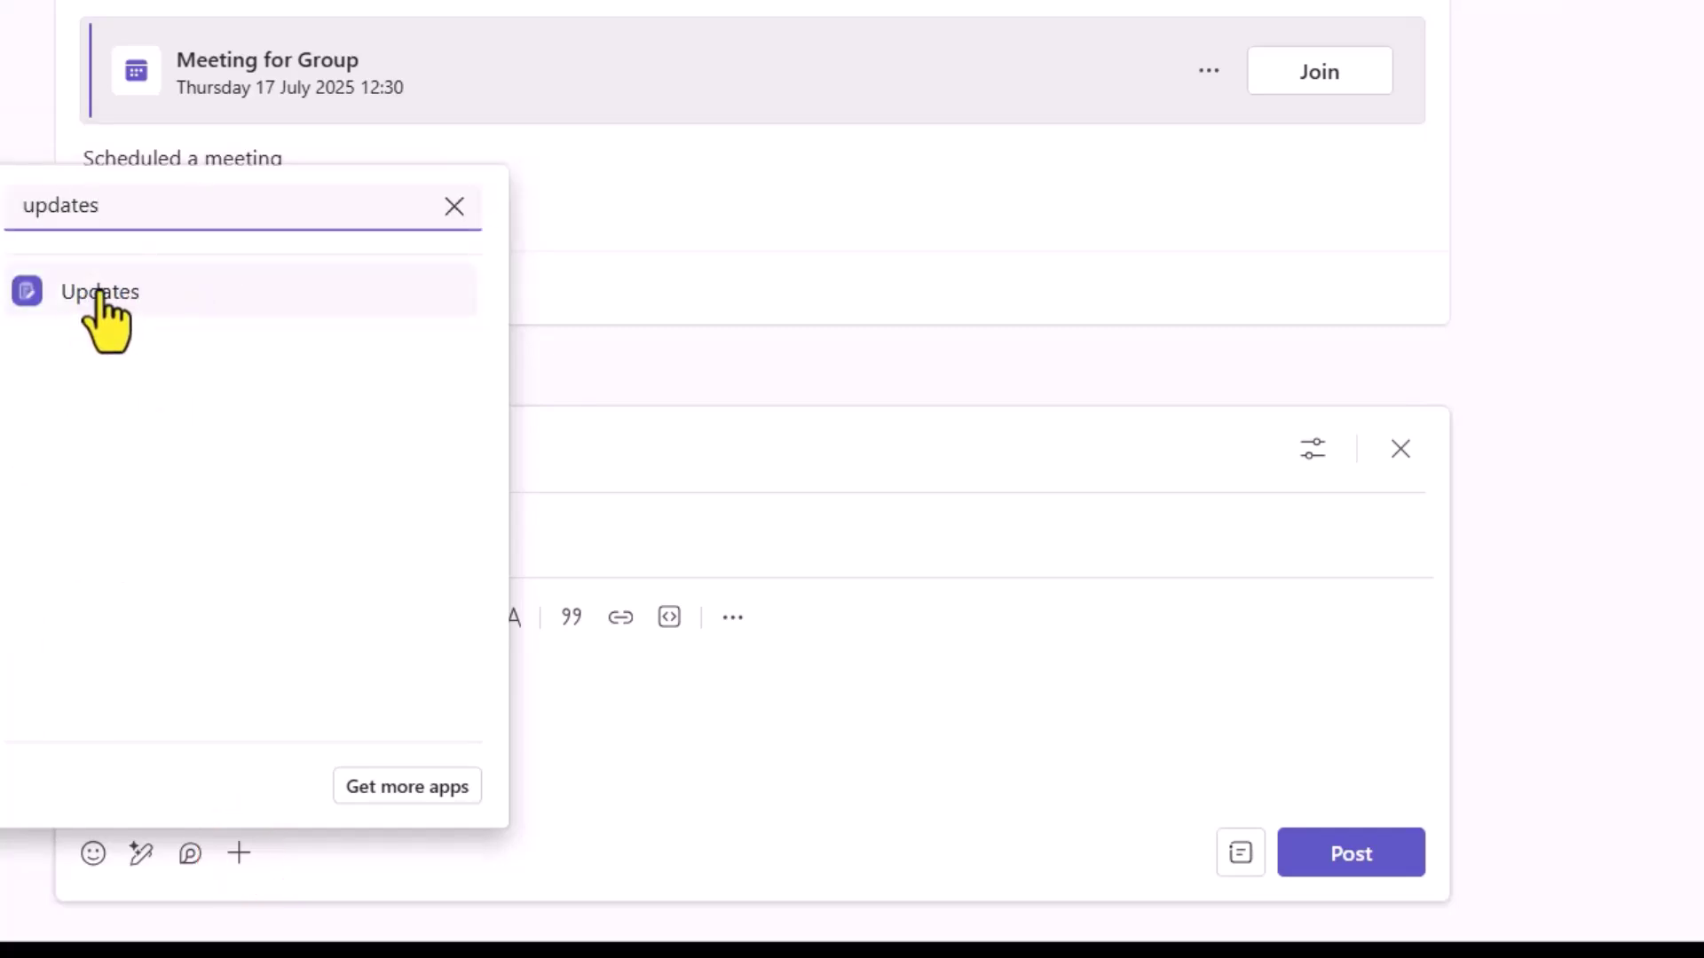
{"action": "left_click", "coordinate": [100, 292]}
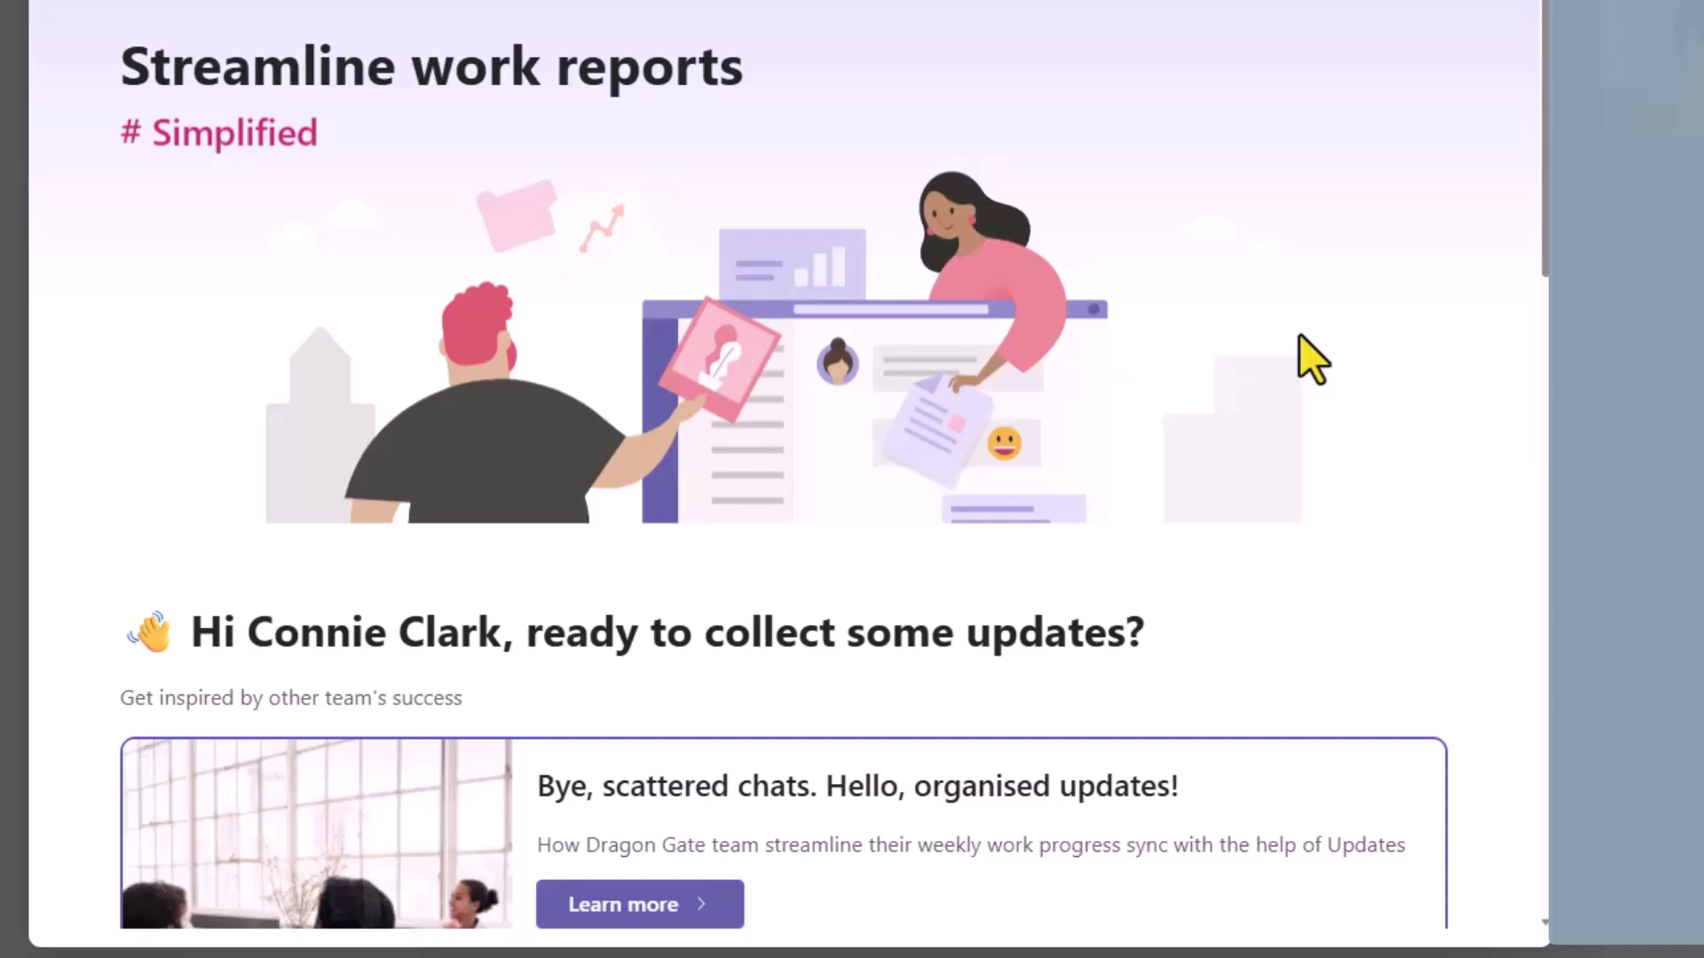
Step: Browse the Common update templates and preview the Project progress template
{"action": "scroll", "coordinate": [1144, 355], "scroll_direction": "down", "scroll_amount": 5}
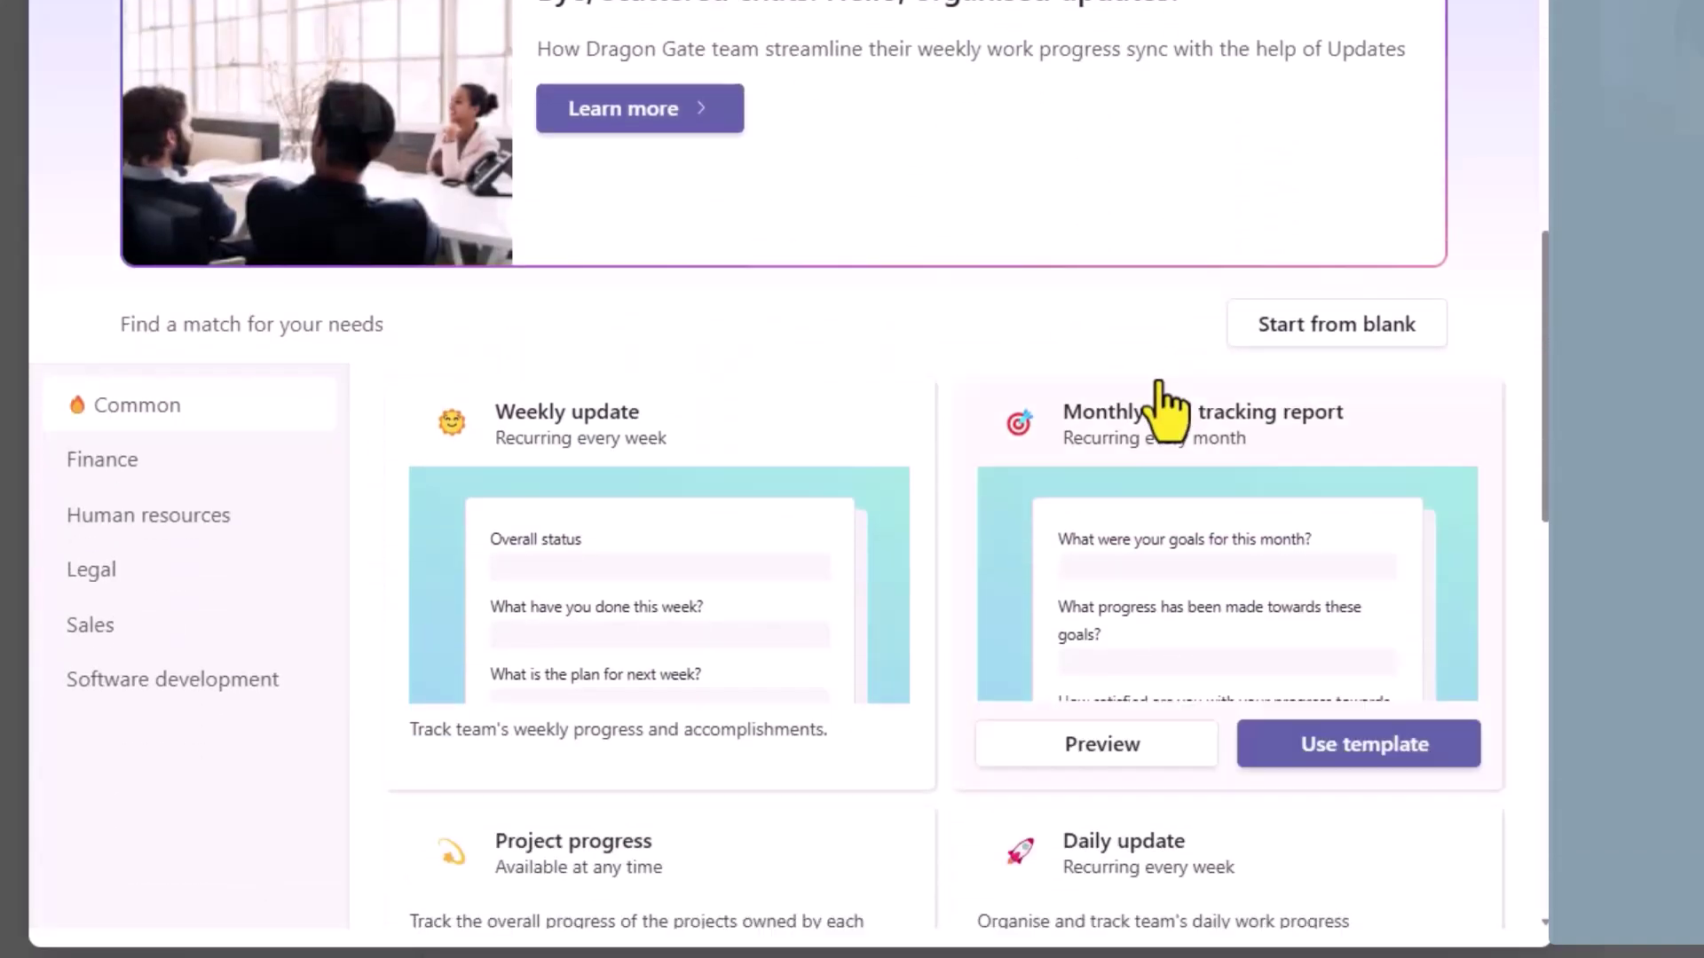
{"action": "scroll", "coordinate": [1162, 406], "scroll_direction": "down", "scroll_amount": 2}
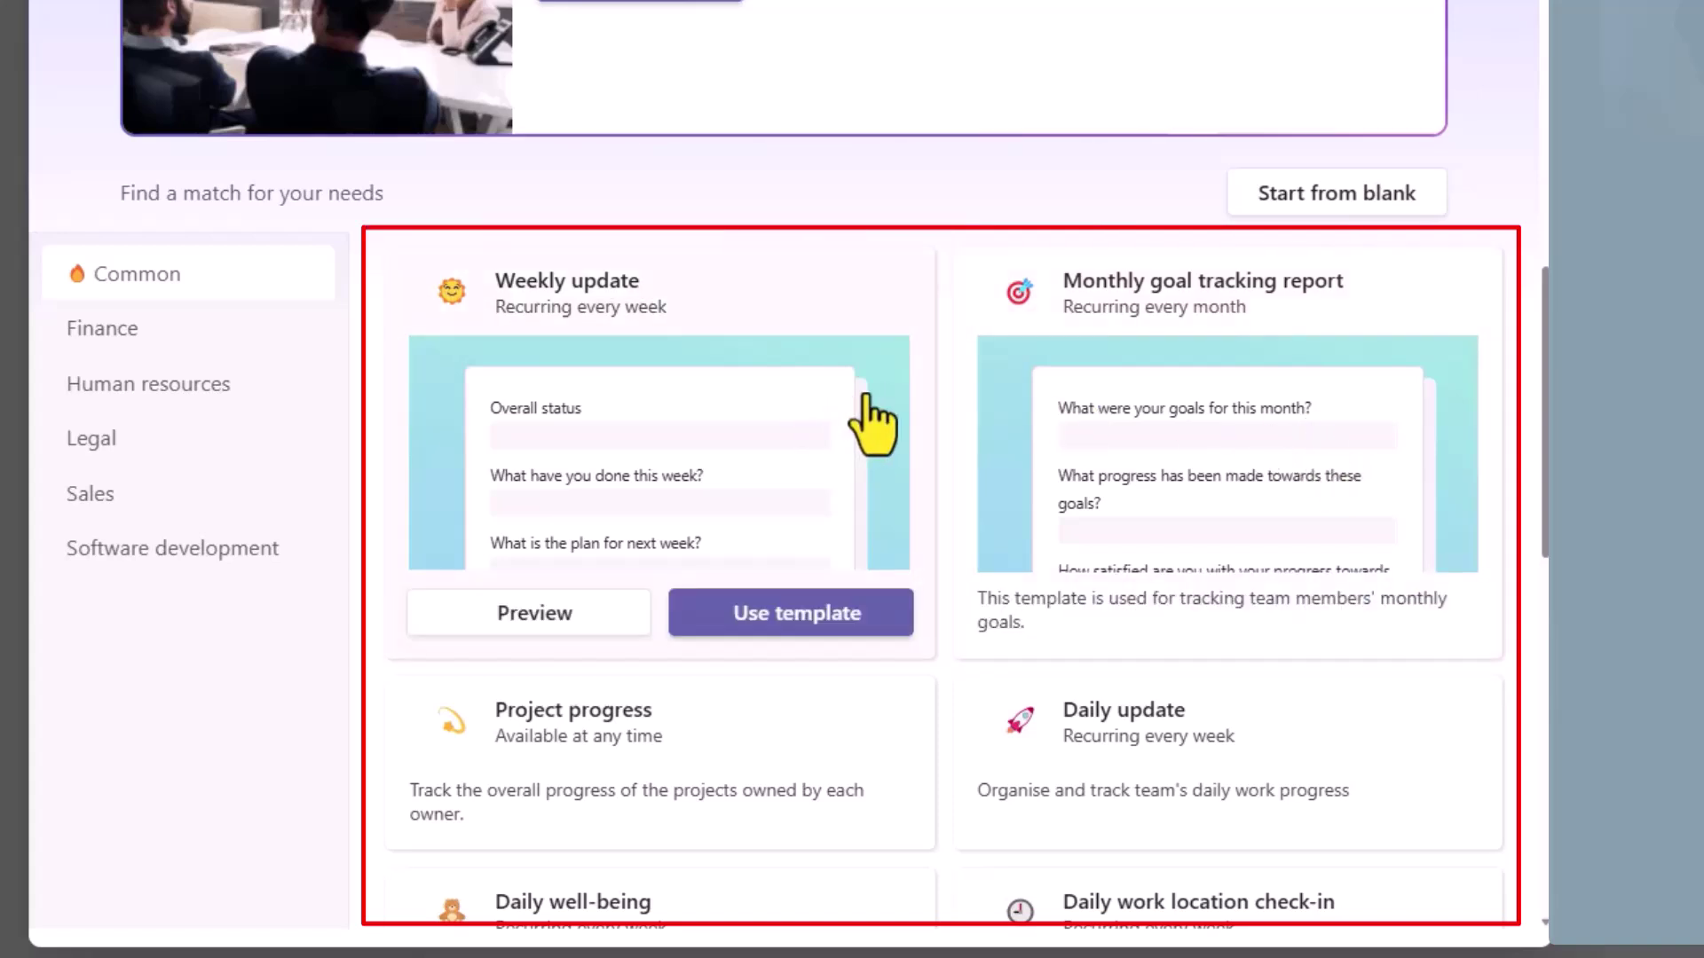
{"action": "mouse_move", "coordinate": [1254, 403]}
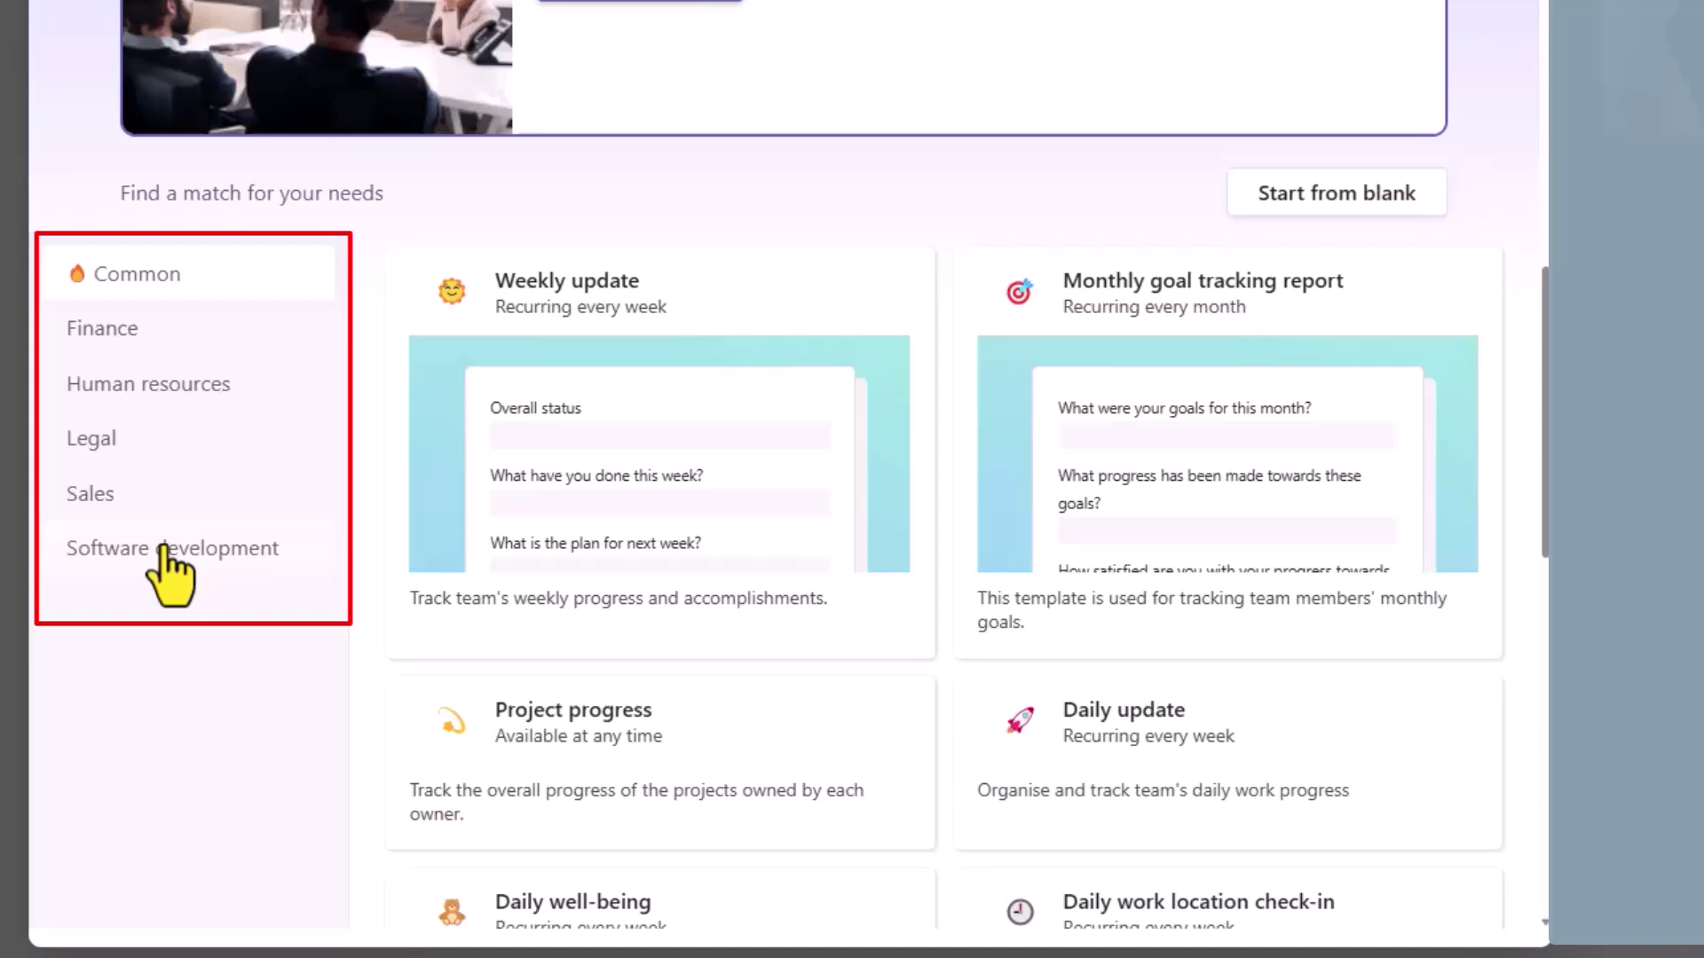
{"action": "mouse_move", "coordinate": [766, 603]}
{"action": "scroll", "coordinate": [834, 612], "scroll_direction": "down", "scroll_amount": 1}
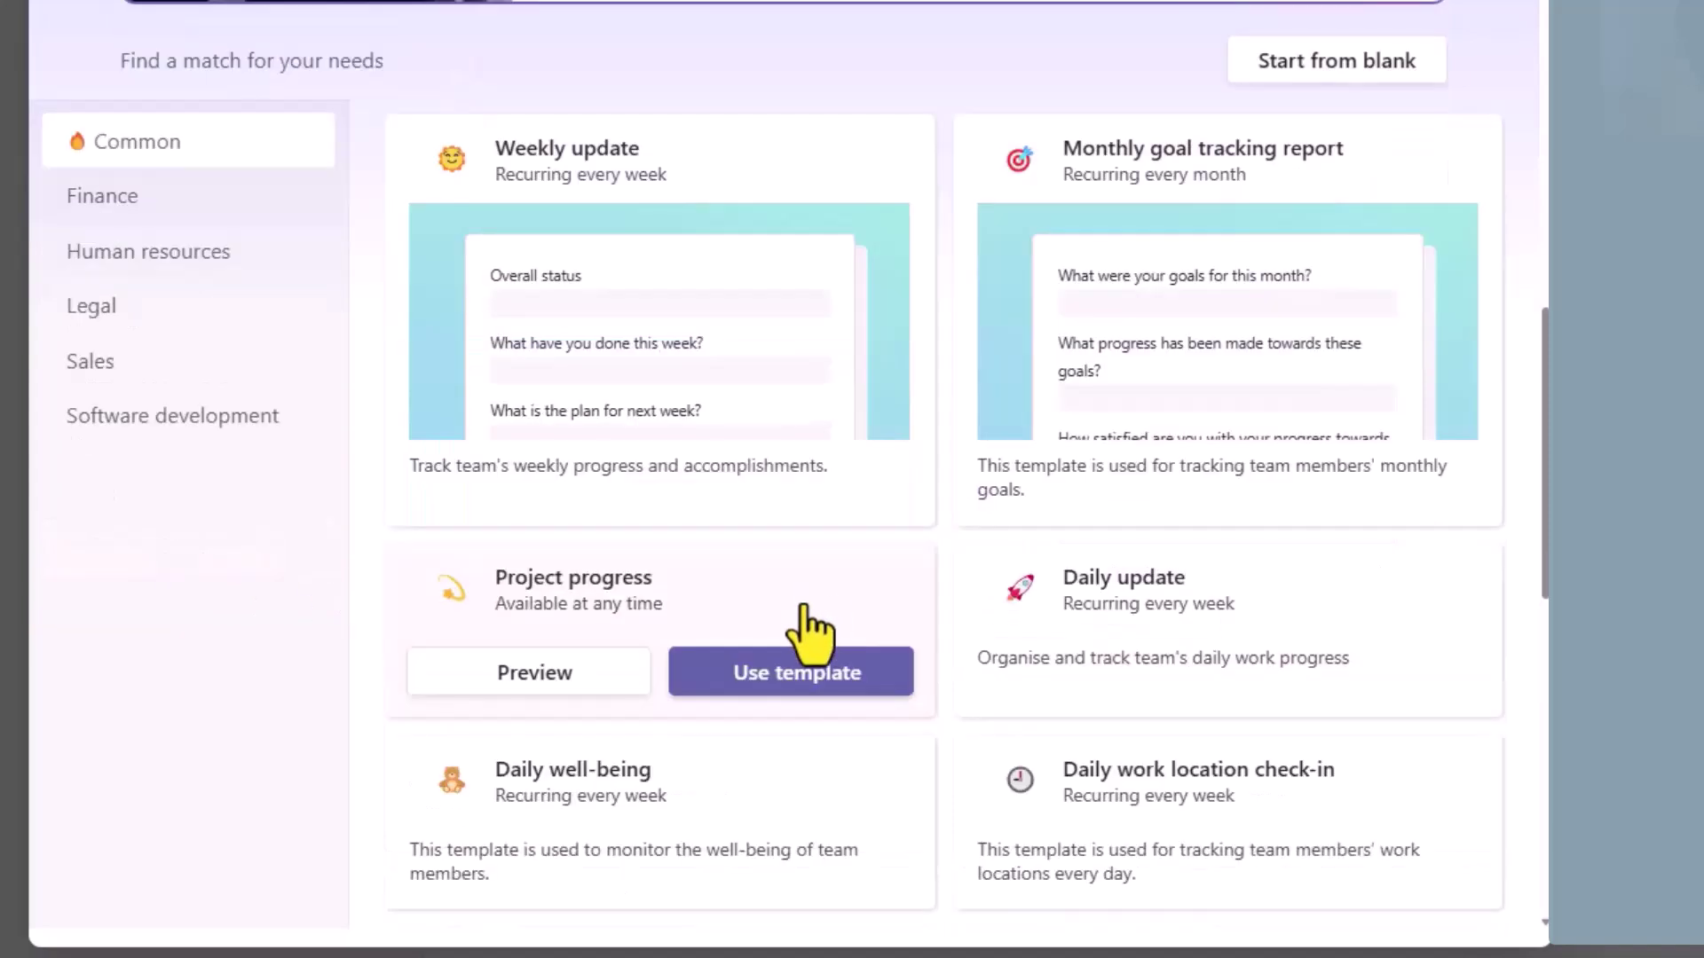
{"action": "left_click", "coordinate": [564, 683]}
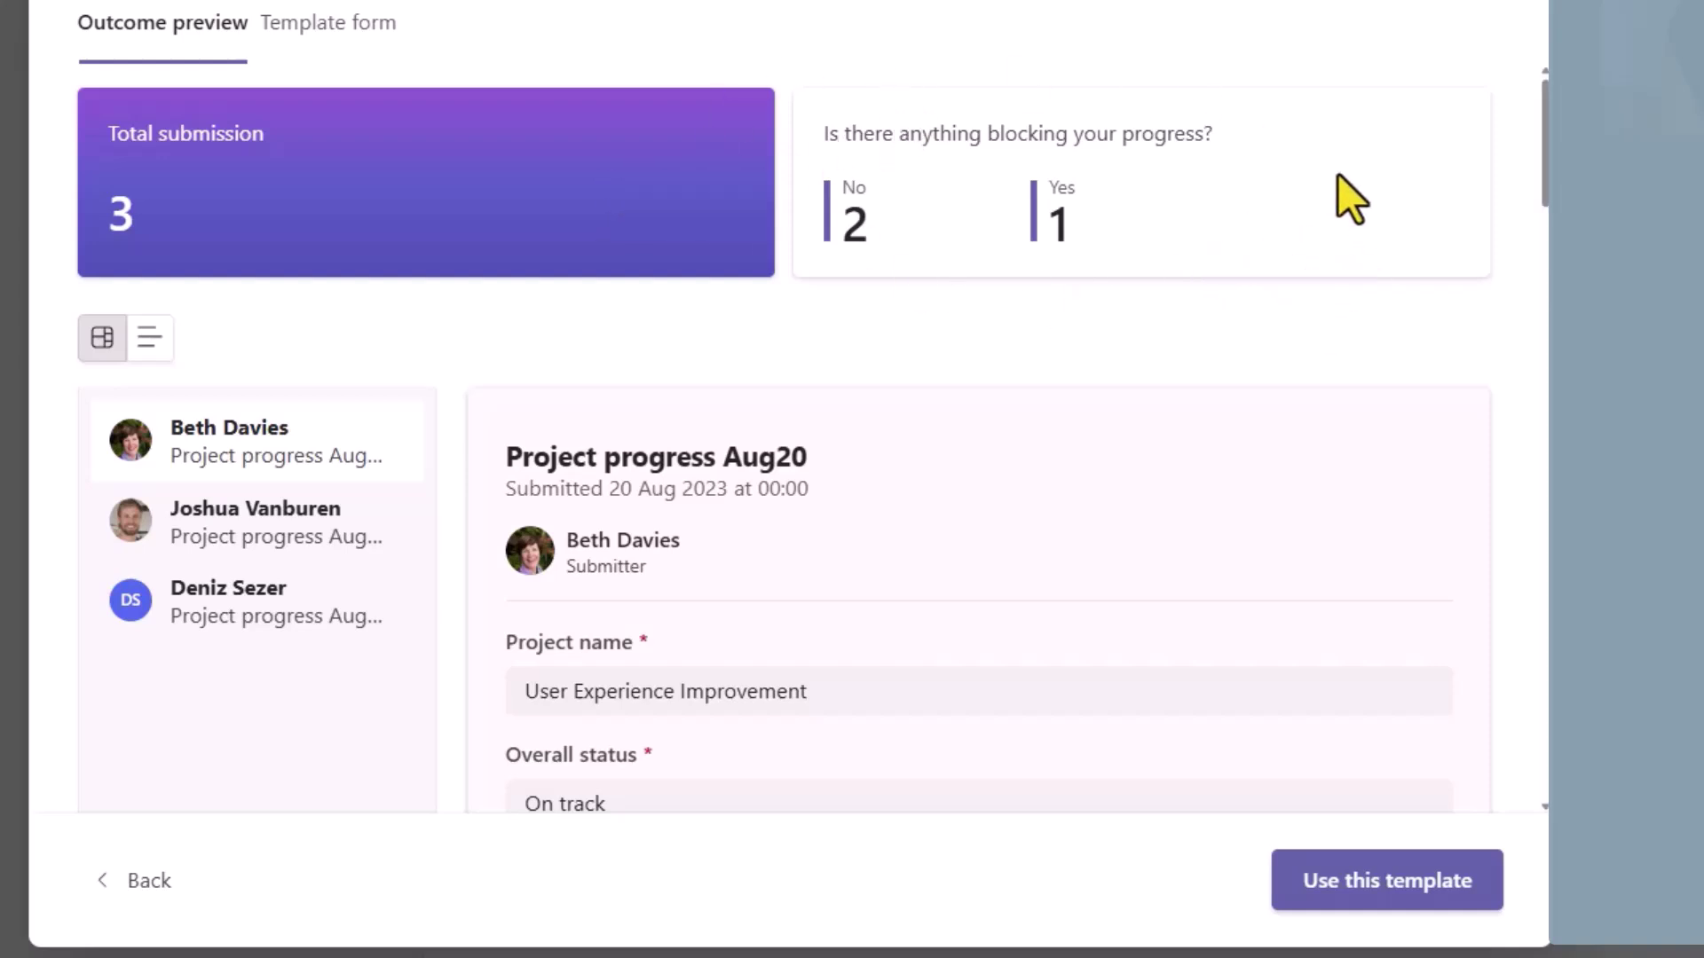
Step: Review the second and third sample submissions in the outcome preview and use the Project progress template
{"action": "scroll", "coordinate": [1339, 369], "scroll_direction": "down", "scroll_amount": 3}
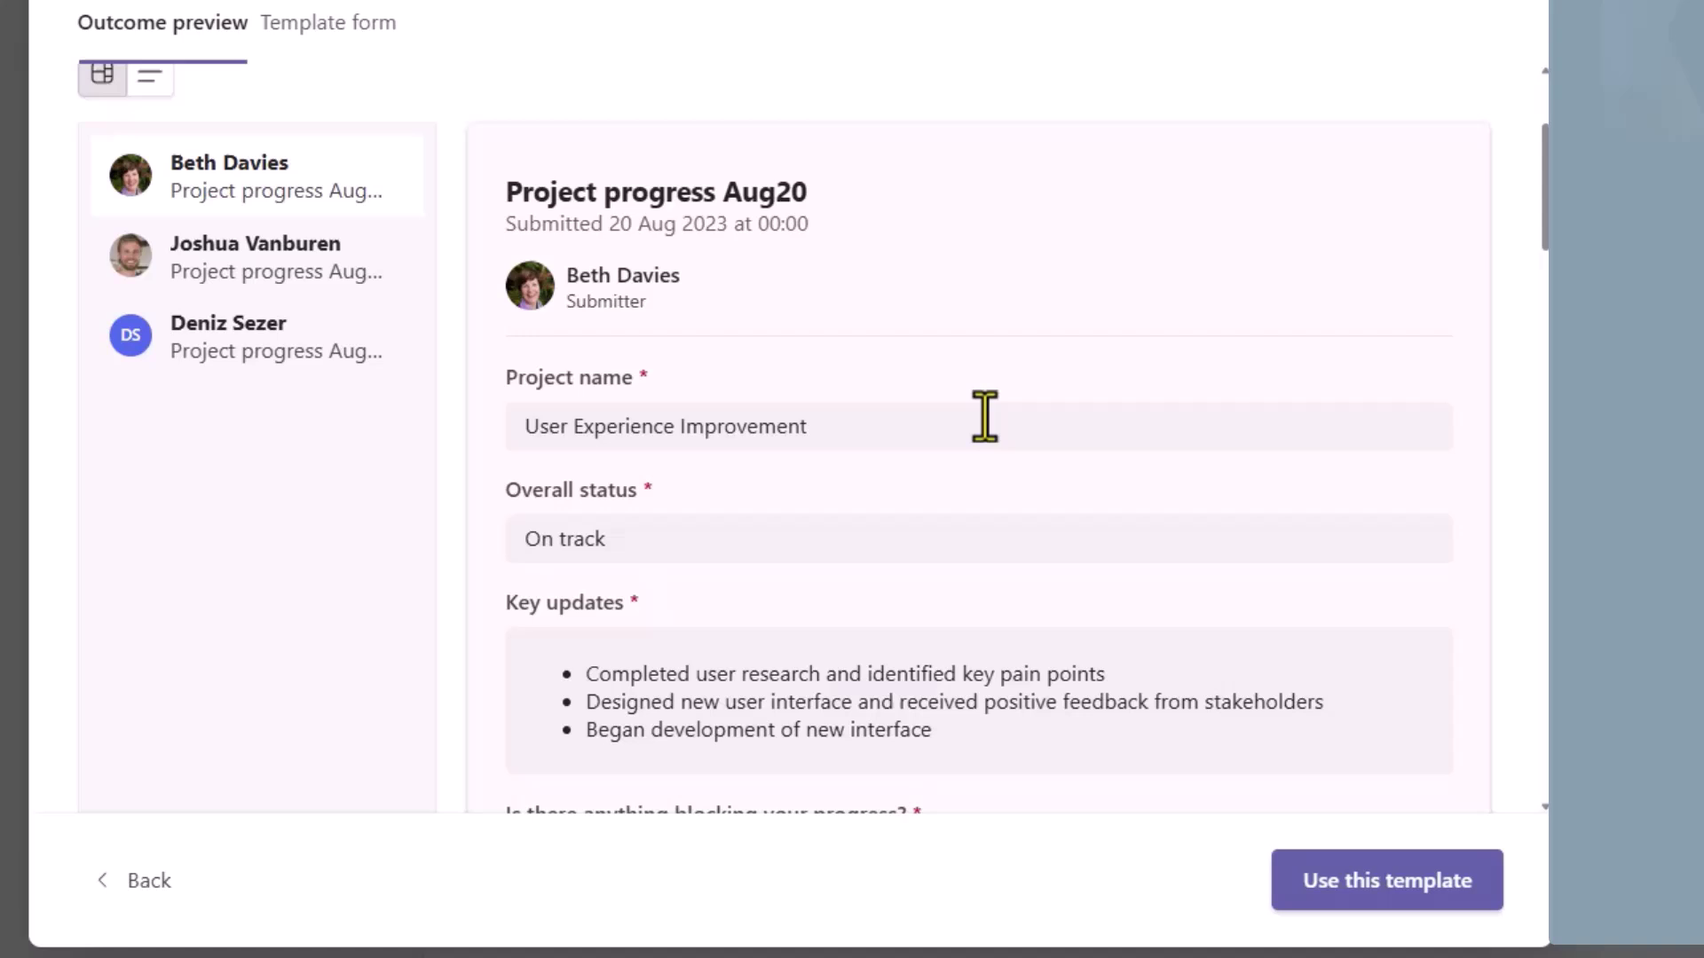
{"action": "left_click", "coordinate": [253, 266]}
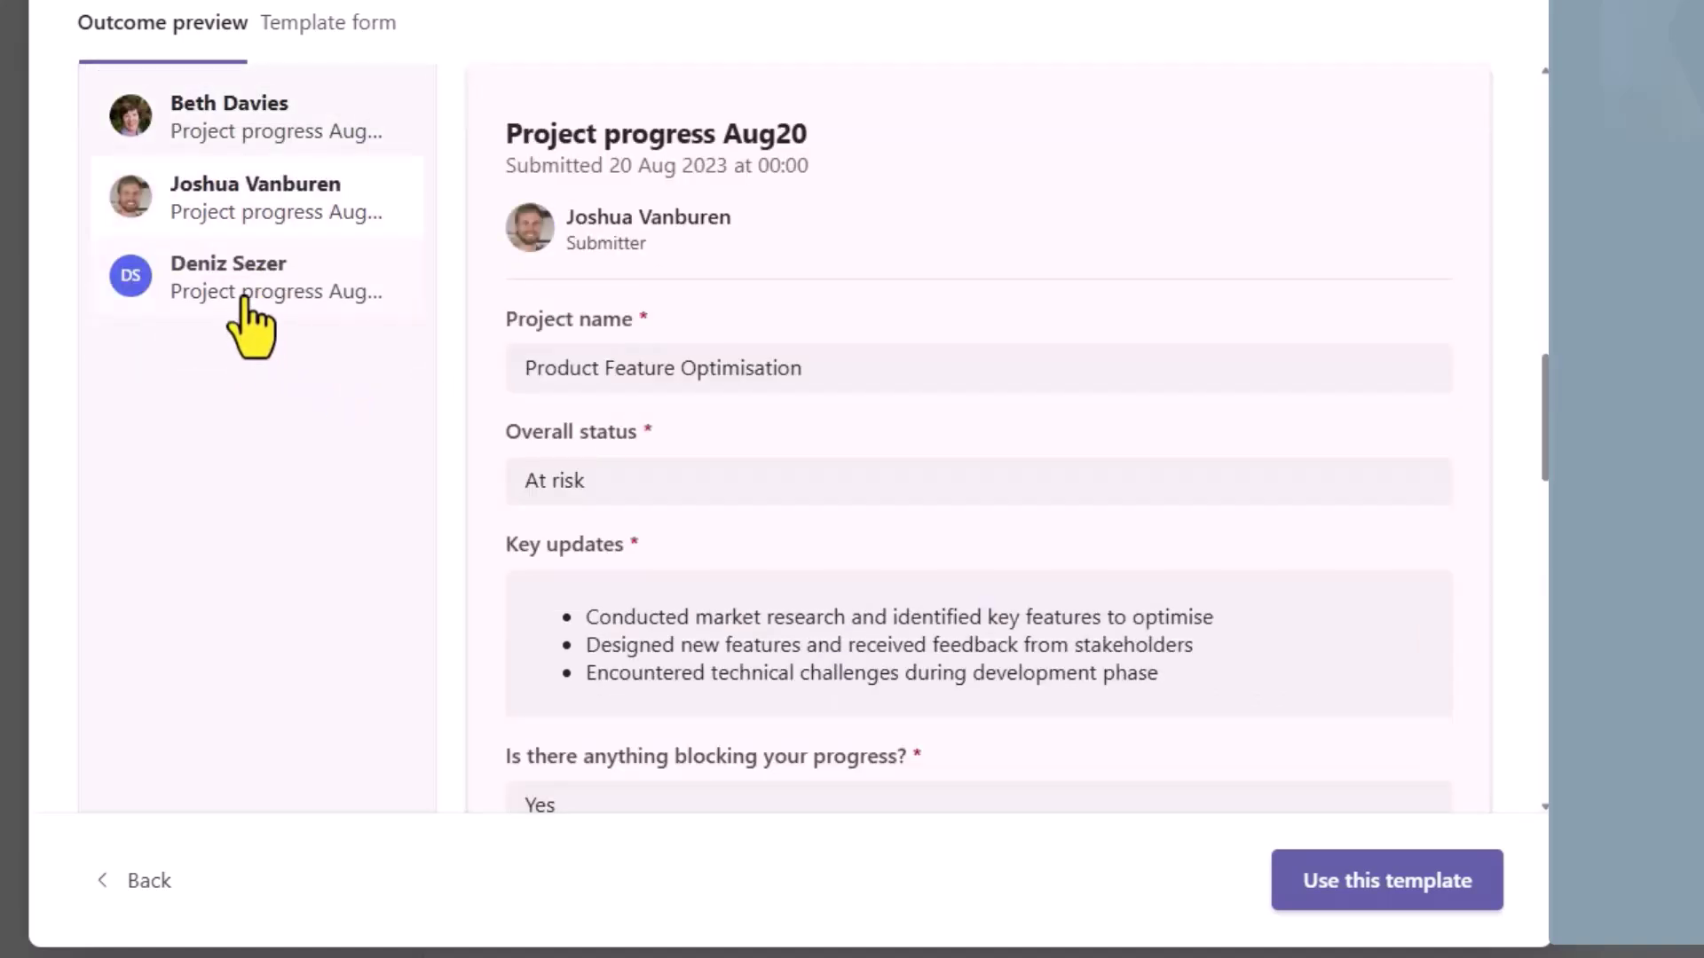
{"action": "left_click", "coordinate": [252, 302]}
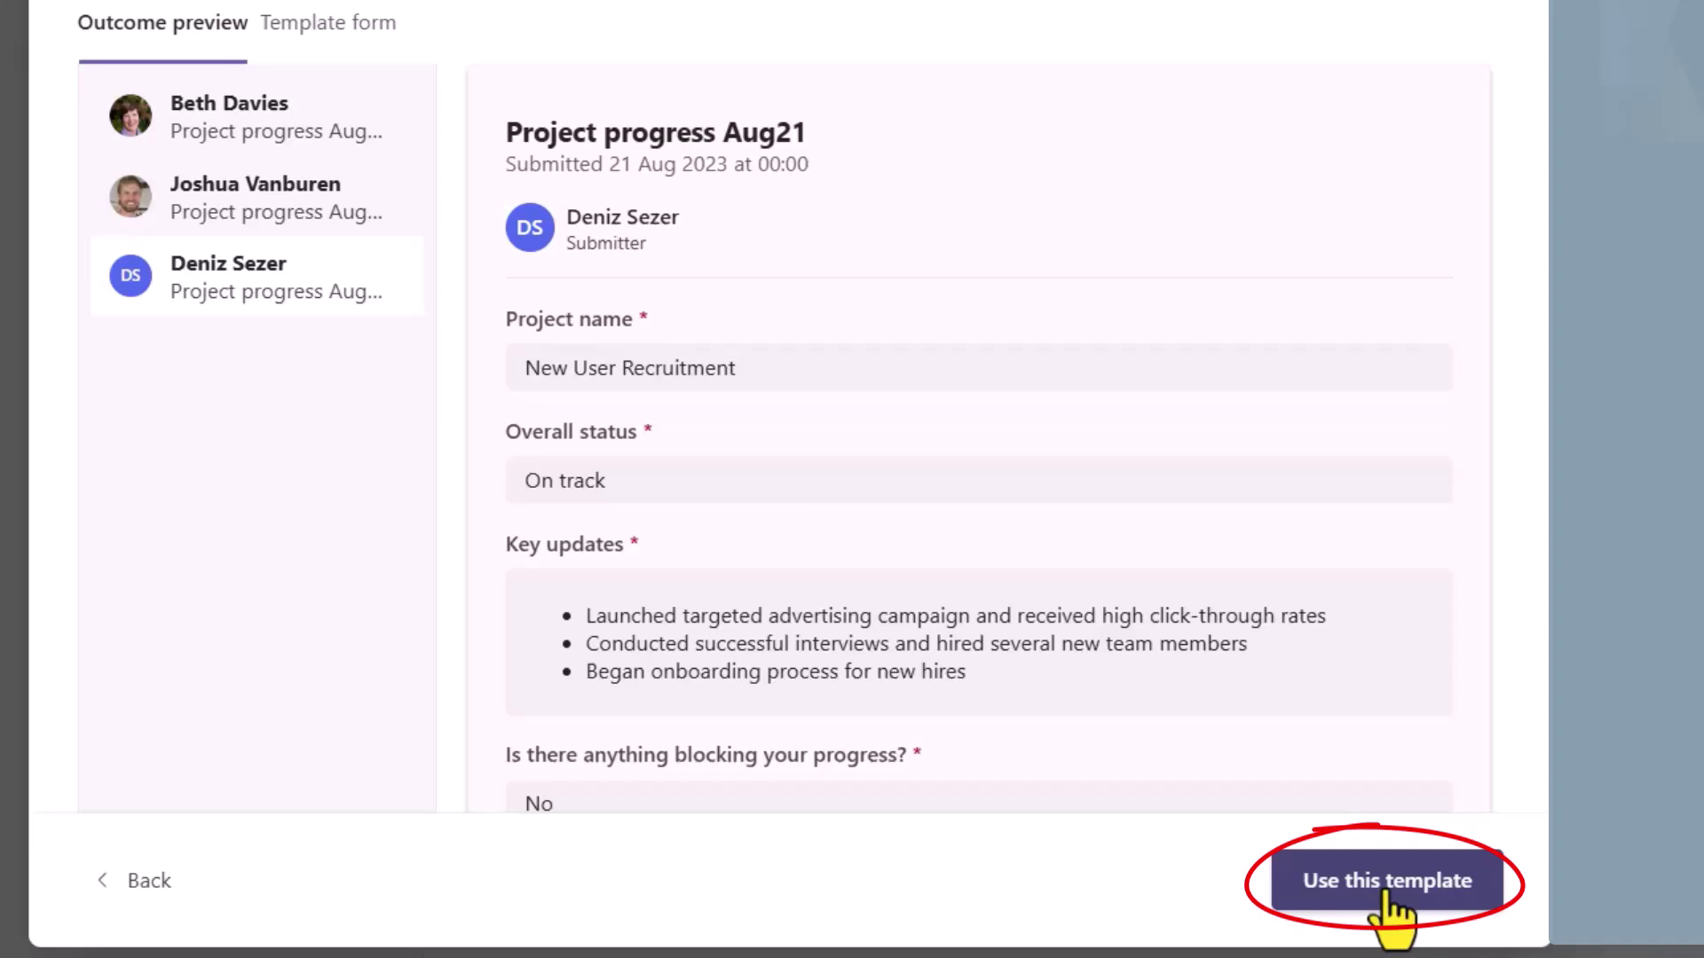
{"action": "left_click", "coordinate": [1380, 887]}
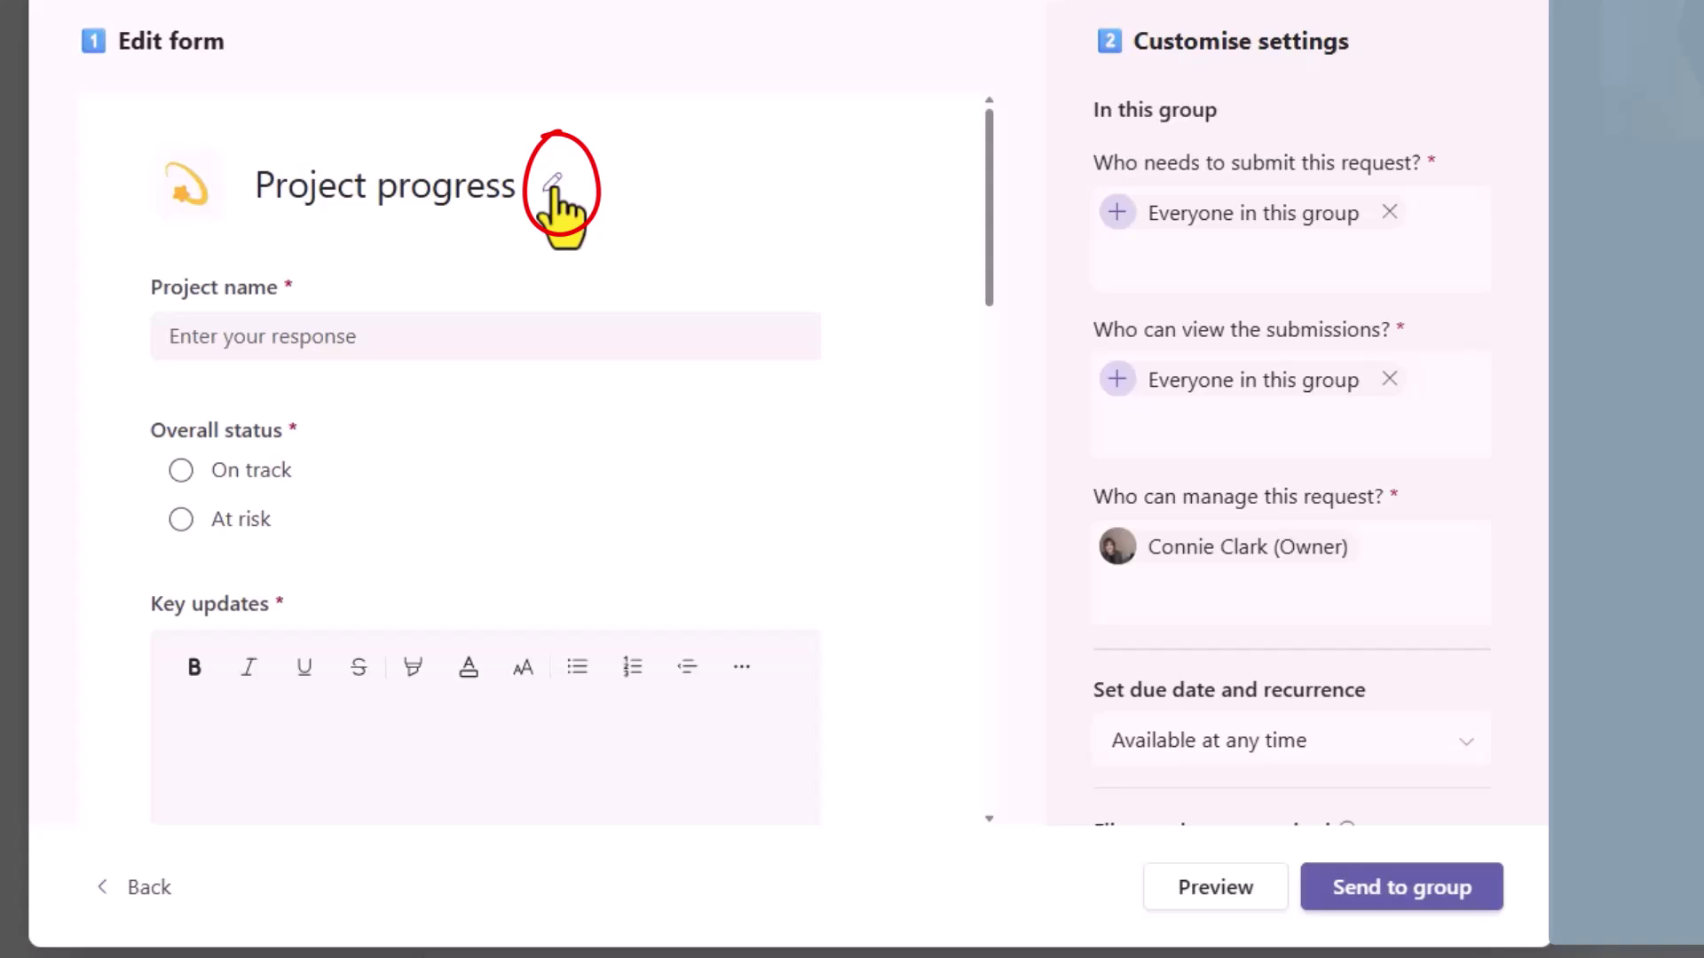
Step: Rename the form's "Project name" question to "Project name & number"
{"action": "left_click", "coordinate": [340, 311]}
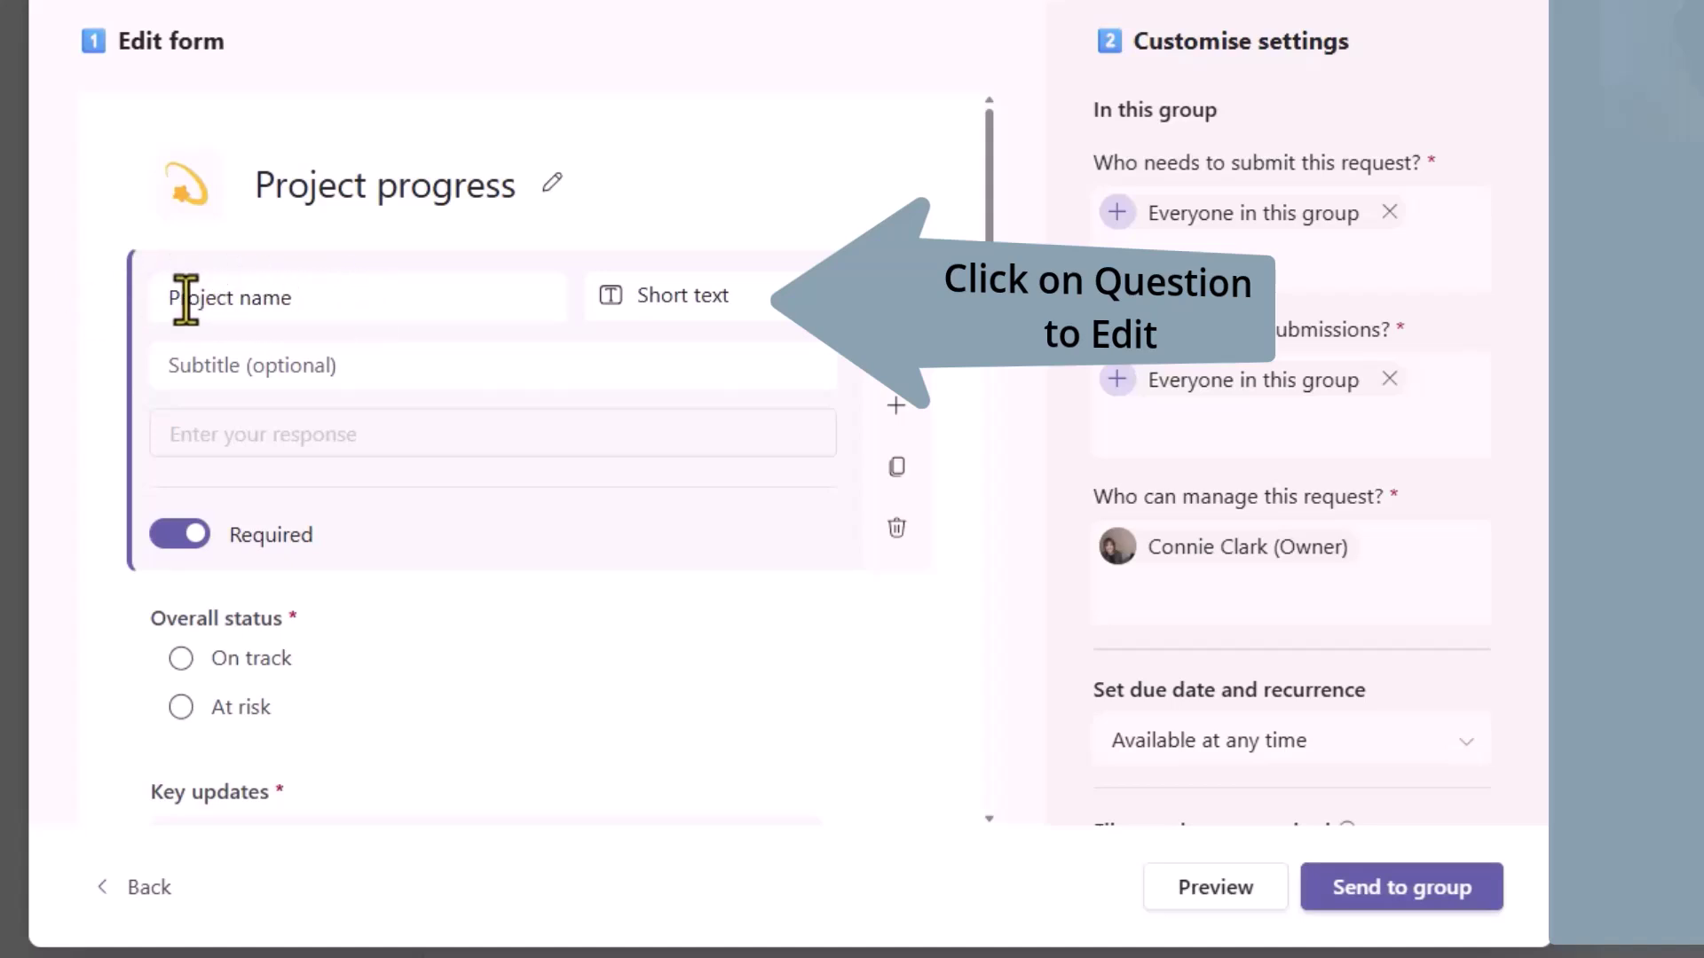
{"action": "left_click", "coordinate": [302, 304]}
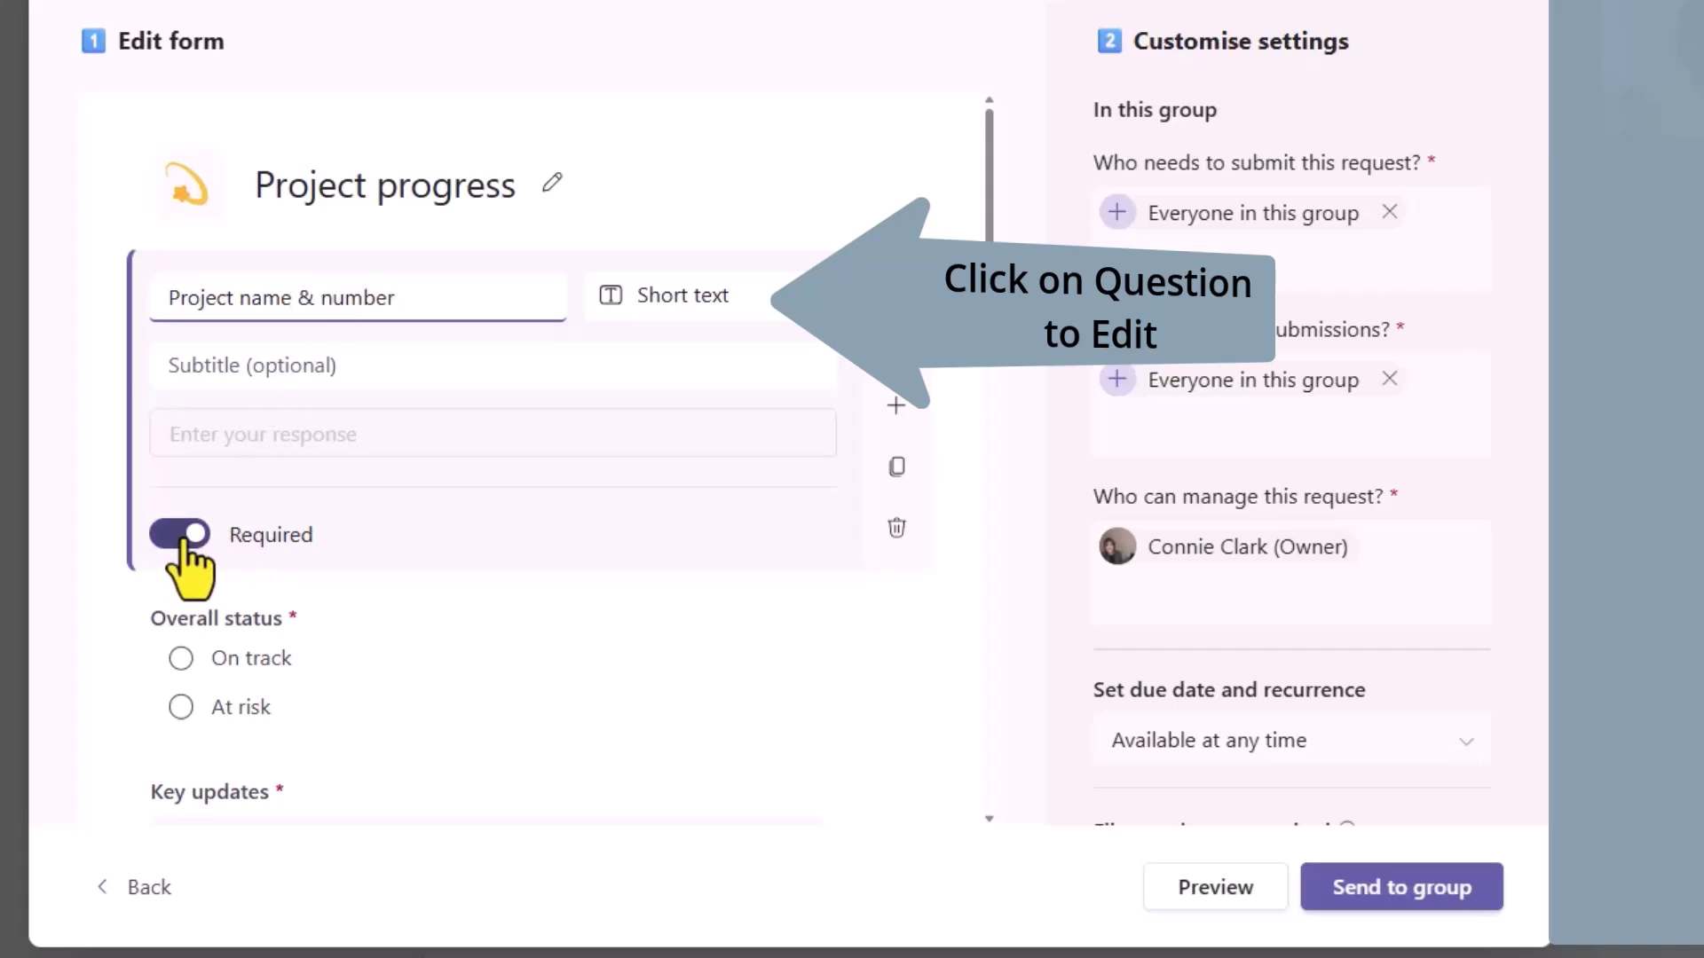
{"action": "left_click", "coordinate": [99, 328]}
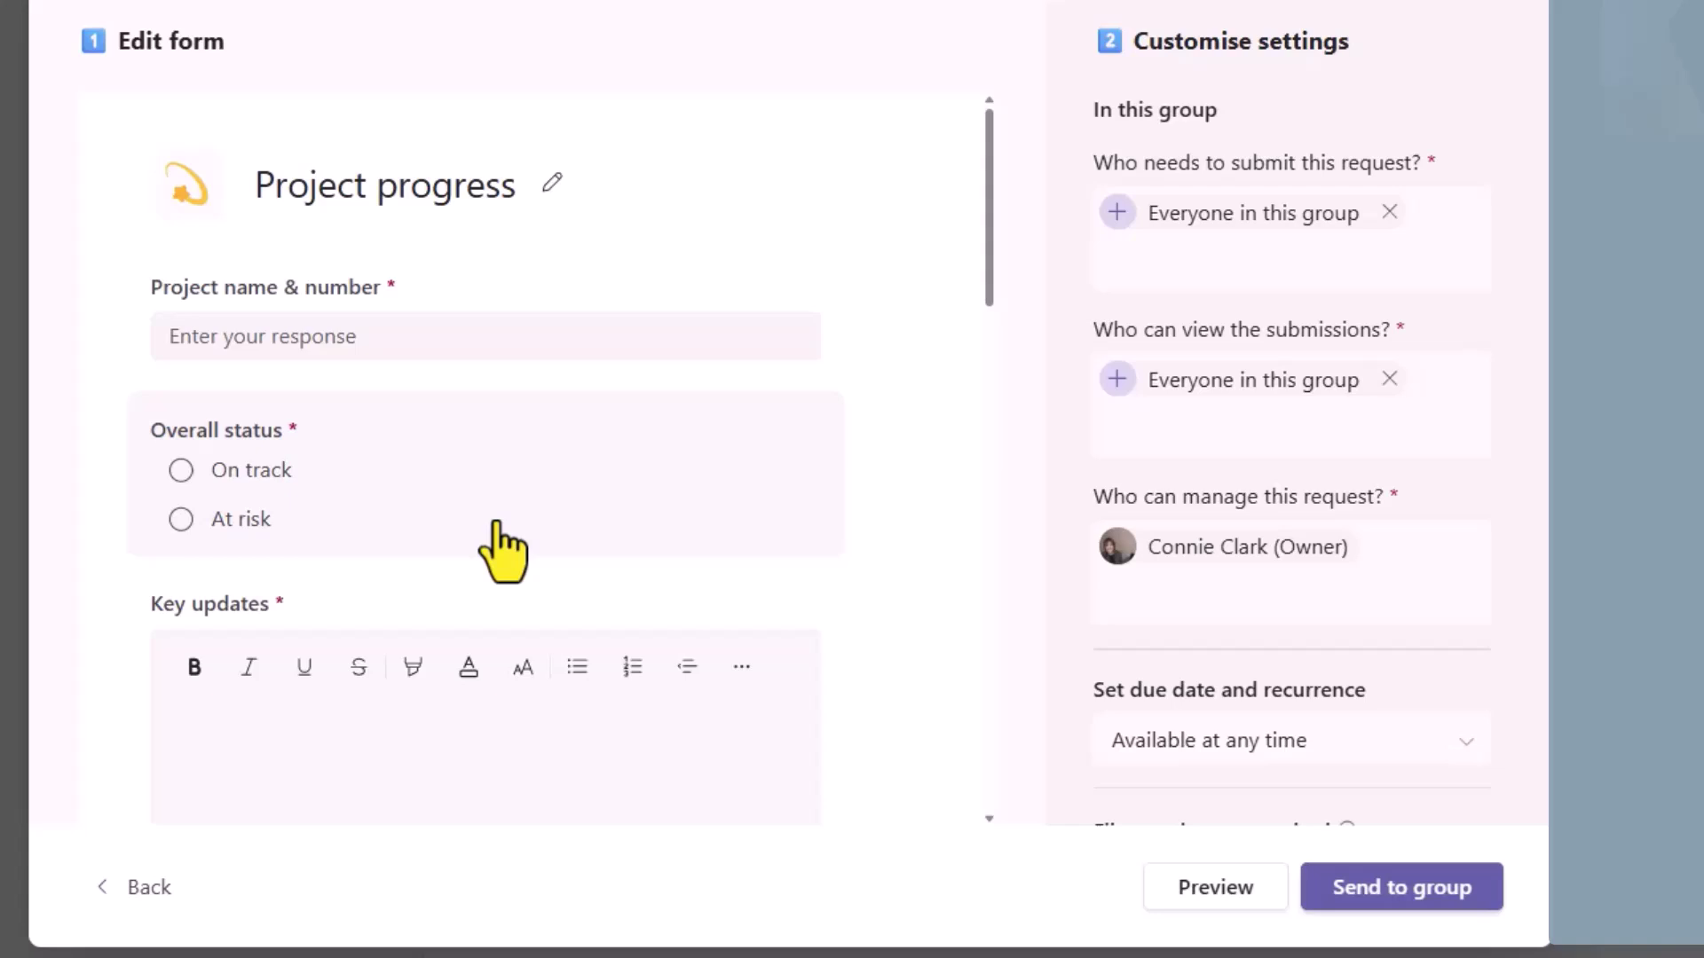
Step: Add a new question at the end of the form, after "Please share any additional context"
{"action": "scroll", "coordinate": [479, 603], "scroll_direction": "down", "scroll_amount": 6}
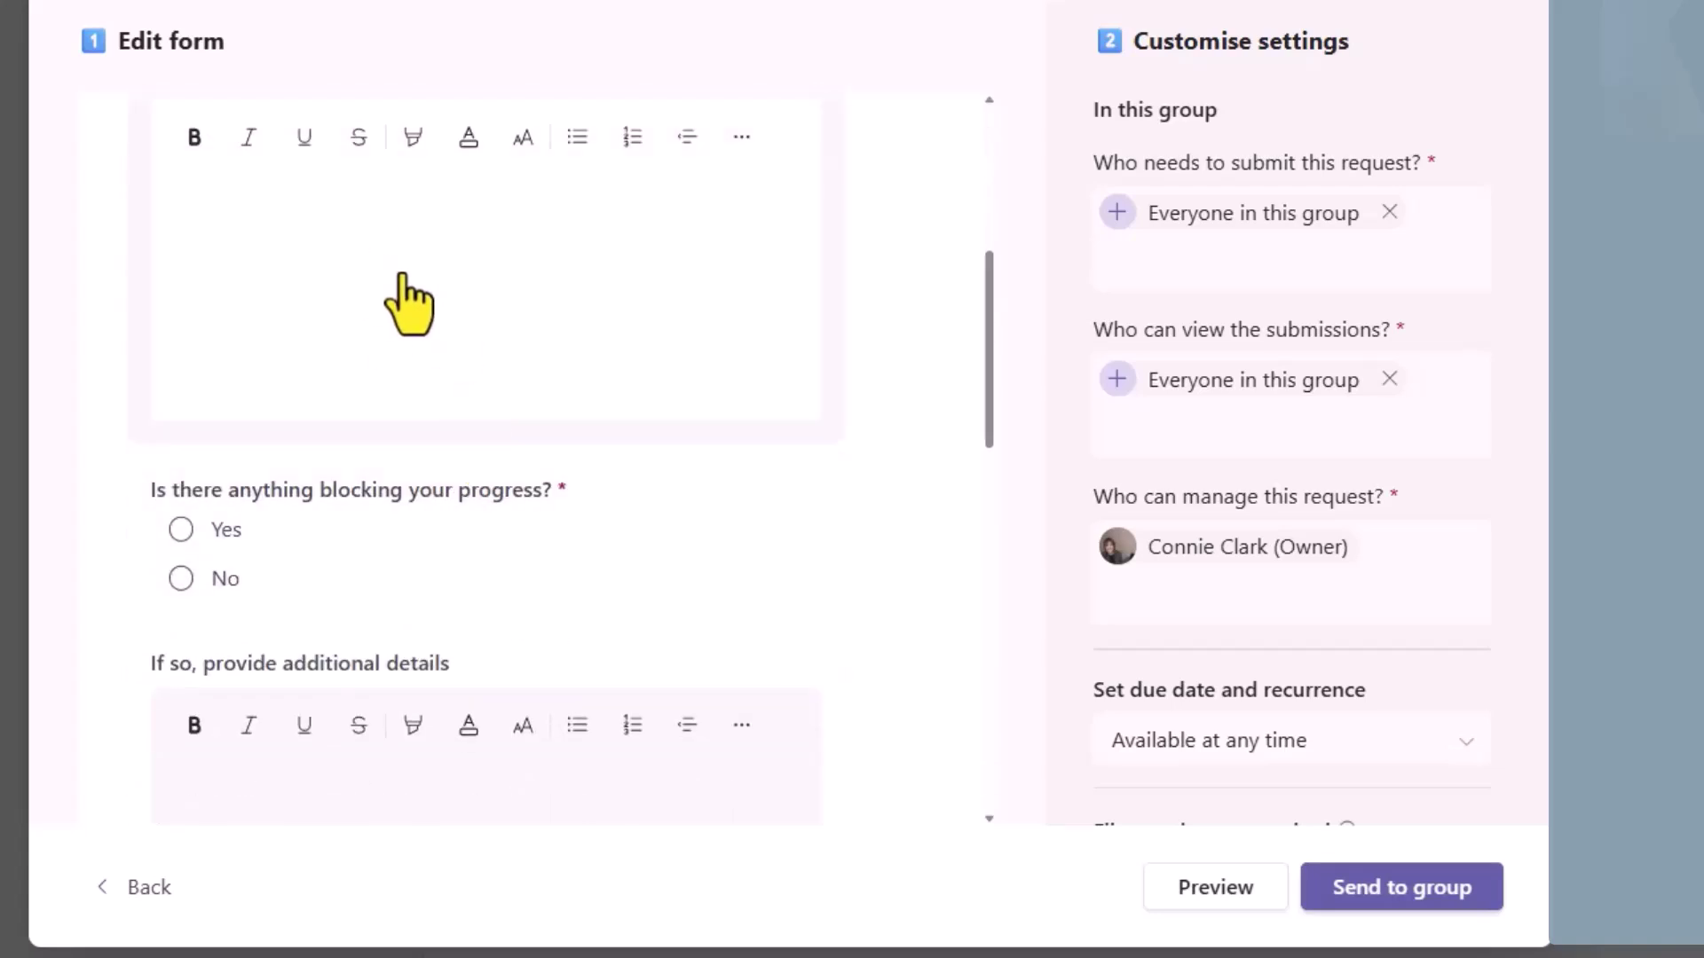
{"action": "scroll", "coordinate": [404, 284], "scroll_direction": "up", "scroll_amount": 2}
{"action": "scroll", "coordinate": [341, 453], "scroll_direction": "down", "scroll_amount": 2}
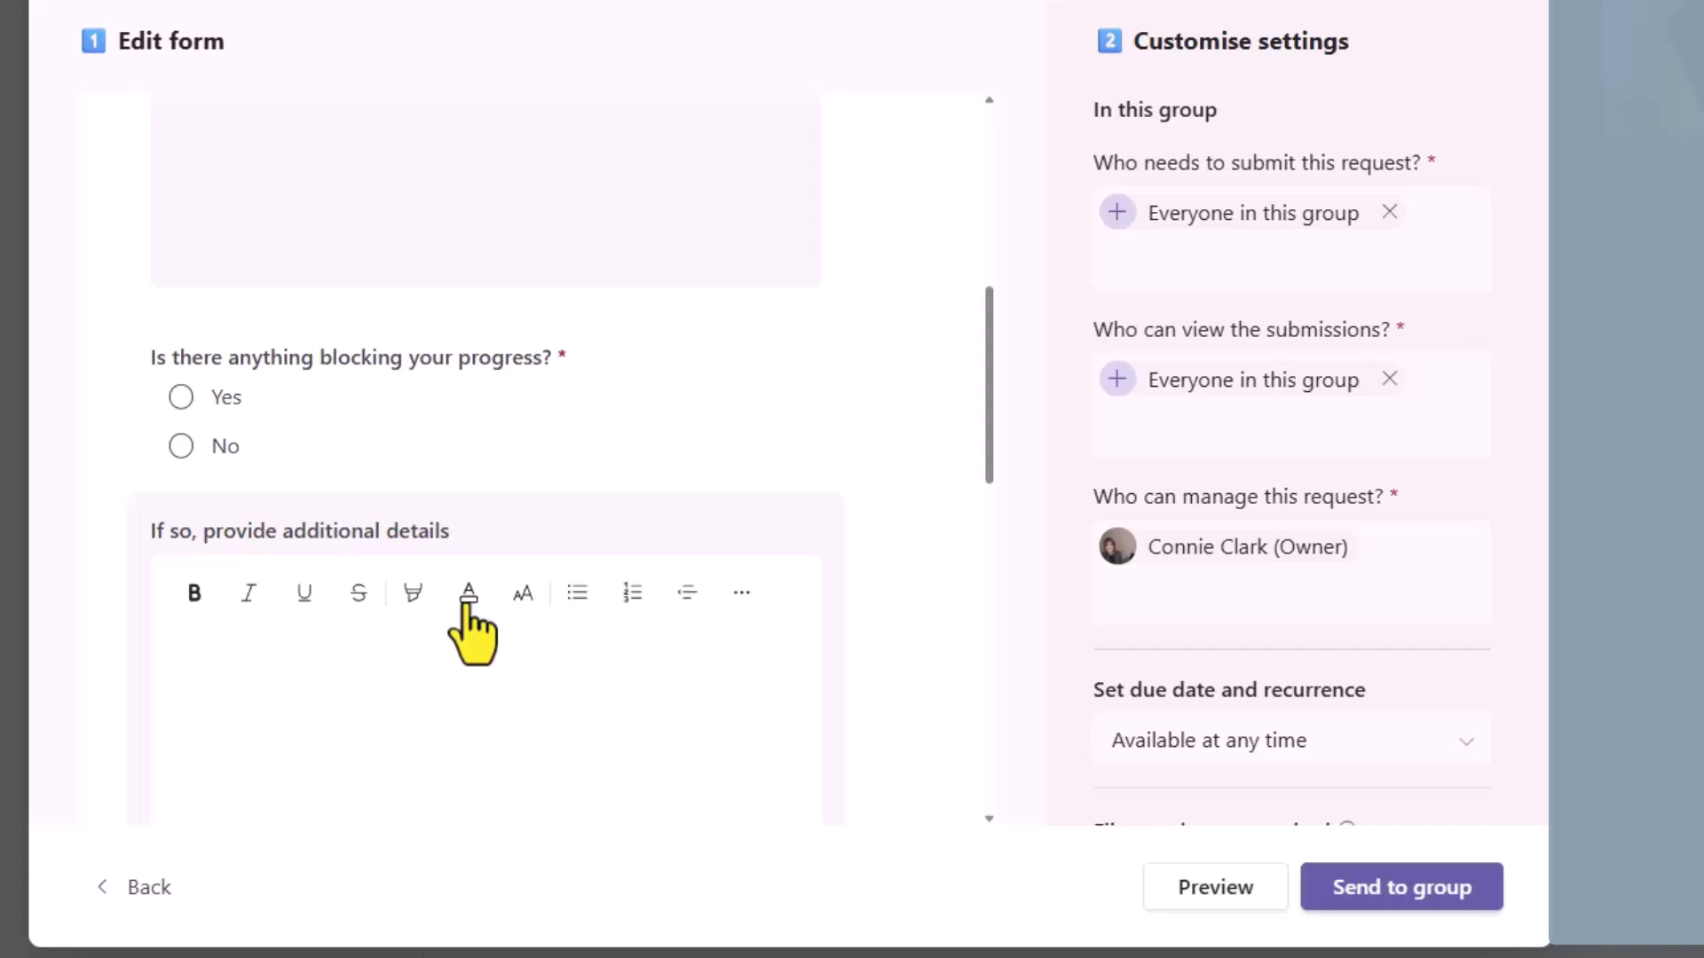
{"action": "scroll", "coordinate": [266, 763], "scroll_direction": "down", "scroll_amount": 10}
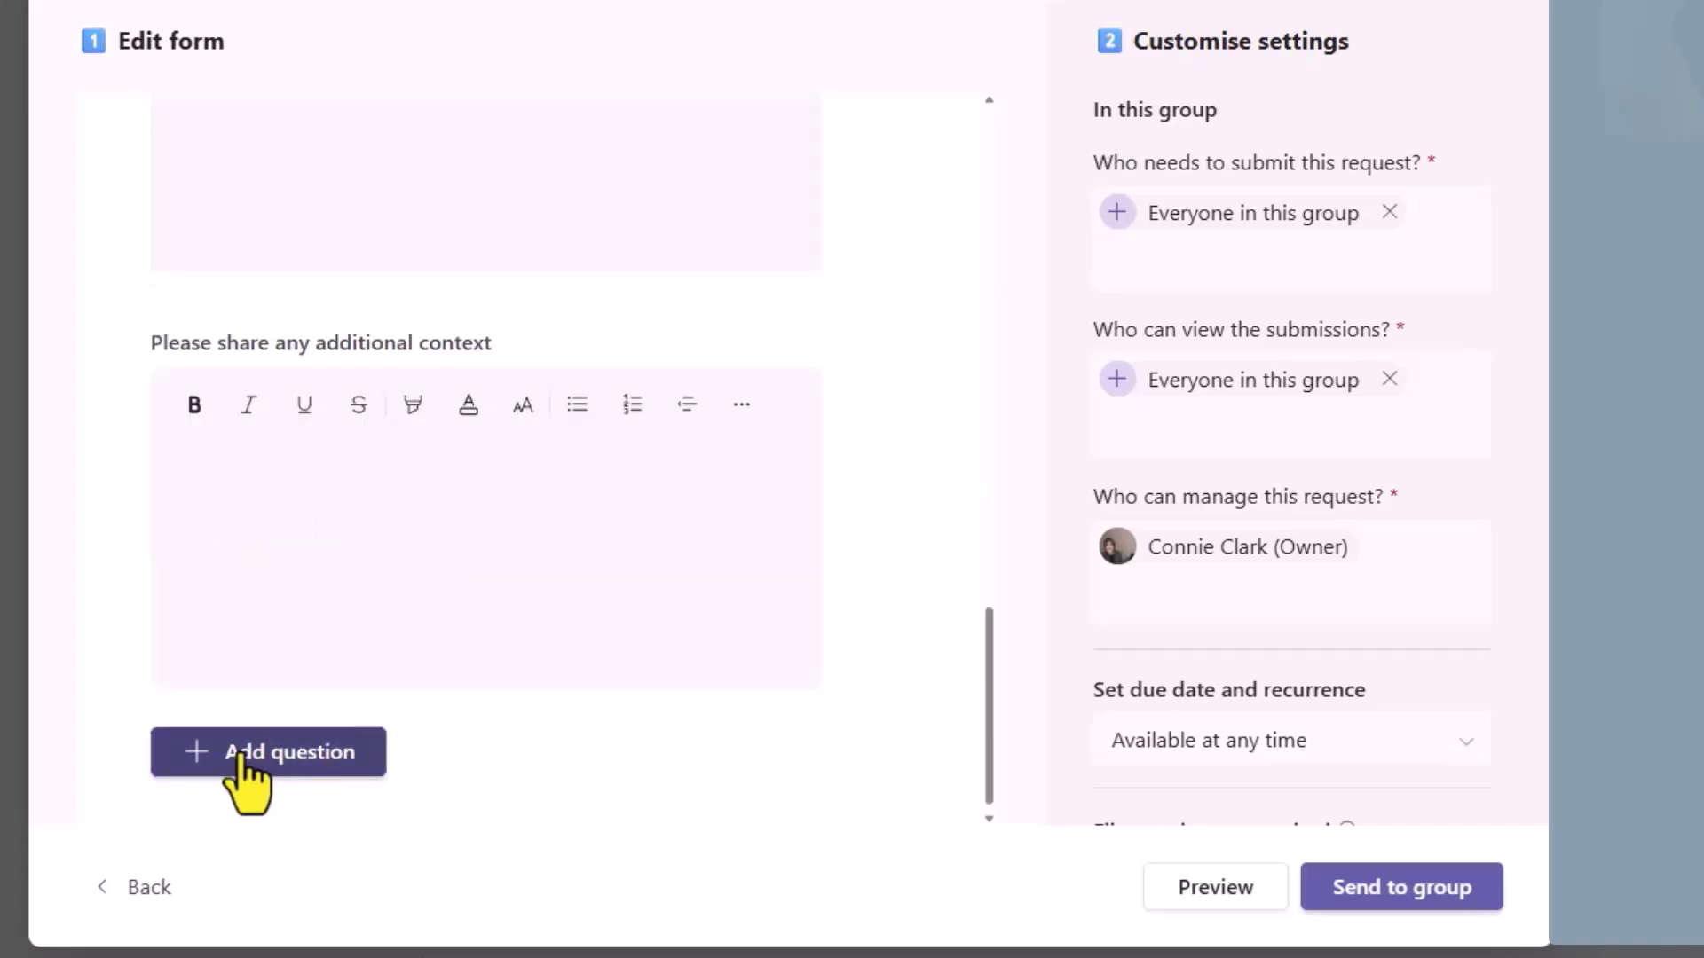
{"action": "left_click", "coordinate": [317, 756]}
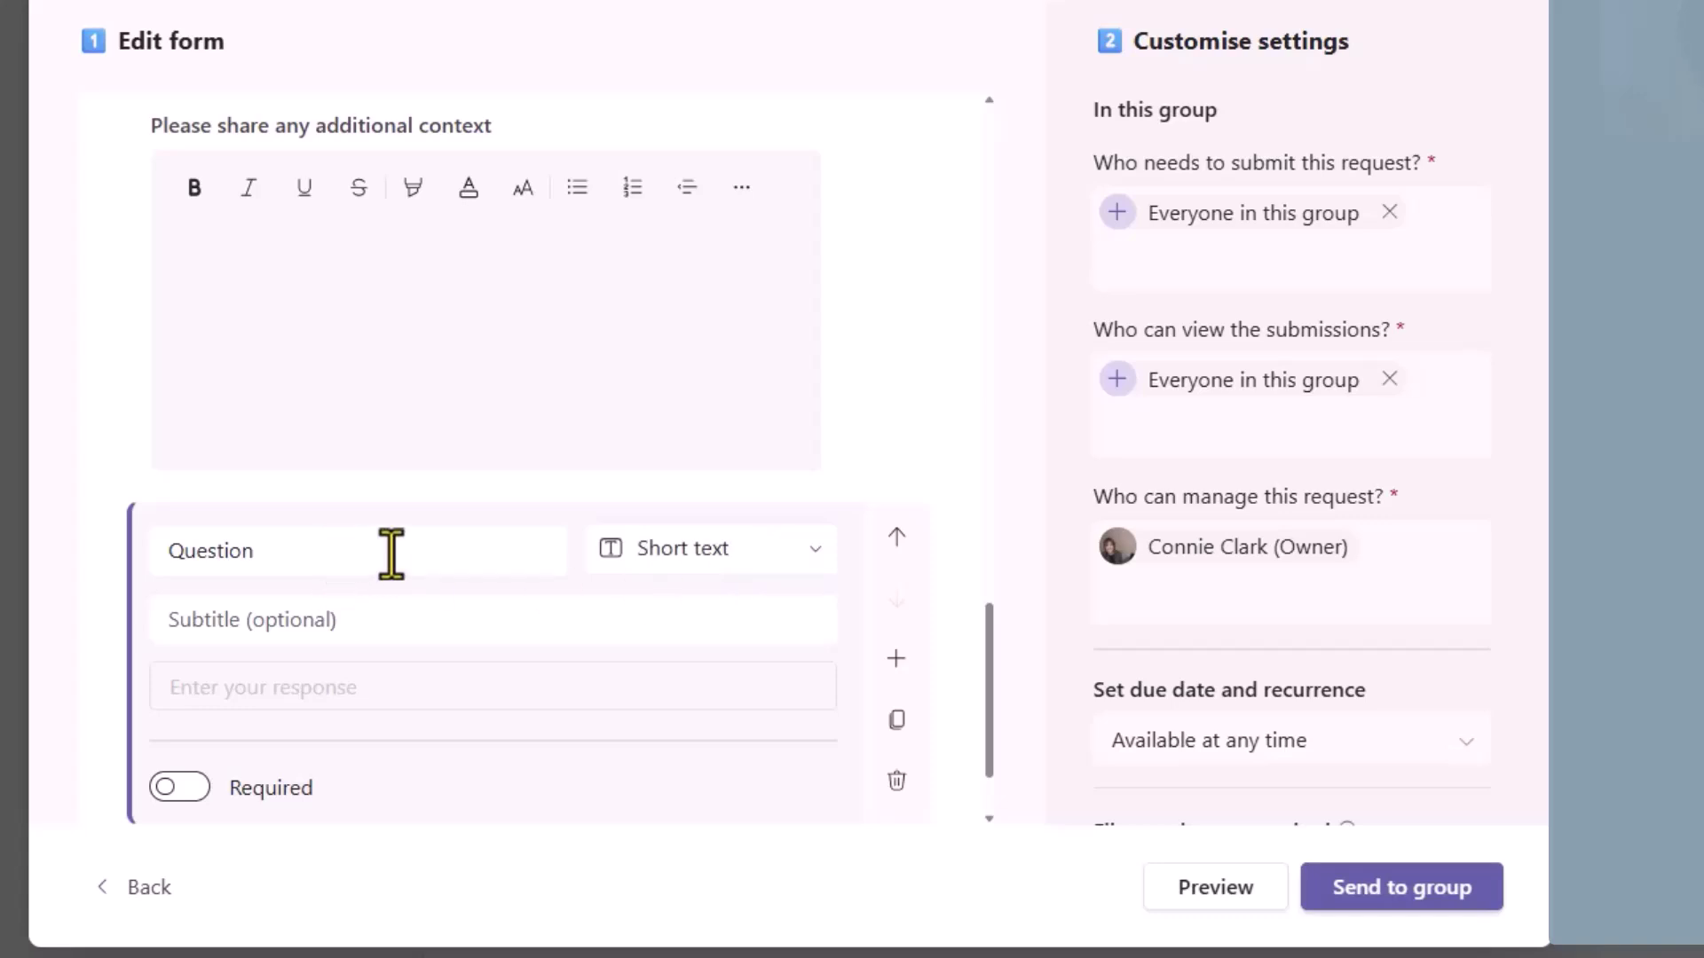
Step: Review the answer types available for the new question
{"action": "left_click", "coordinate": [808, 543]}
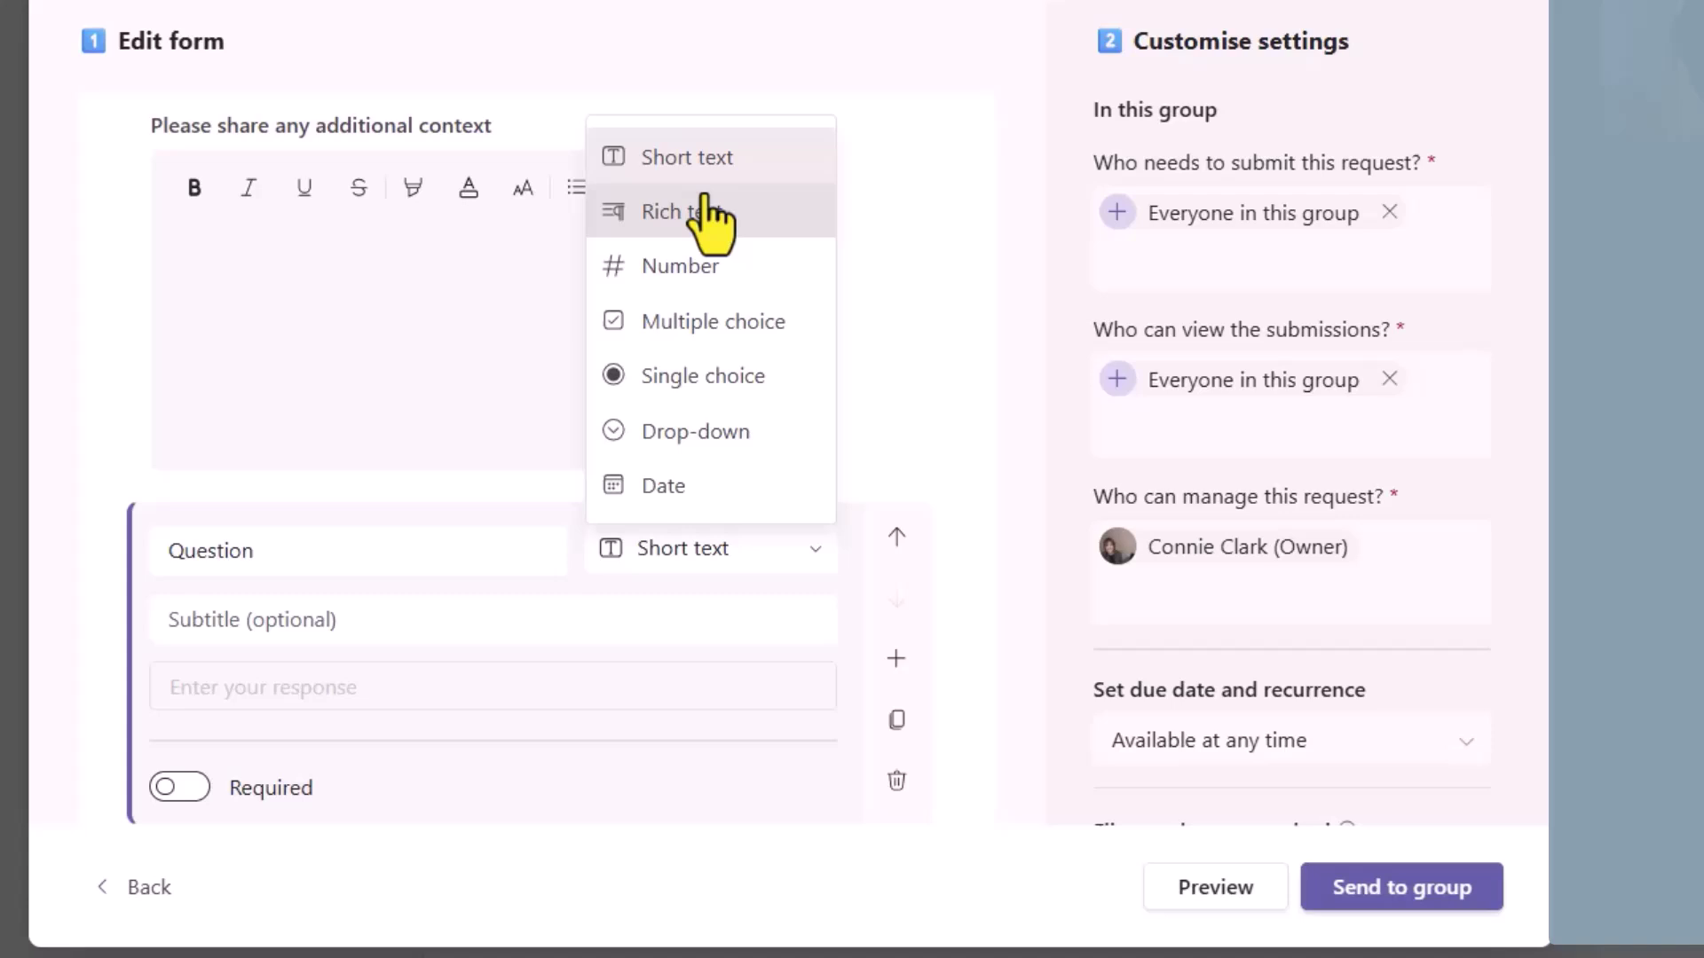
{"action": "left_click", "coordinate": [677, 53]}
{"action": "scroll", "coordinate": [670, 532], "scroll_direction": "up", "scroll_amount": 8}
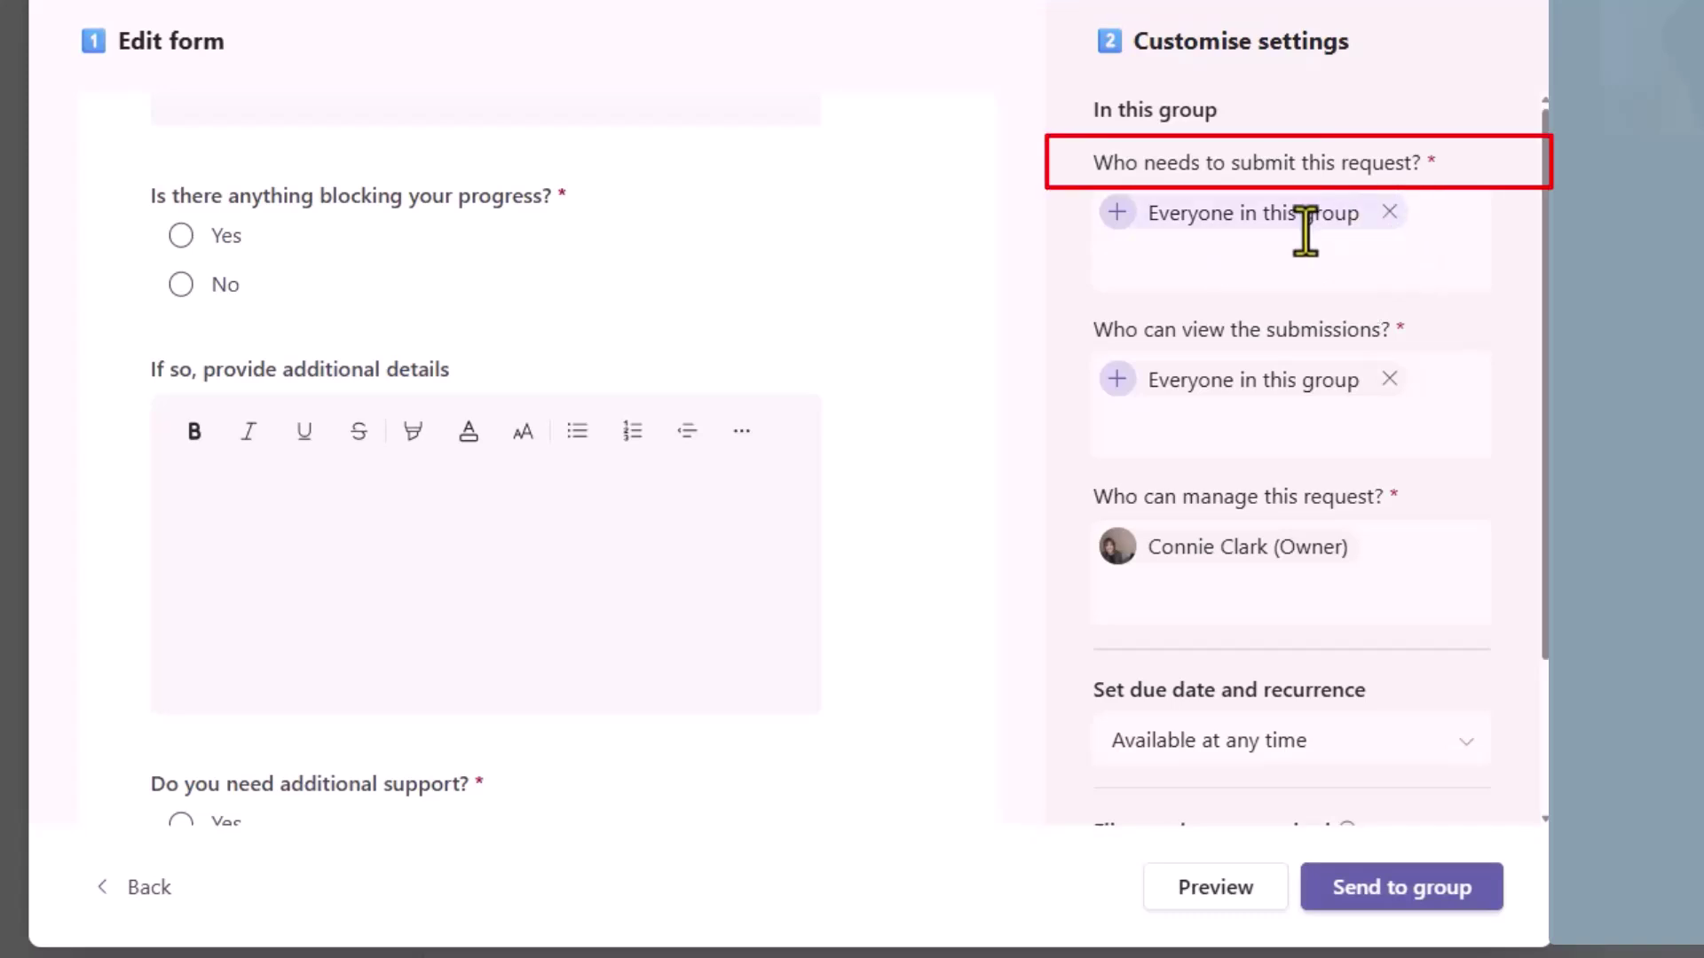
Step: Replace "Everyone in this group" with a single team member as the person who needs to submit the request
{"action": "left_click", "coordinate": [1390, 212]}
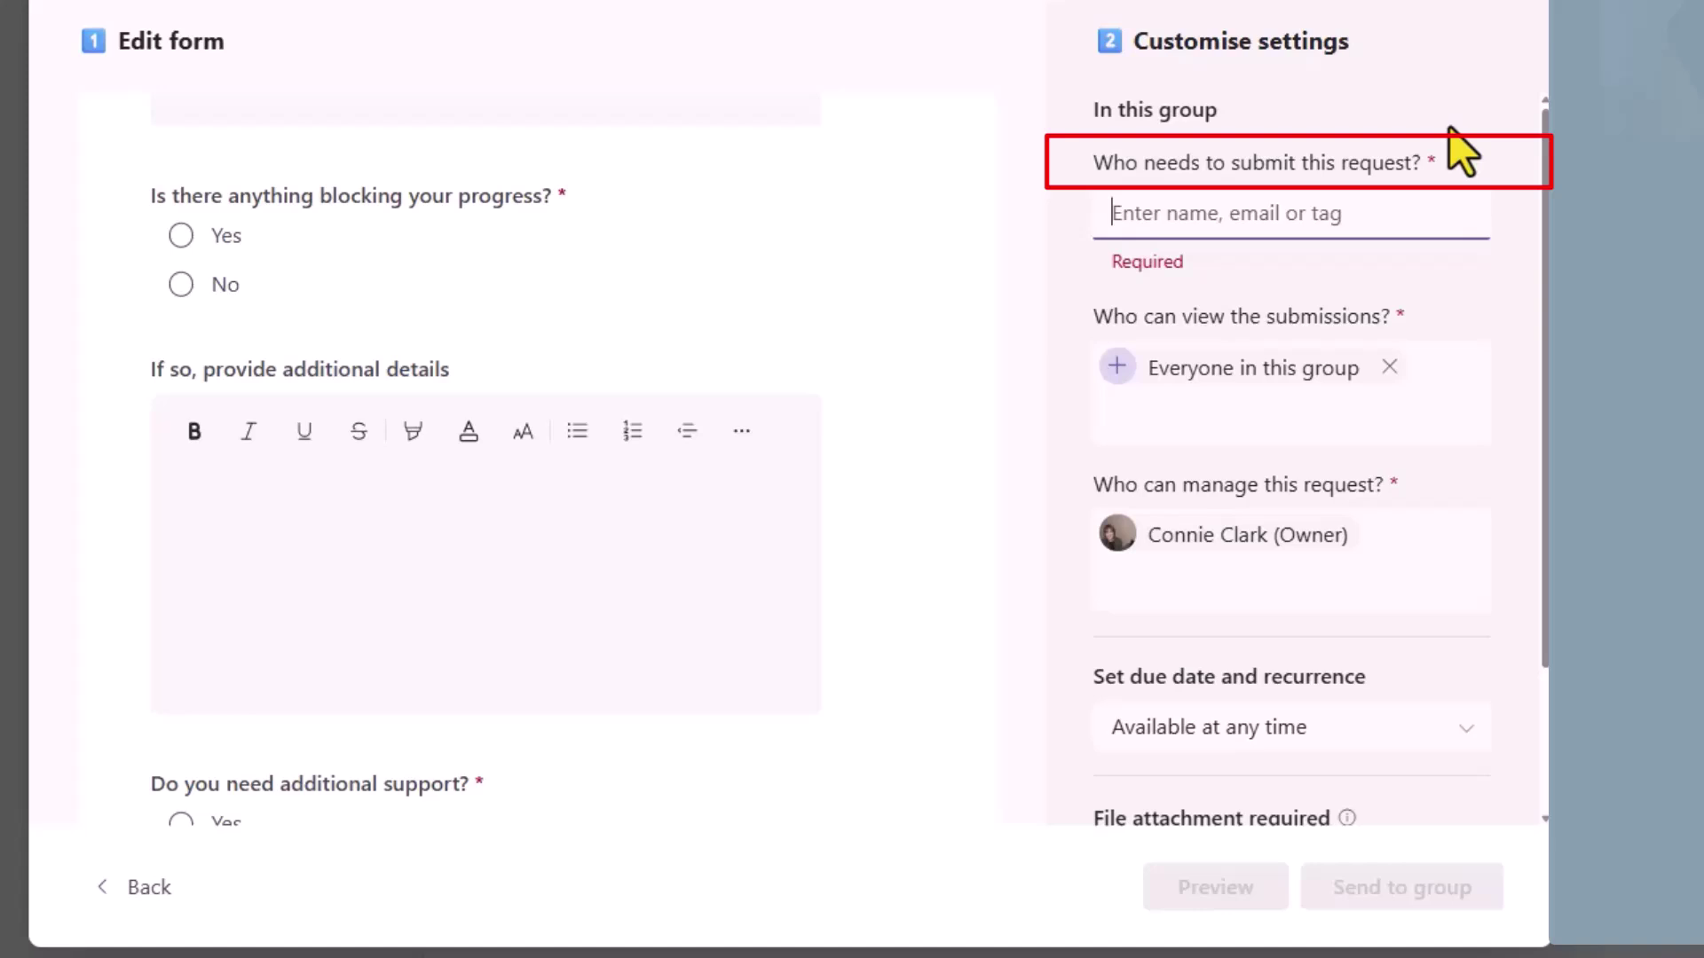
{"action": "type", "text": "info"}
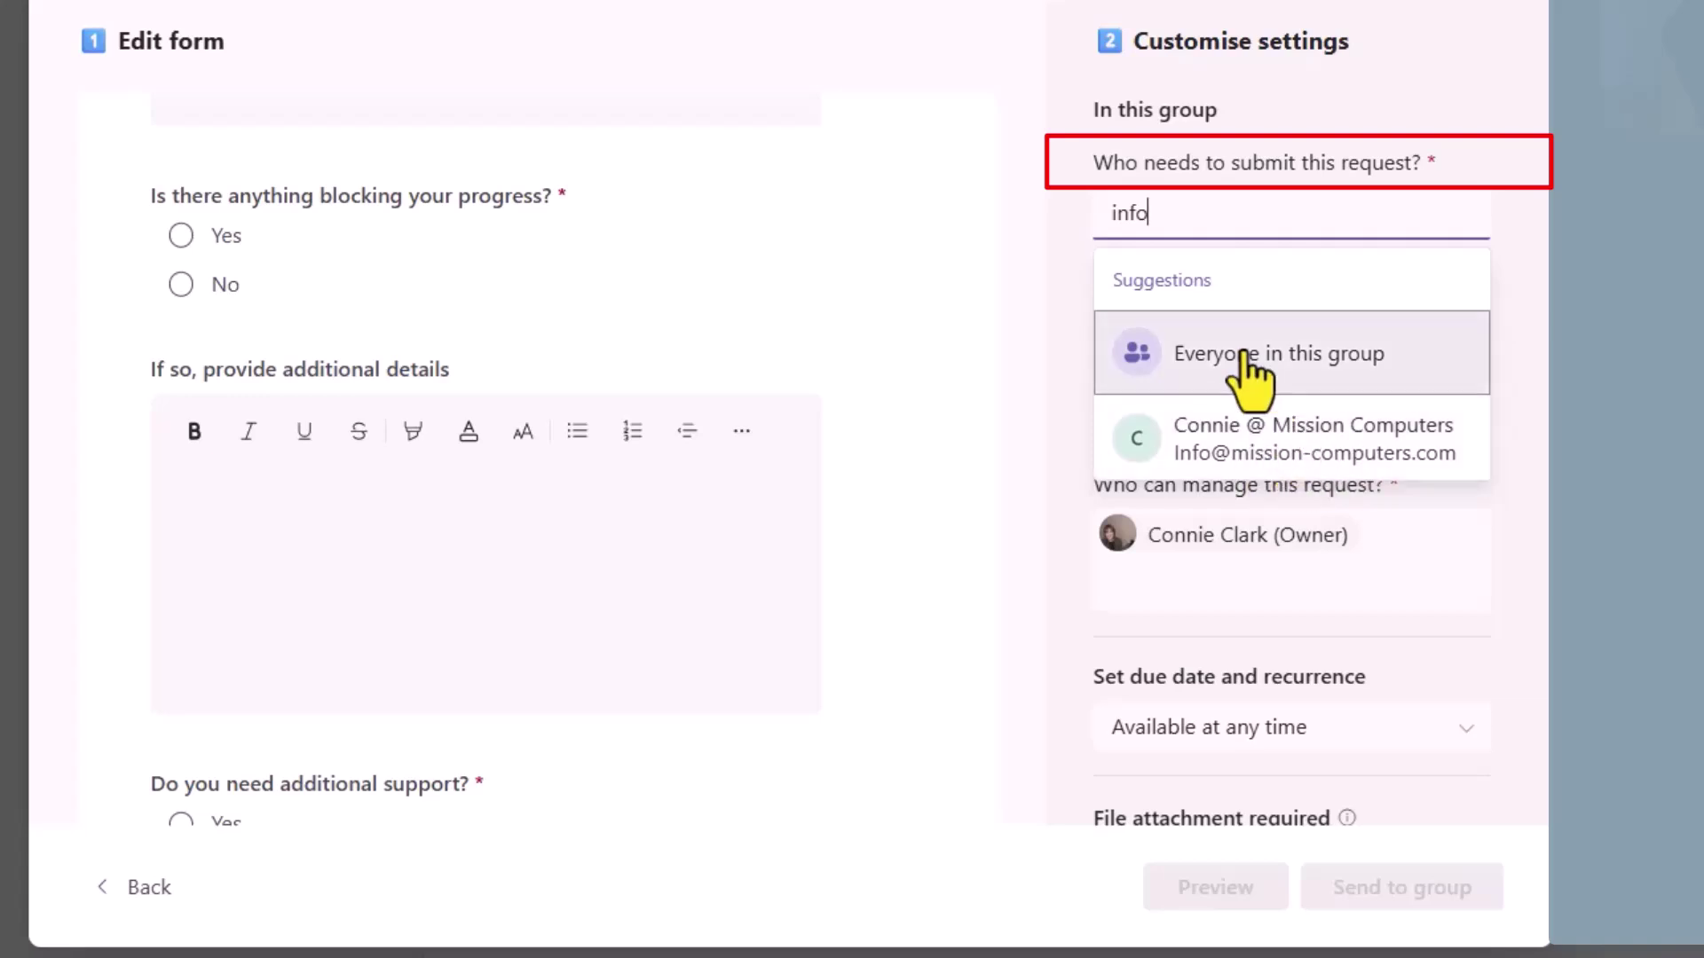
{"action": "left_click", "coordinate": [1238, 439]}
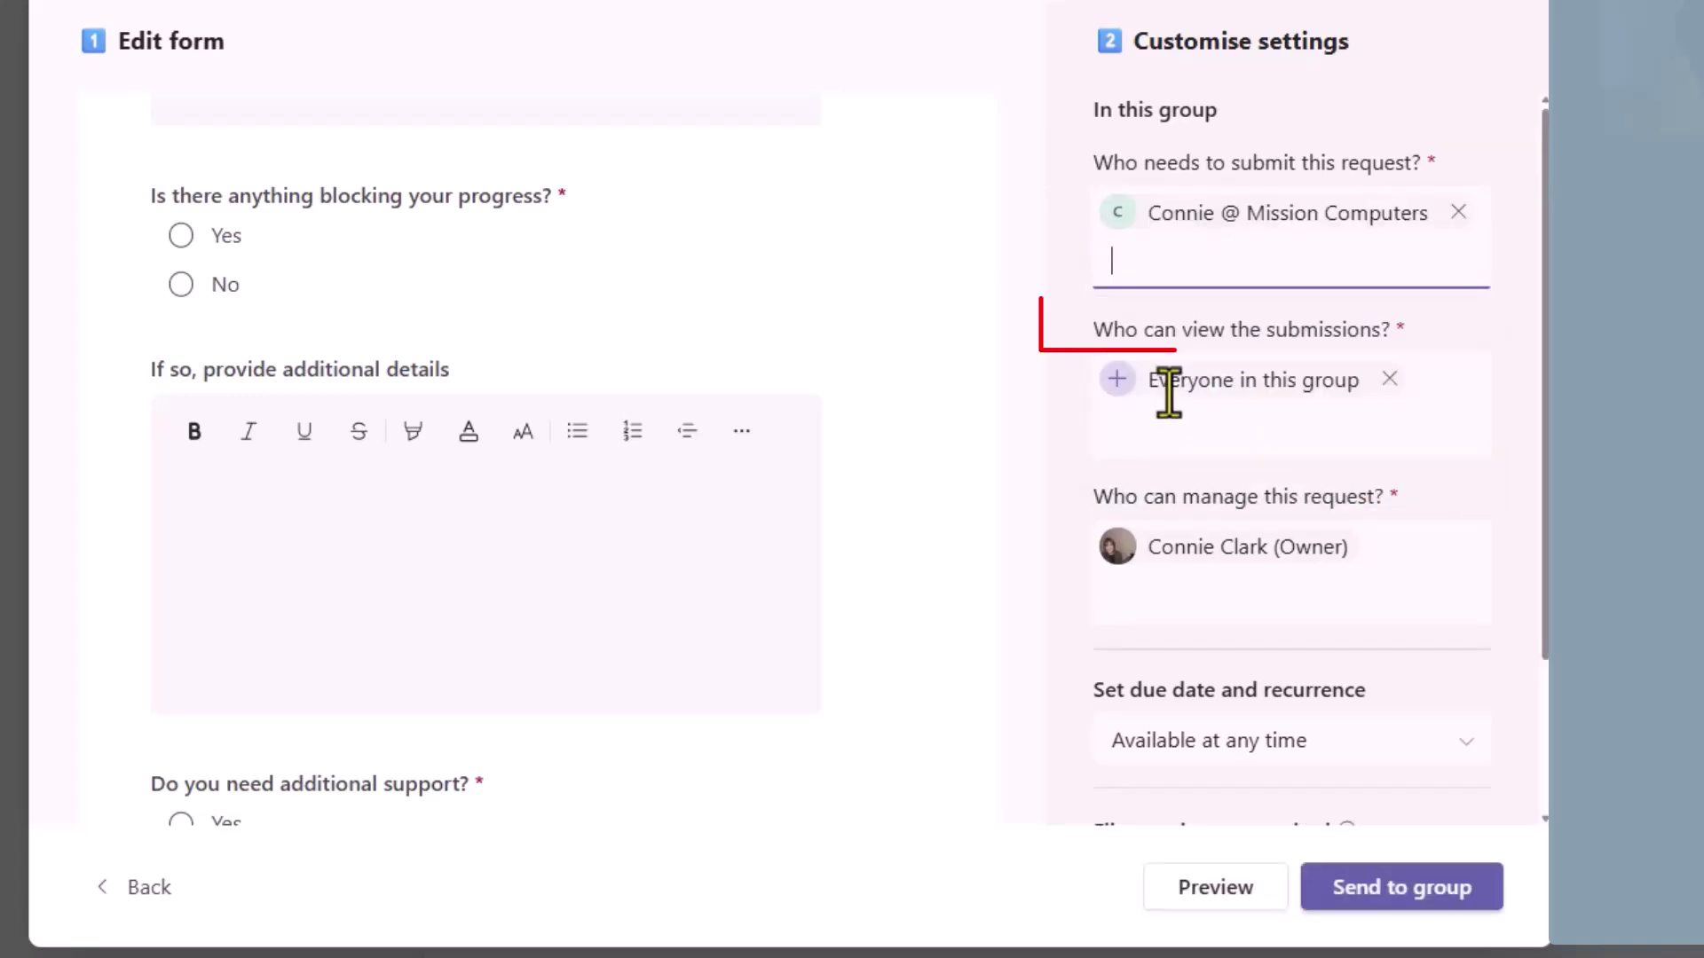
{"action": "left_click", "coordinate": [1263, 387]}
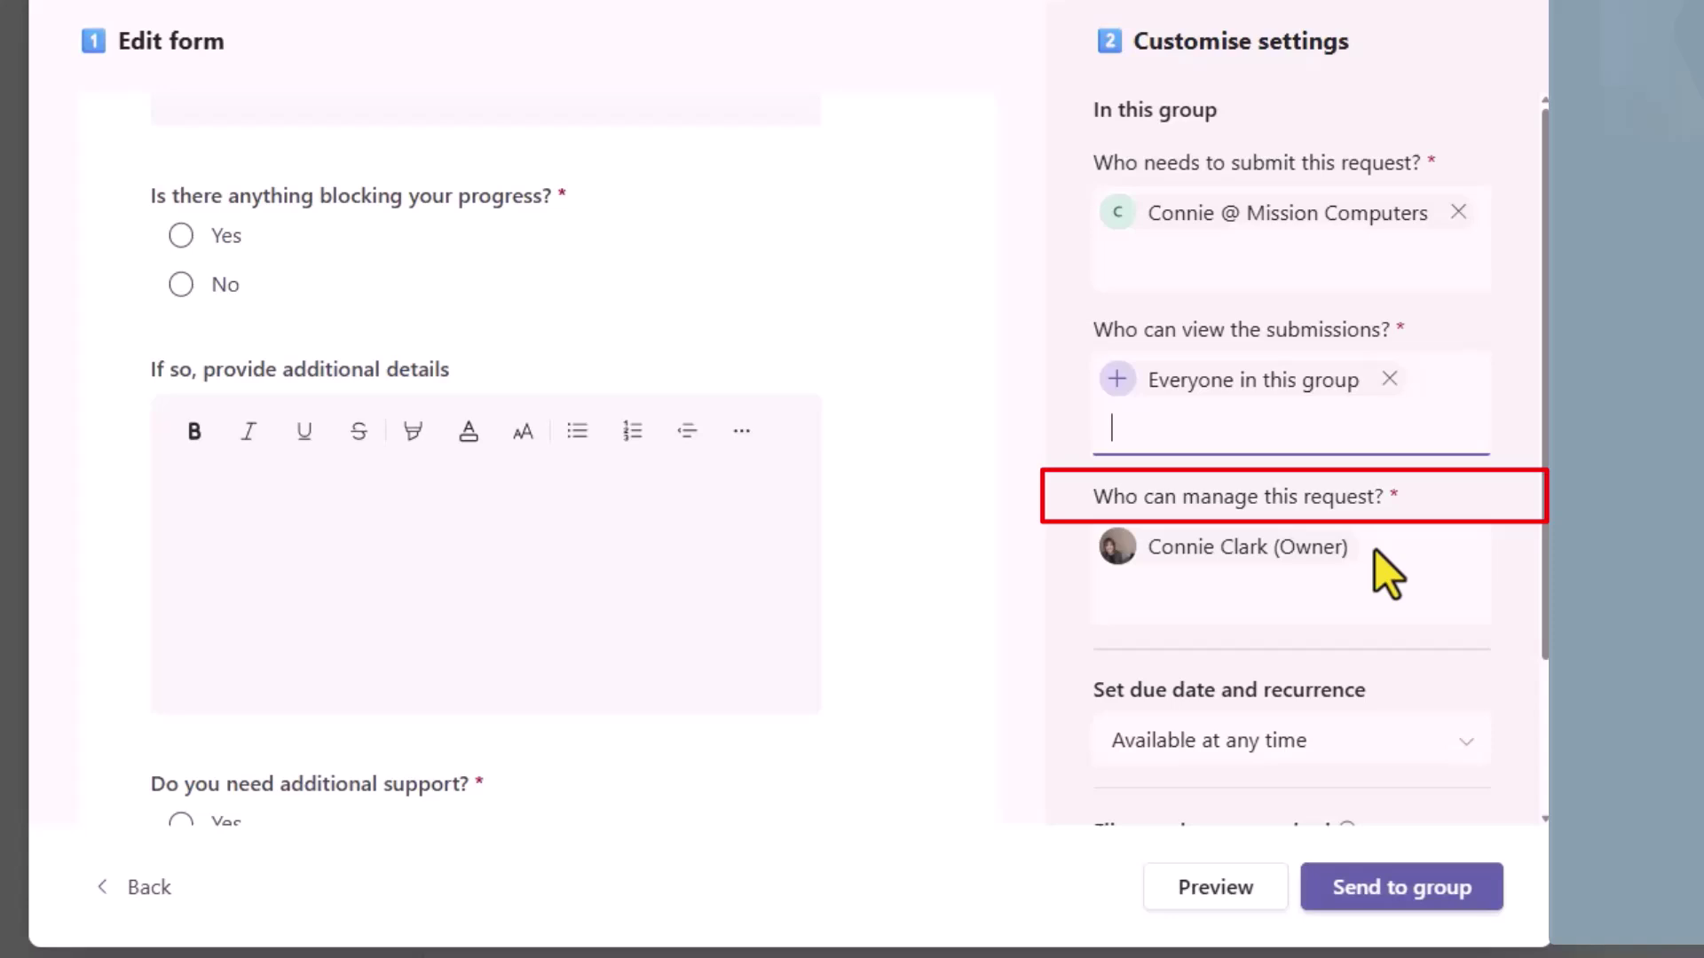
{"action": "left_click", "coordinate": [1238, 578]}
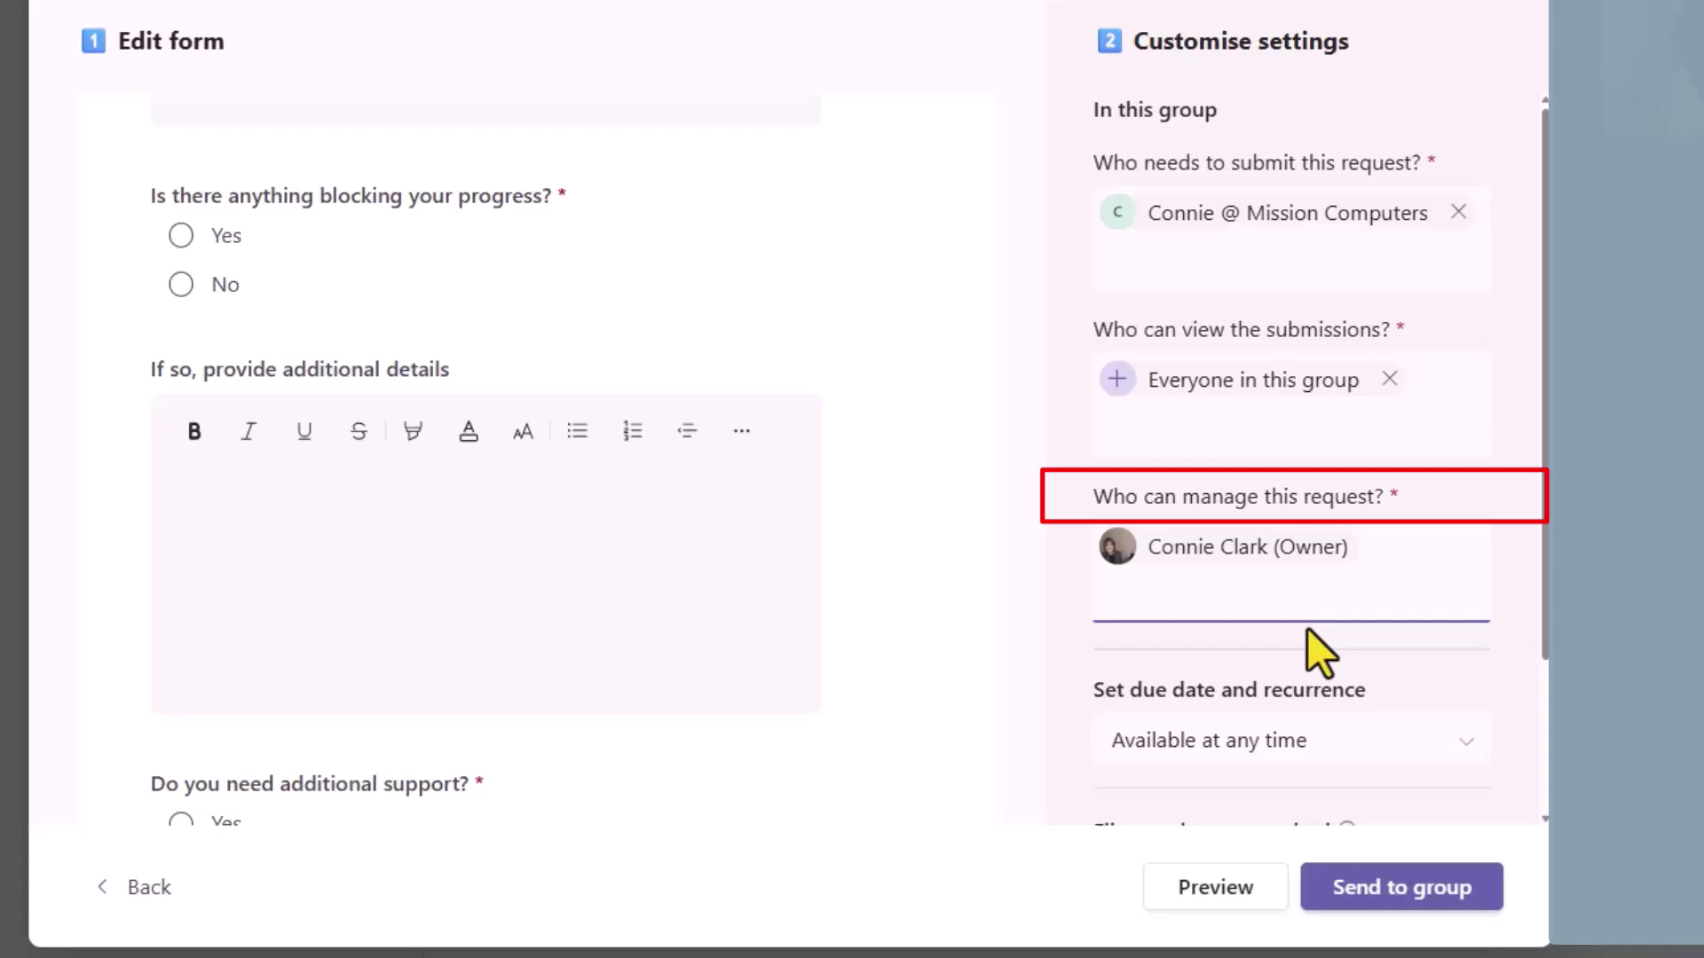
Step: Set a one-time due date of 8 Aug 2025 at 21:00 with a reminder 1 day before, and save it
{"action": "scroll", "coordinate": [1141, 544], "scroll_direction": "down", "scroll_amount": 2}
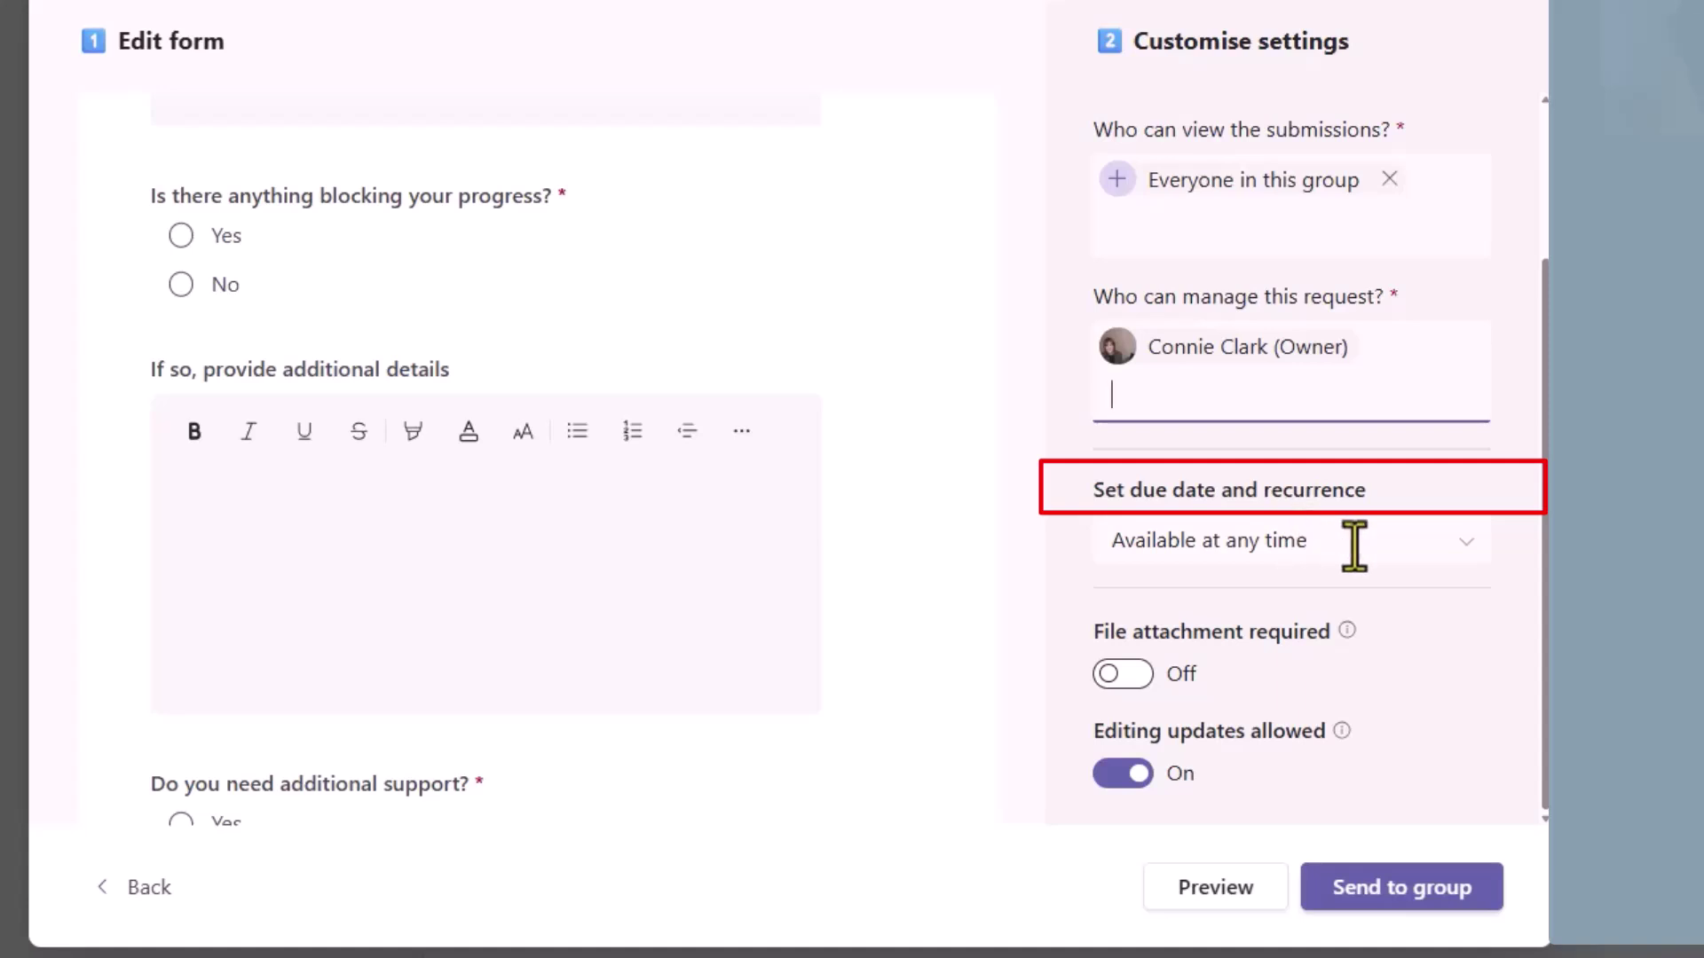
{"action": "left_click", "coordinate": [1464, 540]}
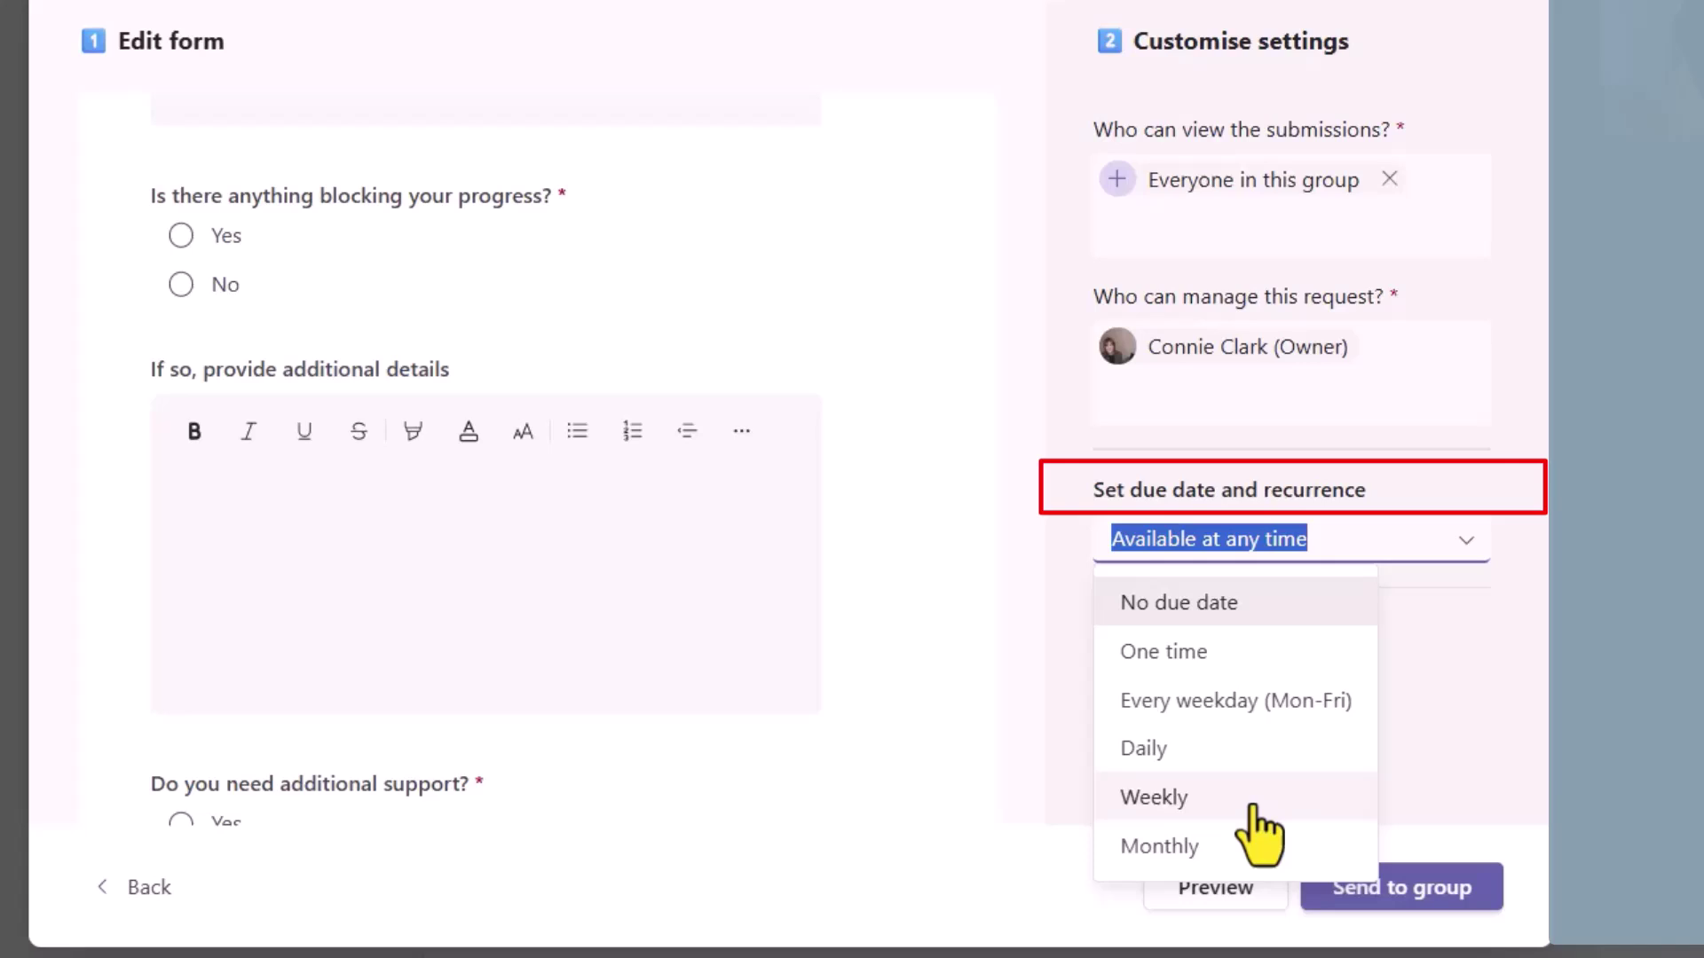
{"action": "left_click", "coordinate": [1194, 659]}
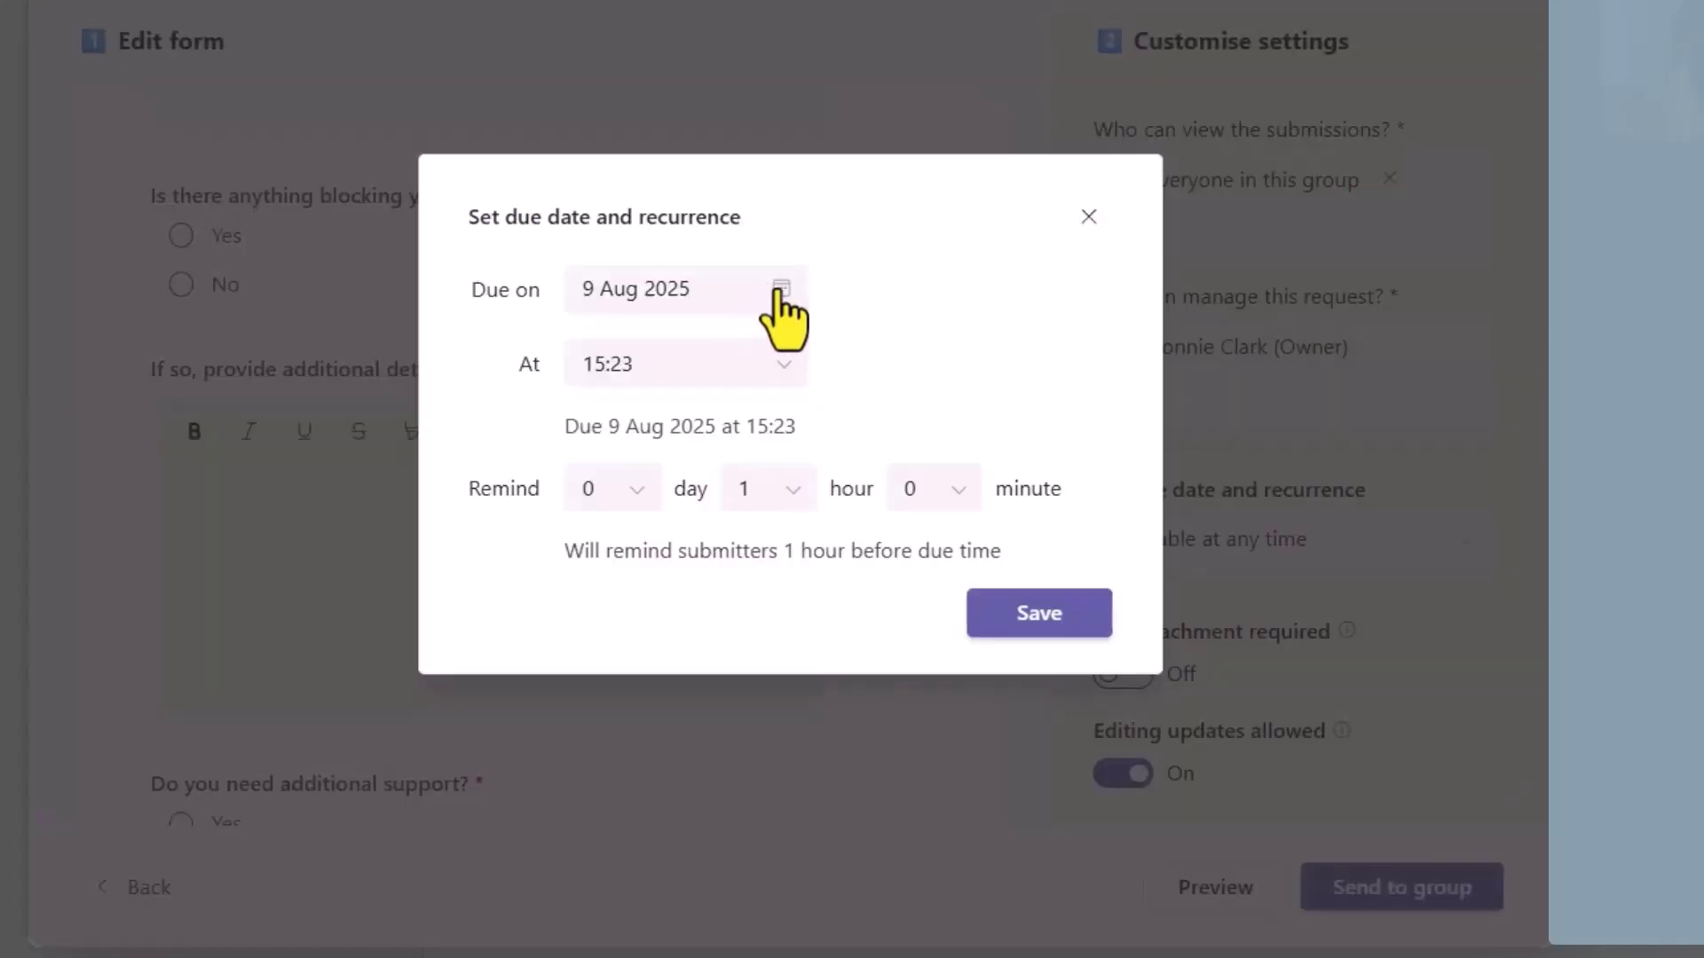
{"action": "left_click", "coordinate": [778, 291]}
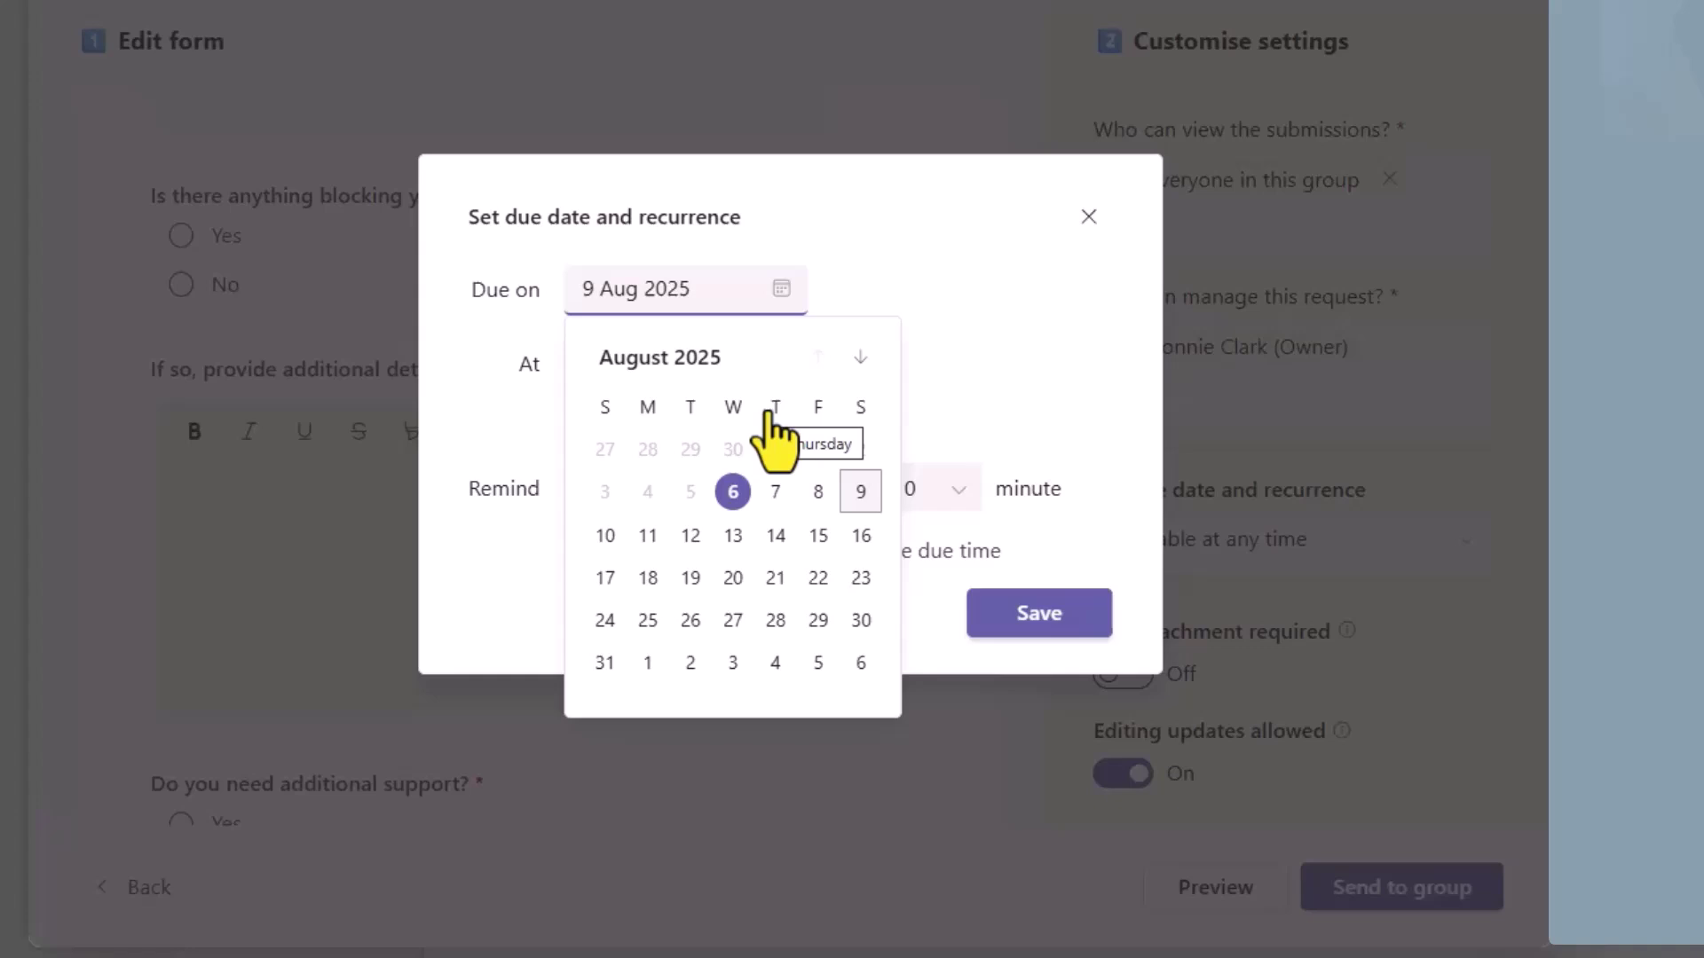
{"action": "left_click", "coordinate": [819, 492]}
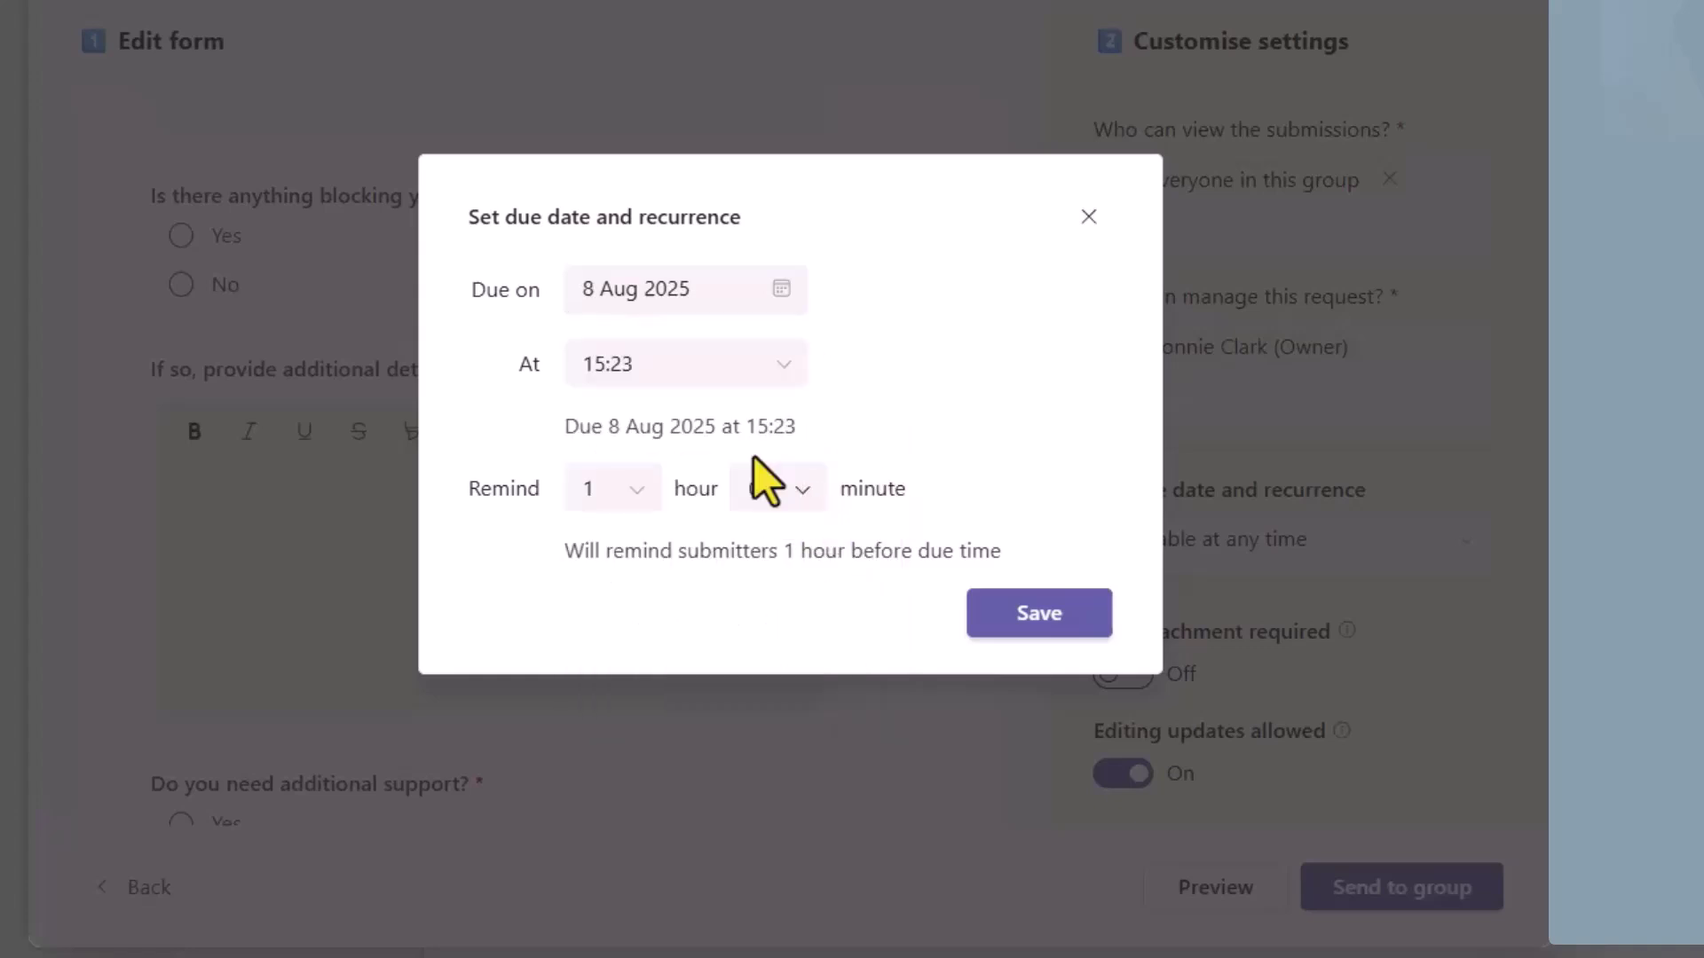
{"action": "left_click", "coordinate": [780, 366]}
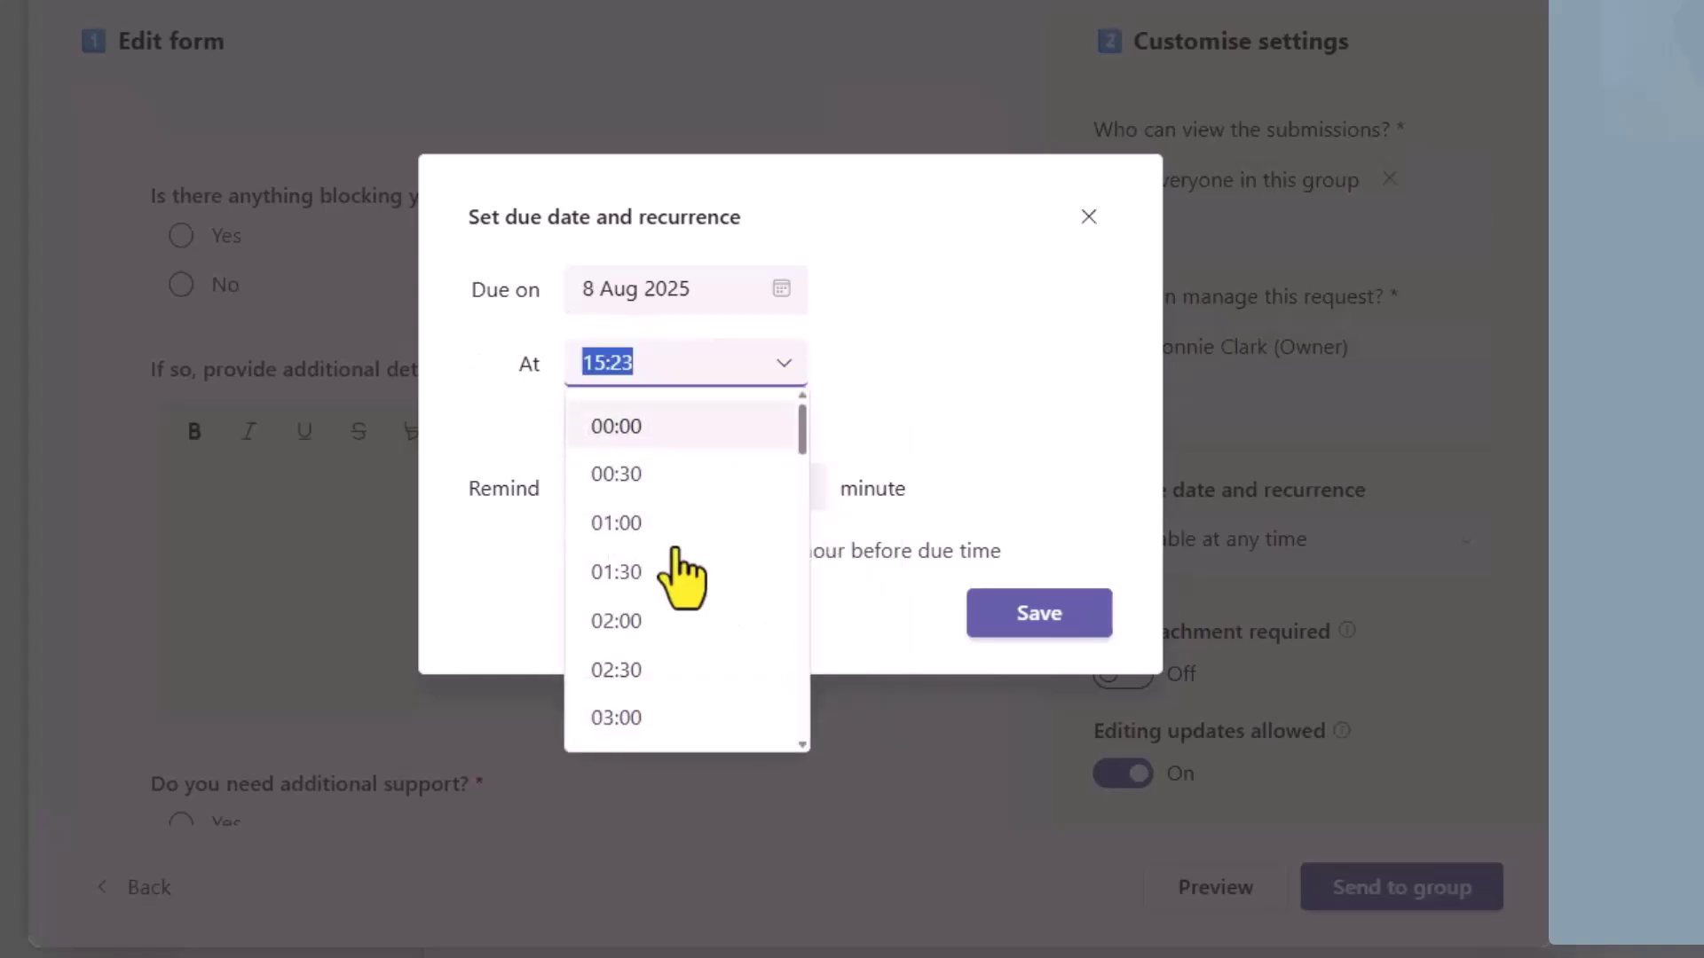
{"action": "scroll", "coordinate": [684, 570], "scroll_direction": "down", "scroll_amount": 15}
{"action": "left_click", "coordinate": [664, 615]}
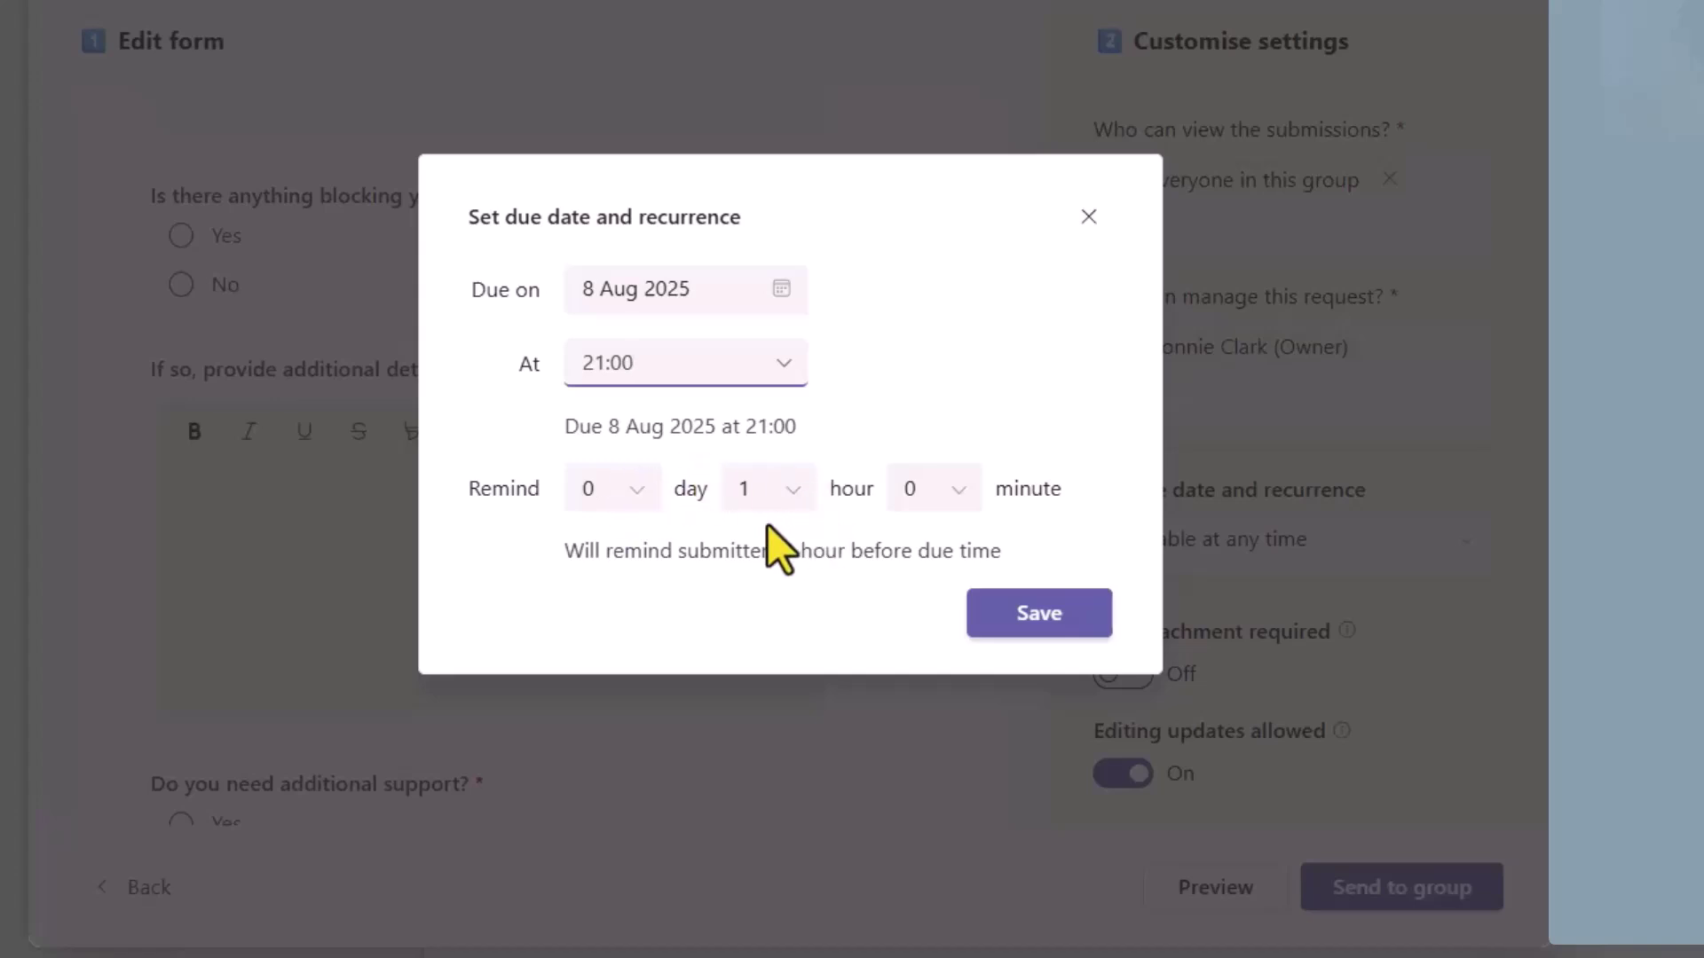
{"action": "left_click", "coordinate": [645, 504]}
{"action": "left_click", "coordinate": [1248, 648]}
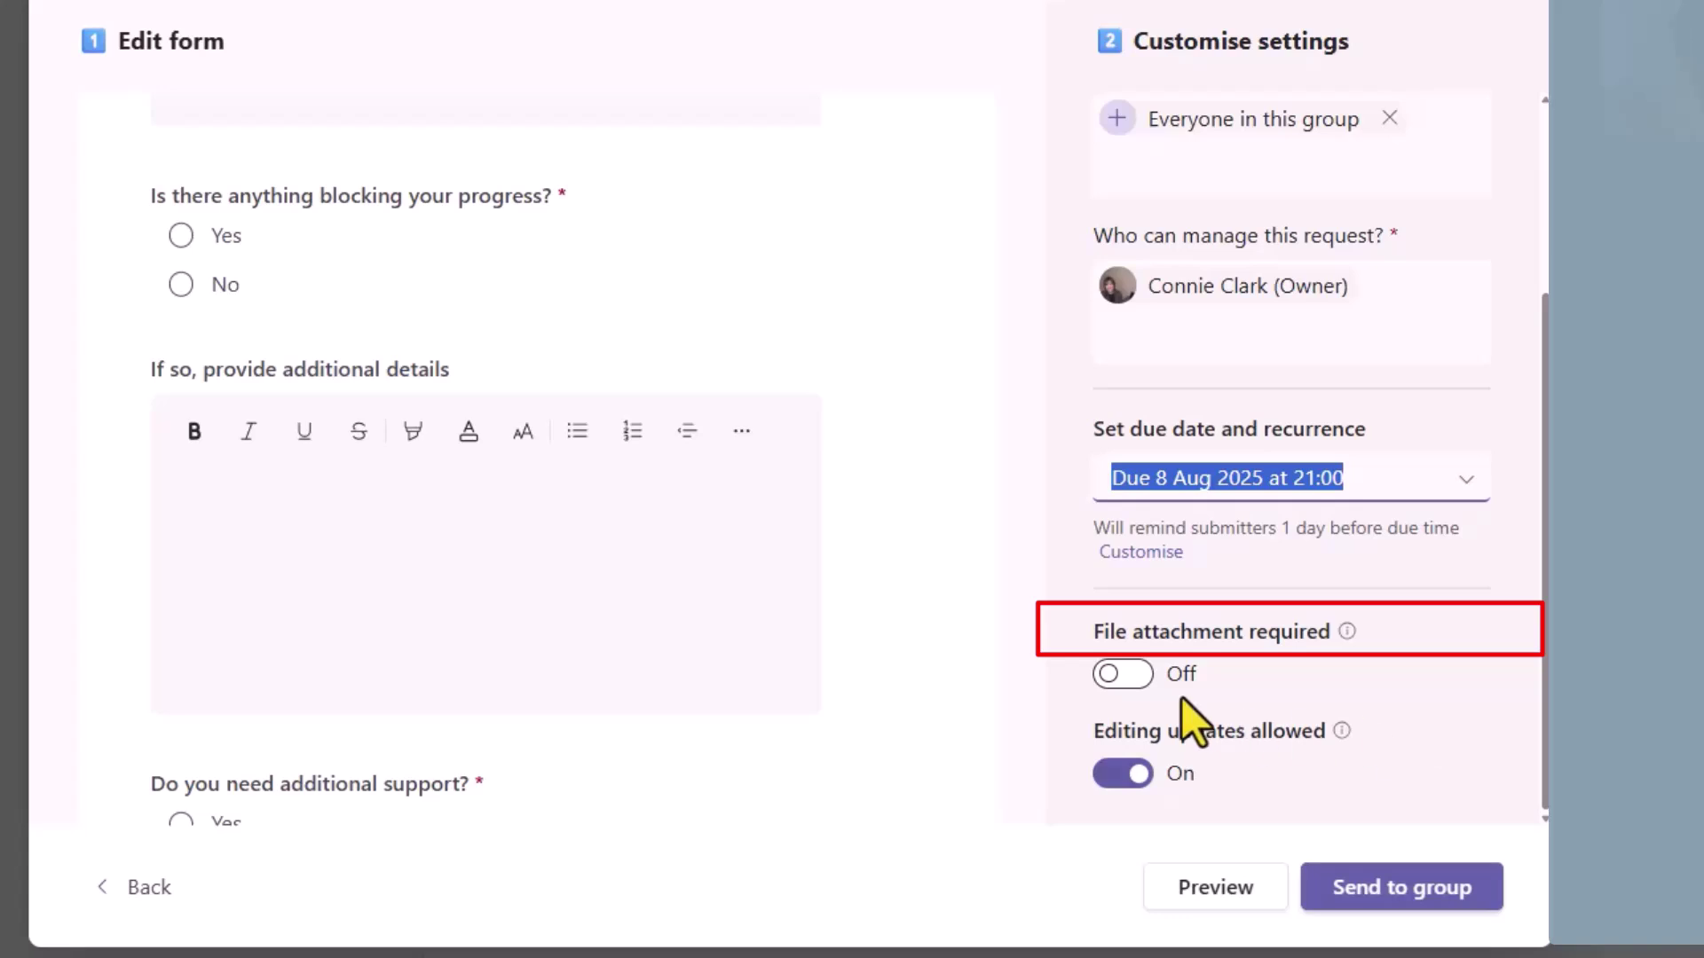
Step: Require a file attachment for submissions and toggle the option that allows editing updates
{"action": "left_click", "coordinate": [1129, 679]}
{"action": "scroll", "coordinate": [1349, 661], "scroll_direction": "up", "scroll_amount": 2}
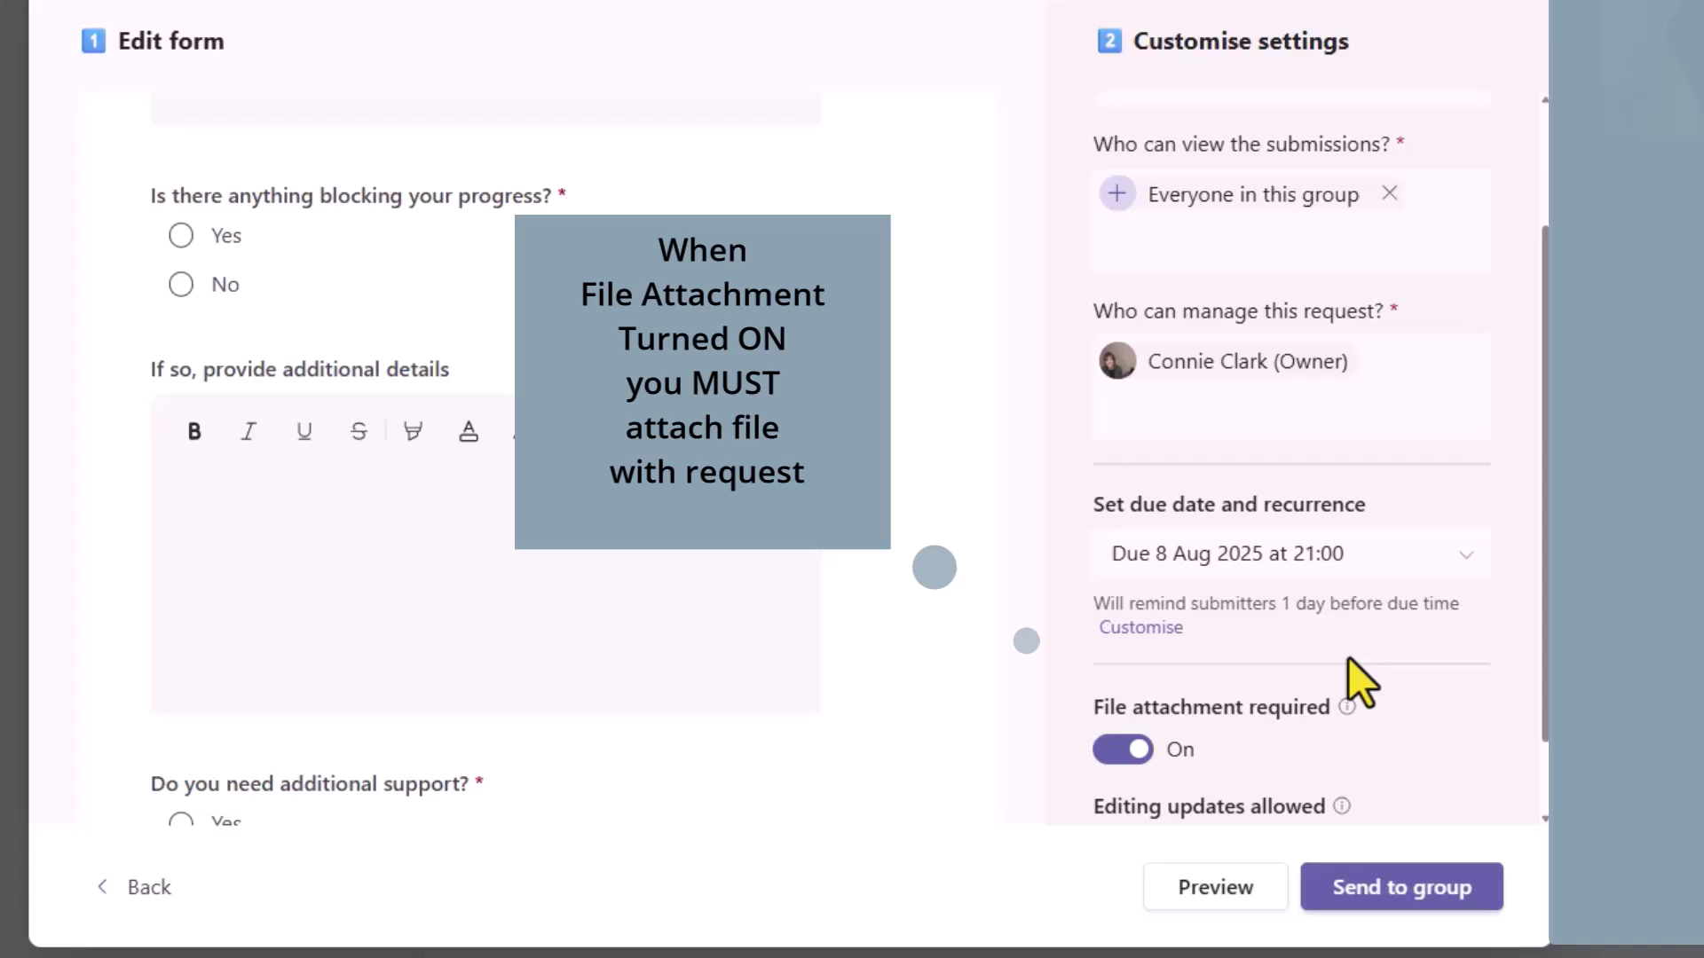
{"action": "scroll", "coordinate": [1357, 667], "scroll_direction": "down", "scroll_amount": 2}
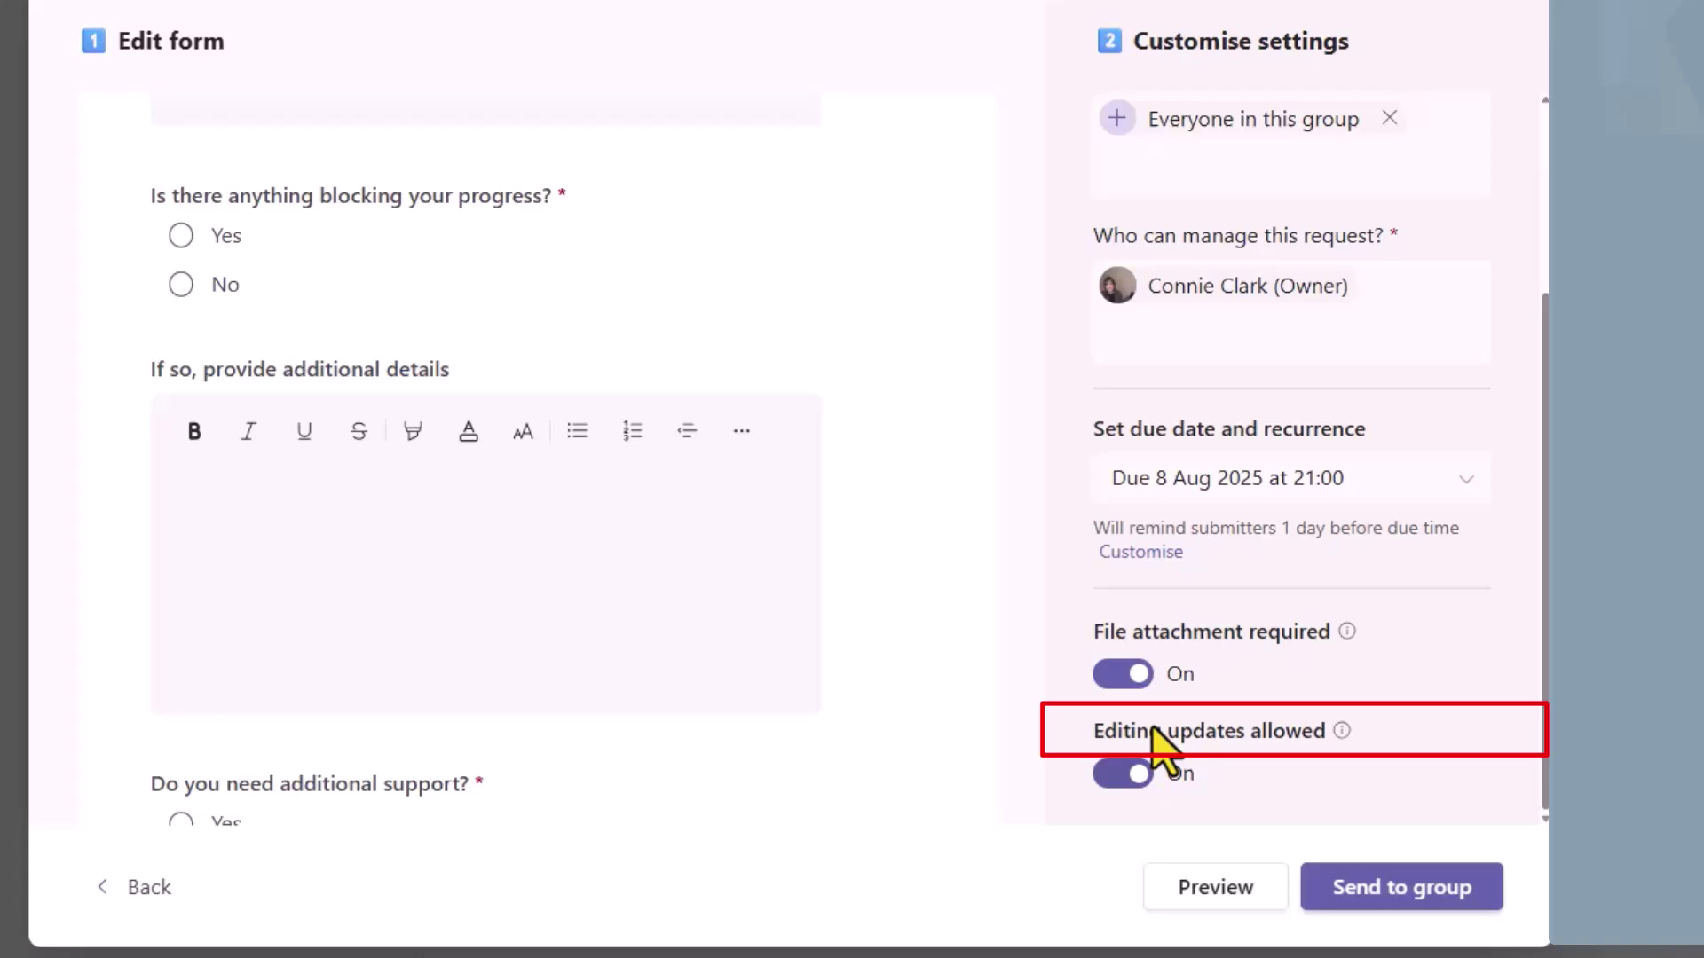
{"action": "left_click", "coordinate": [1141, 774]}
Step: Restrict who can view the submissions to the request owner instead of everyone in the group
{"action": "scroll", "coordinate": [1375, 612], "scroll_direction": "up", "scroll_amount": 3}
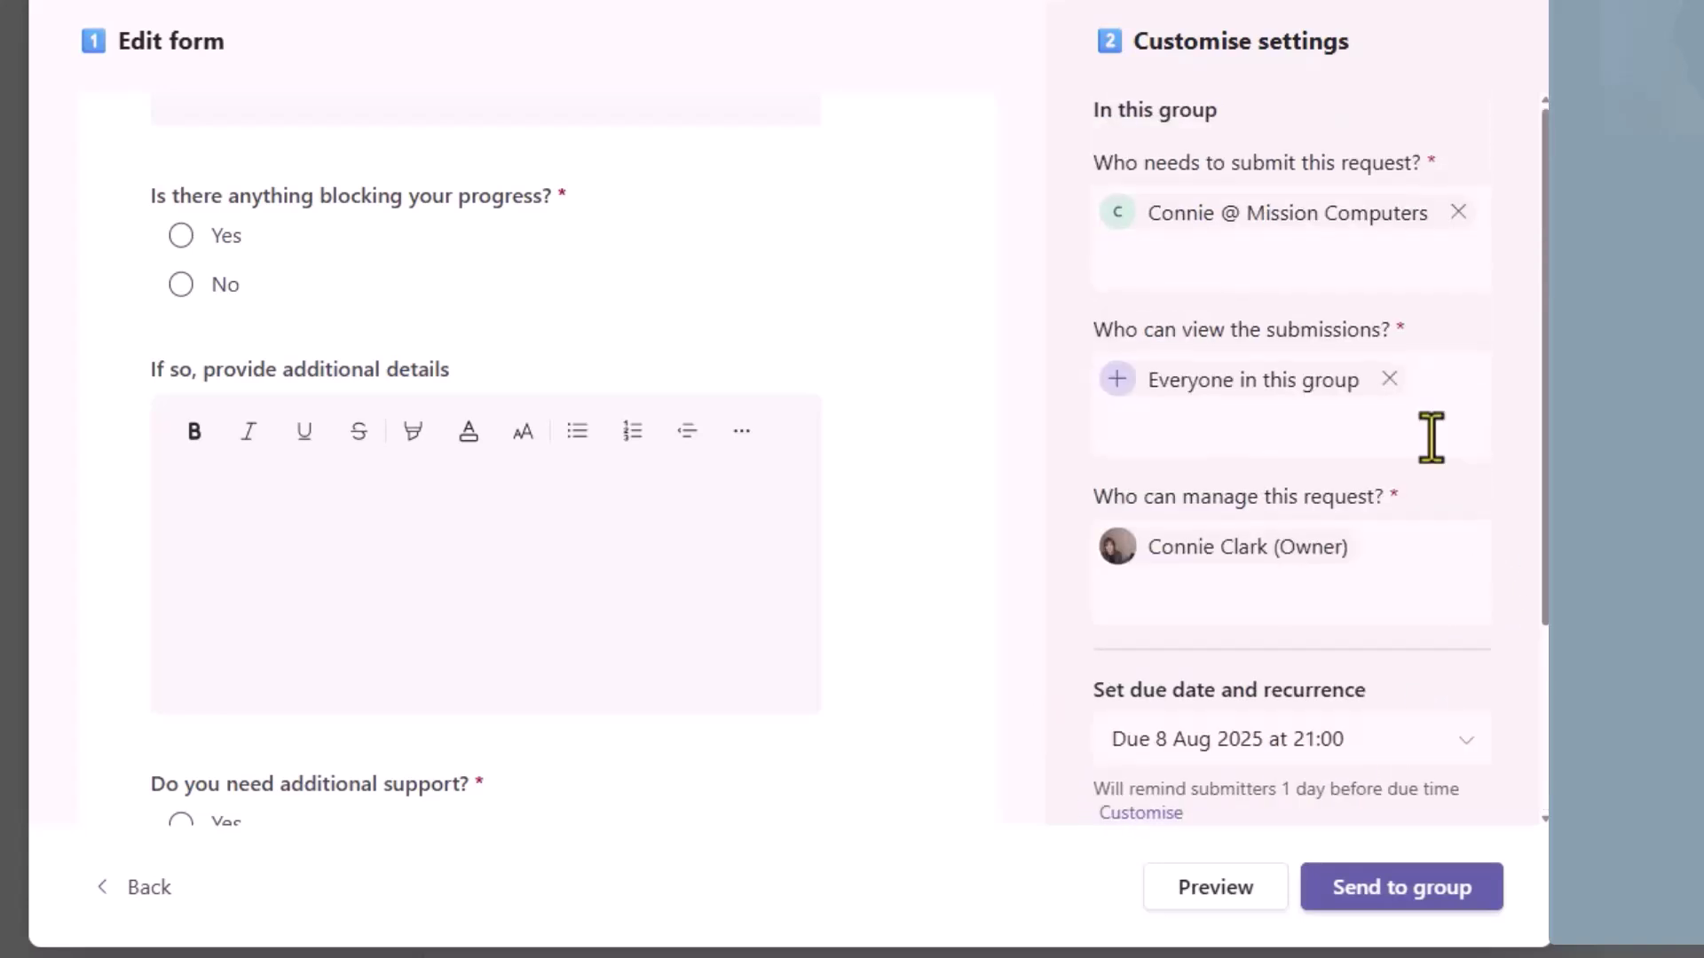
{"action": "left_click", "coordinate": [1193, 423]}
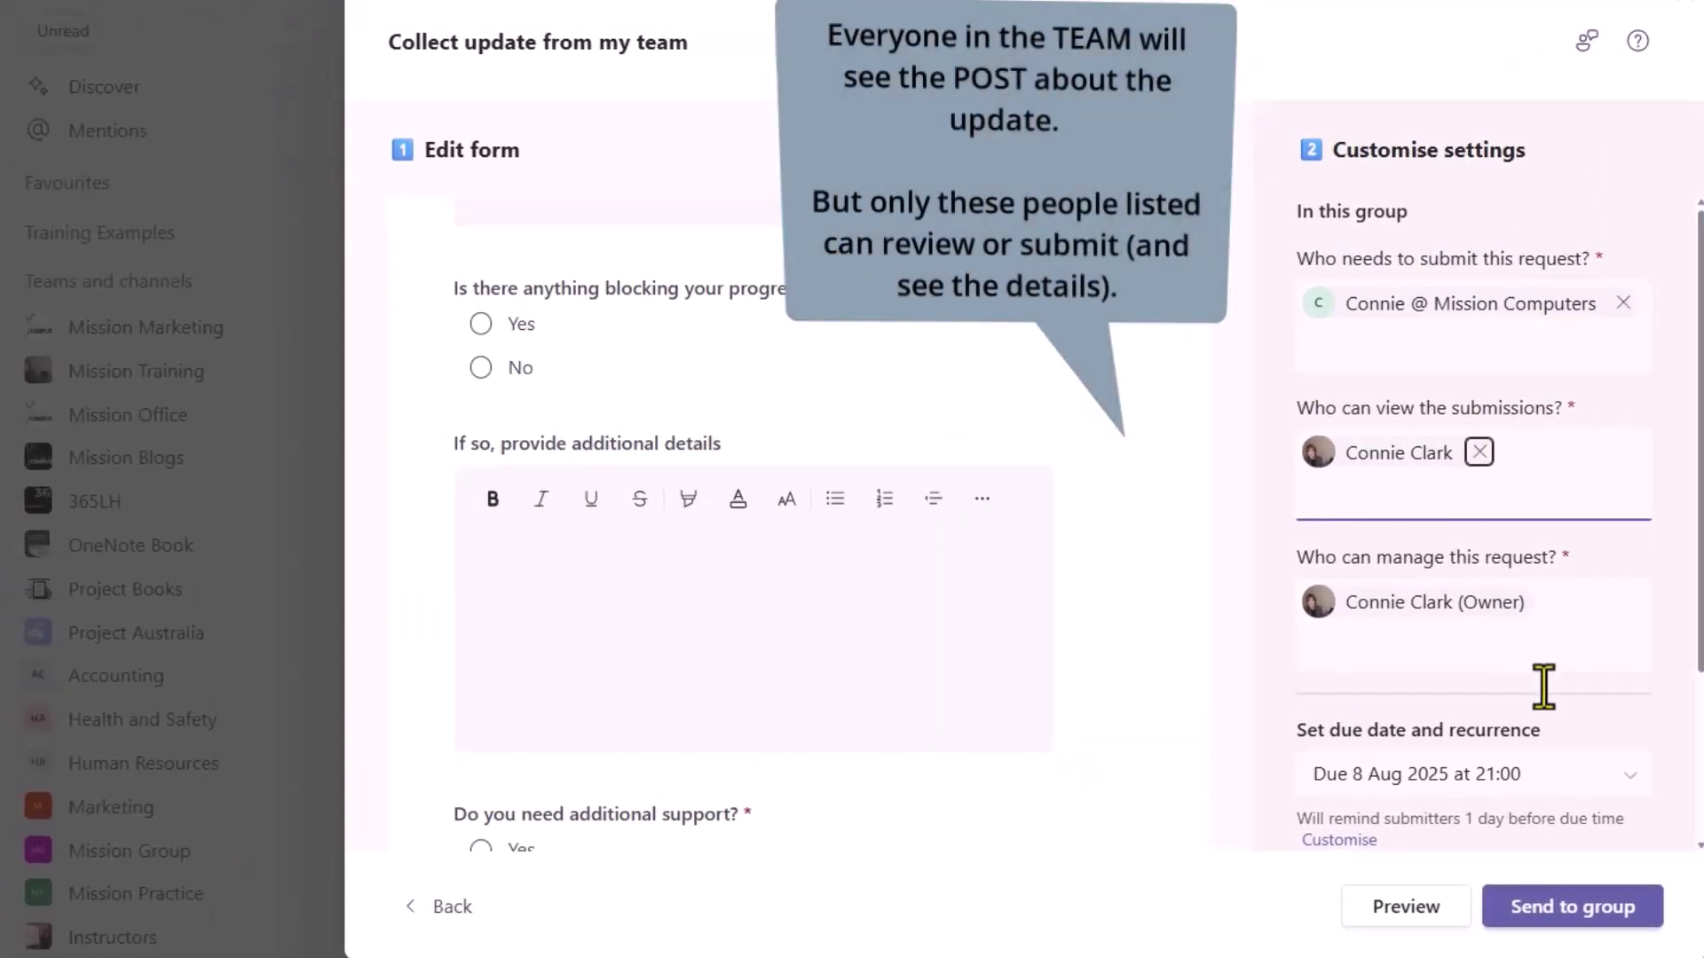
{"action": "scroll", "coordinate": [1543, 686], "scroll_direction": "down", "scroll_amount": 3}
Step: Send the update request to the group, agreeing to the Updates terms, and review the Project progress posts in the channel
{"action": "left_click", "coordinate": [1579, 909]}
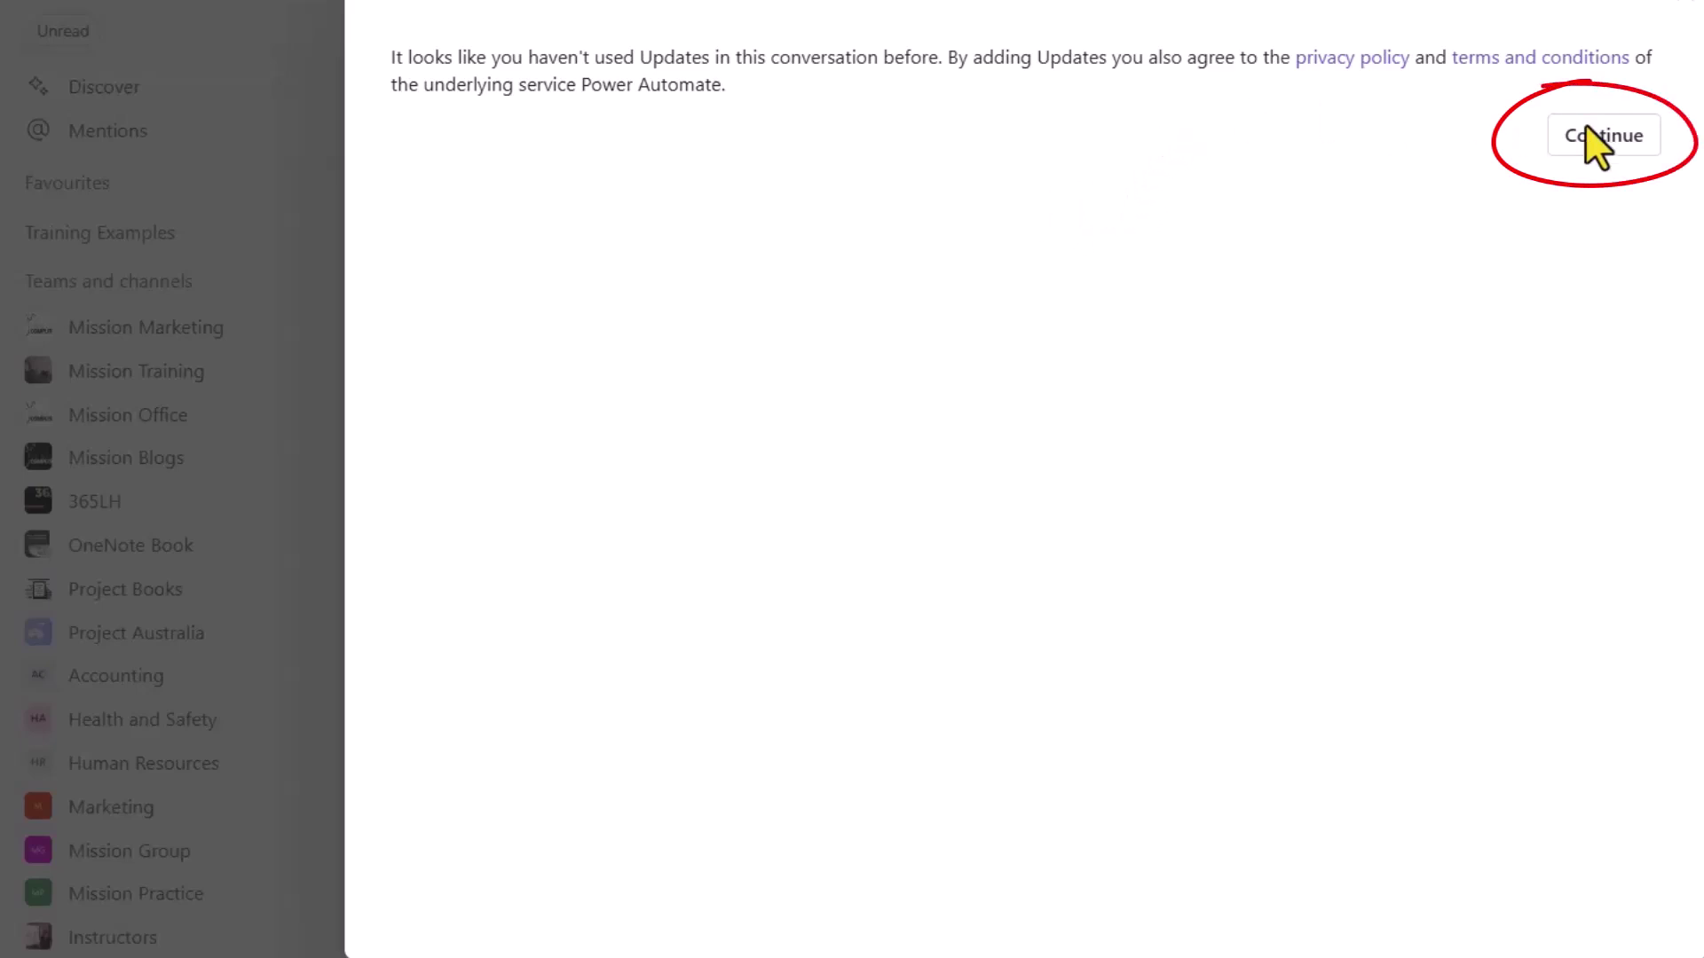
{"action": "left_click", "coordinate": [1615, 142]}
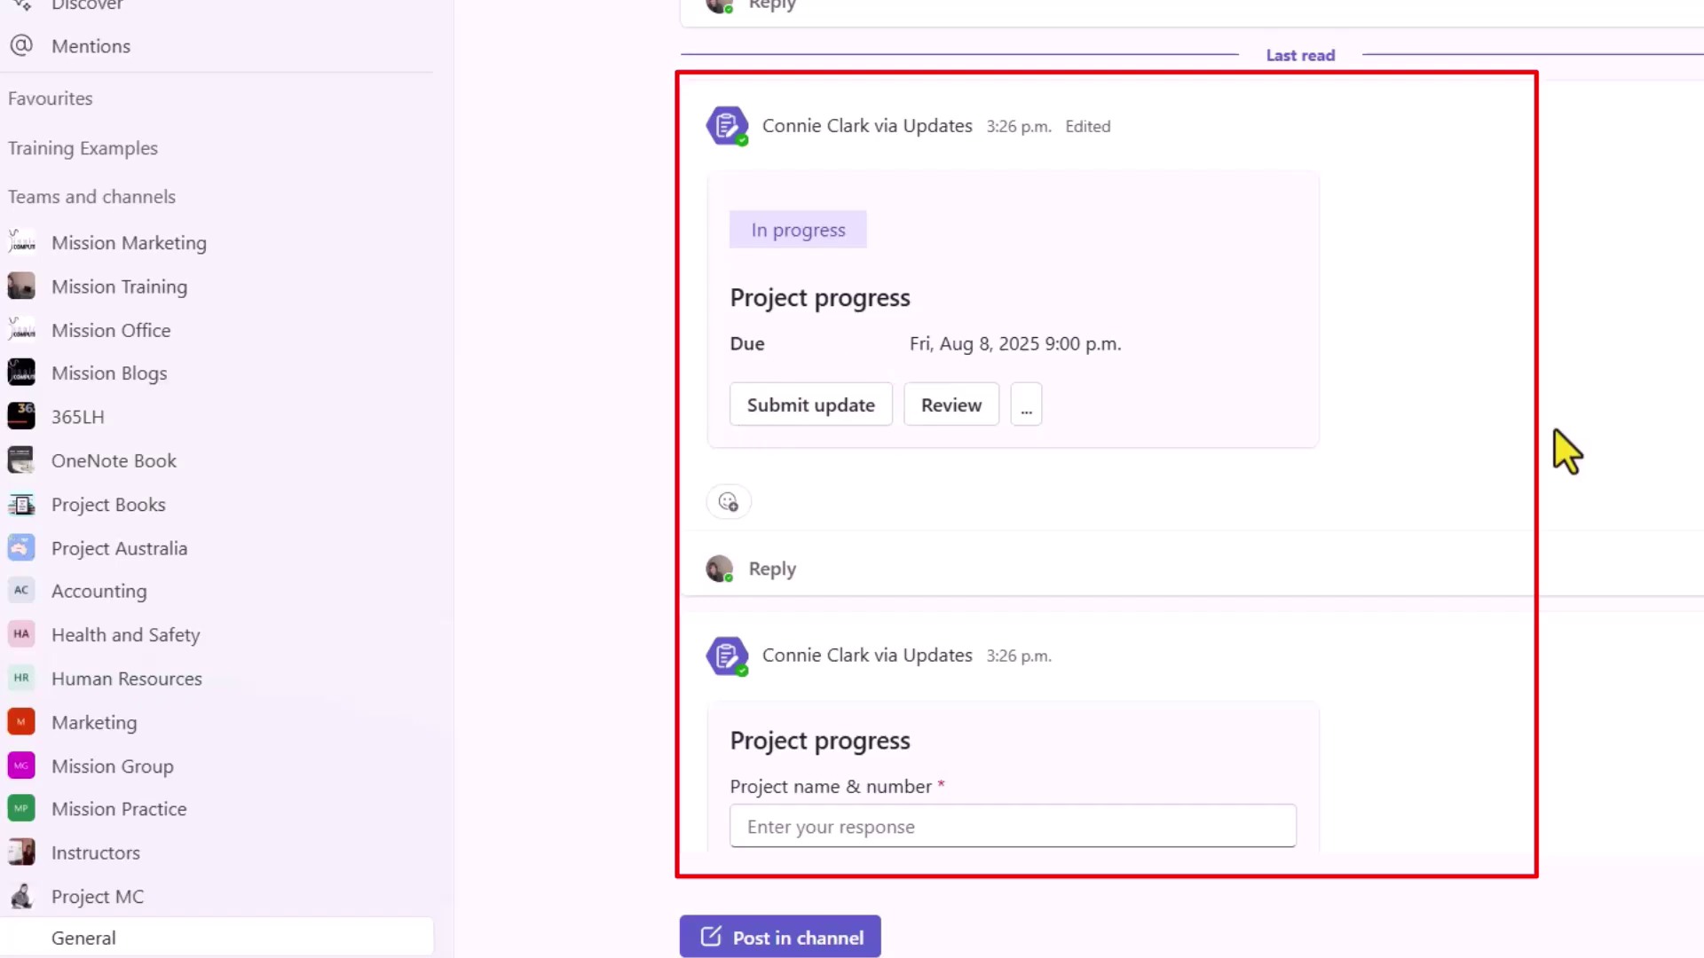
{"action": "scroll", "coordinate": [1567, 449], "scroll_direction": "down", "scroll_amount": 4}
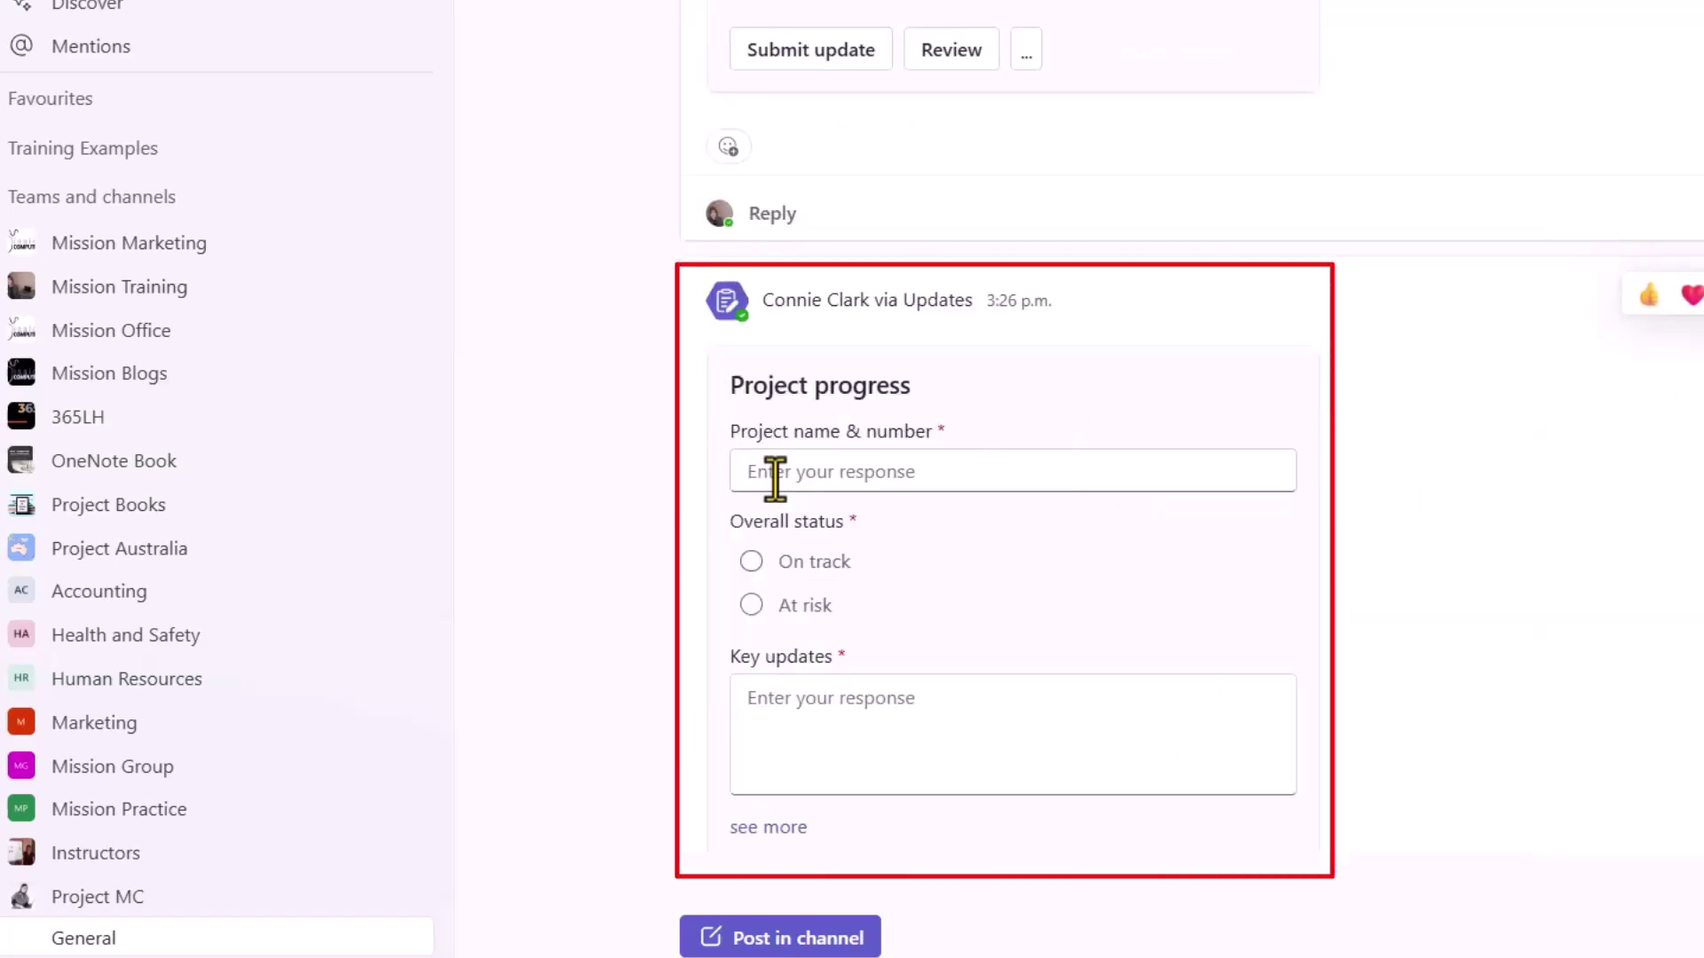
{"action": "scroll", "coordinate": [1384, 329], "scroll_direction": "up", "scroll_amount": 4}
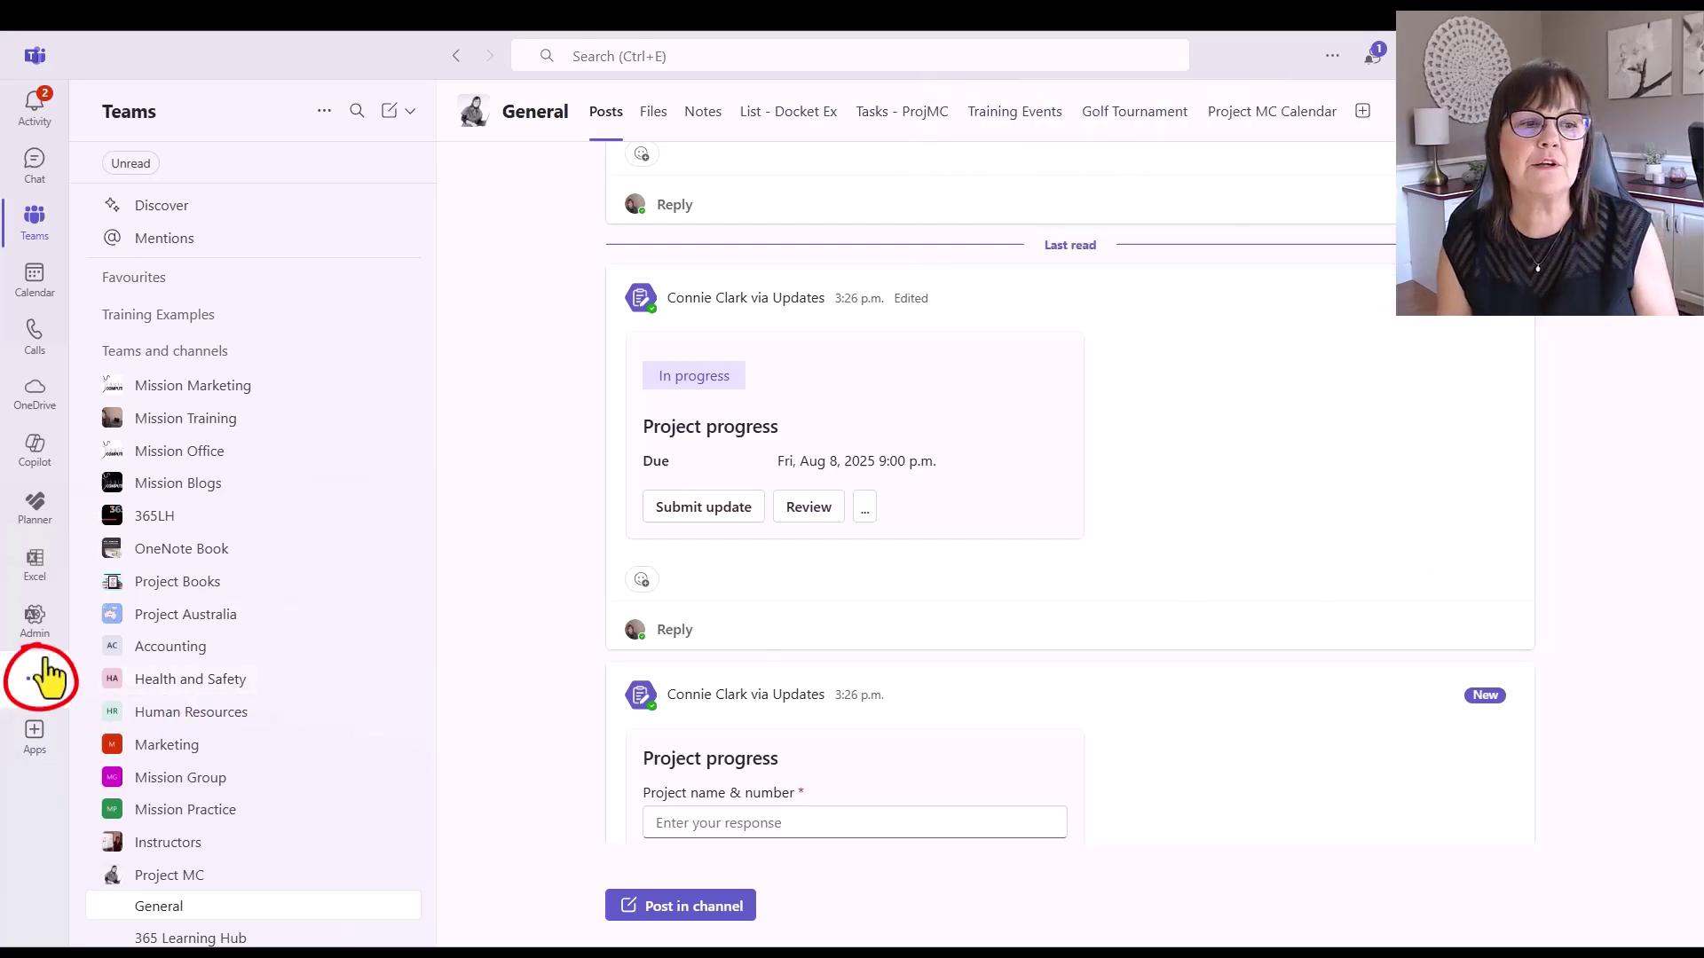
Step: Open the Updates app and examine the Review updates section with its submission statuses
{"action": "left_click", "coordinate": [35, 685]}
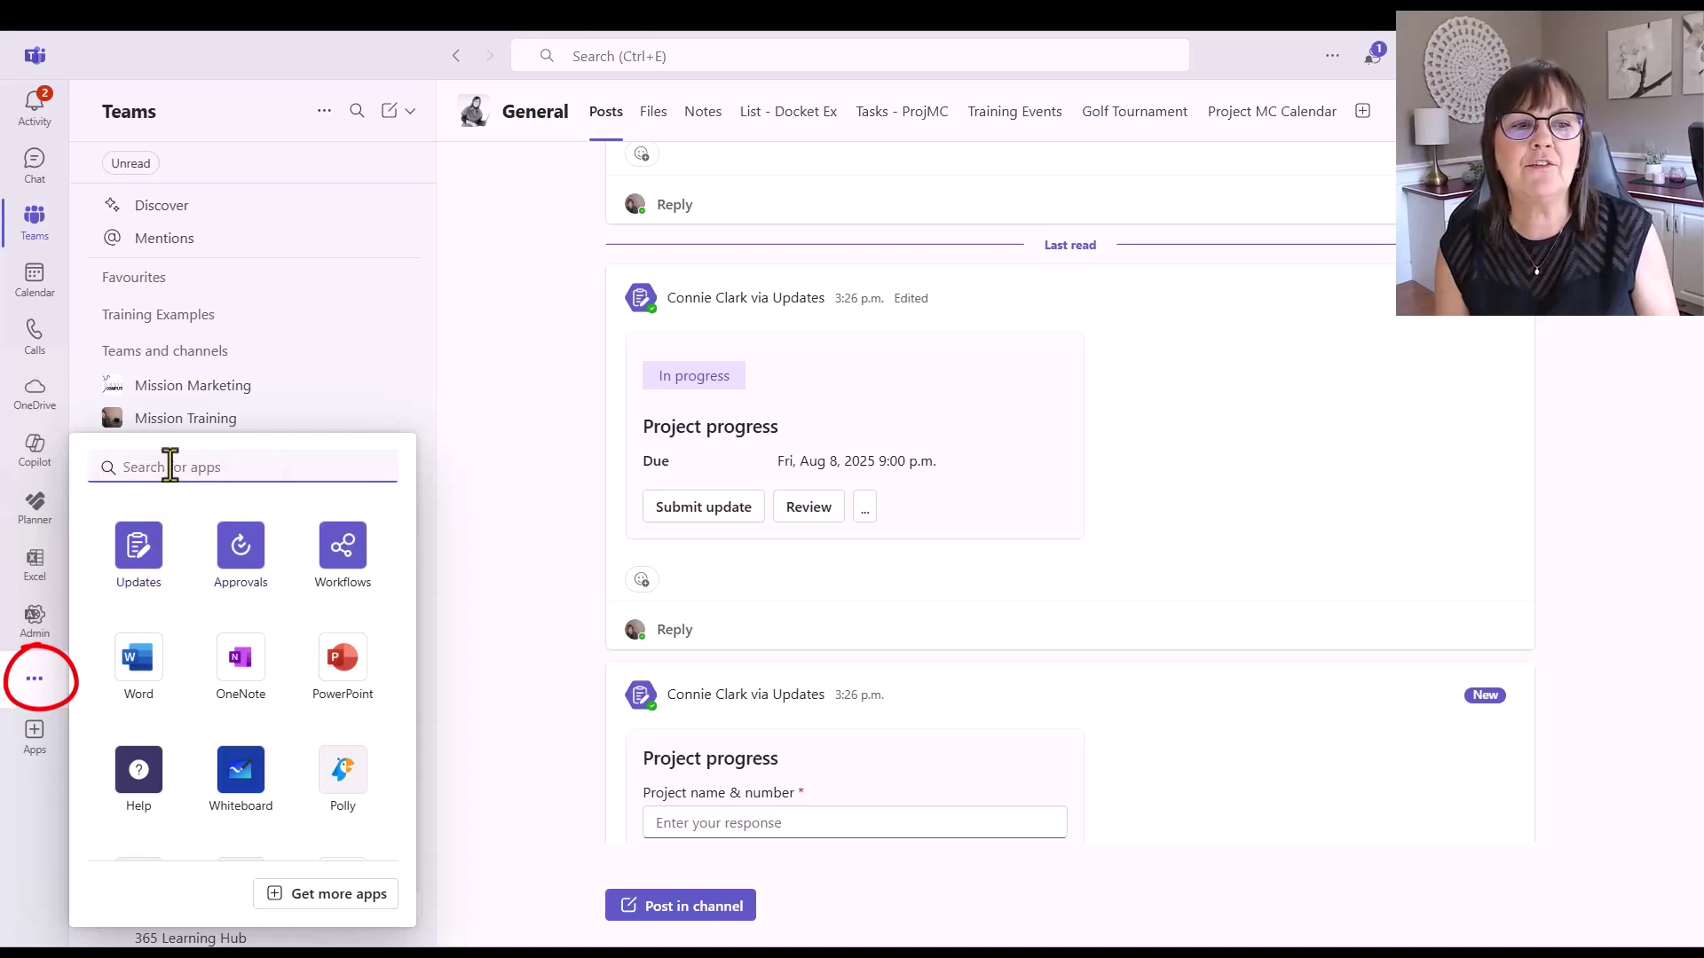
{"action": "left_click", "coordinate": [127, 575]}
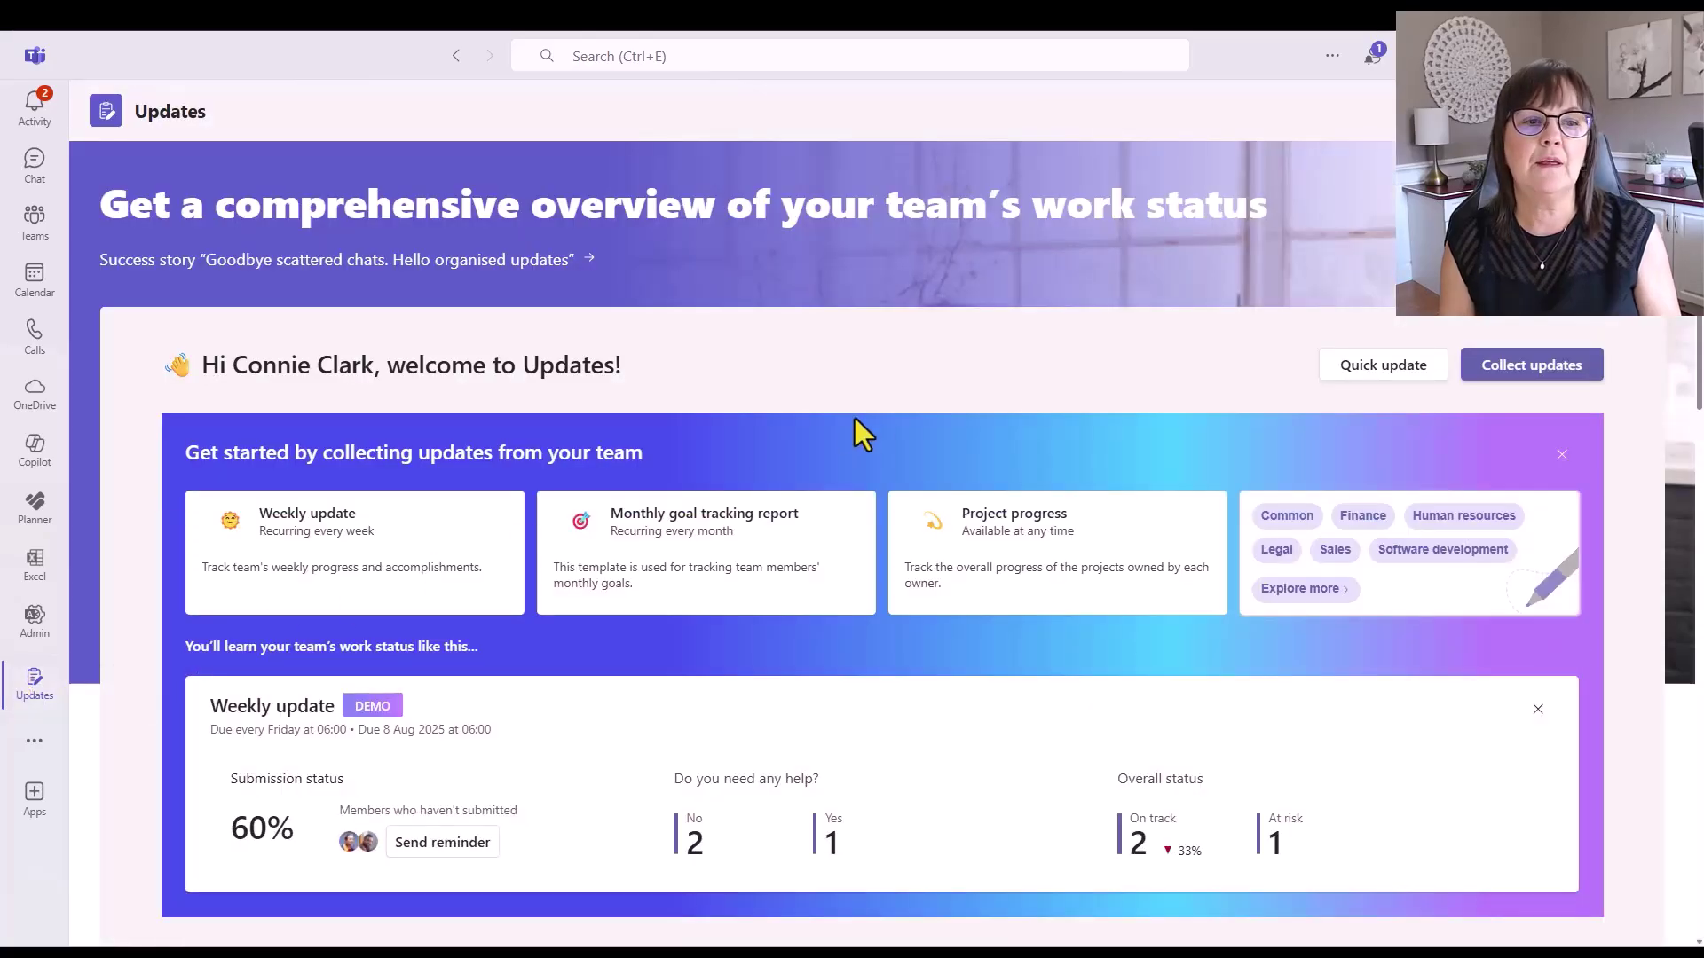
{"action": "scroll", "coordinate": [876, 443], "scroll_direction": "down", "scroll_amount": 2}
{"action": "scroll", "coordinate": [880, 461], "scroll_direction": "down", "scroll_amount": 7}
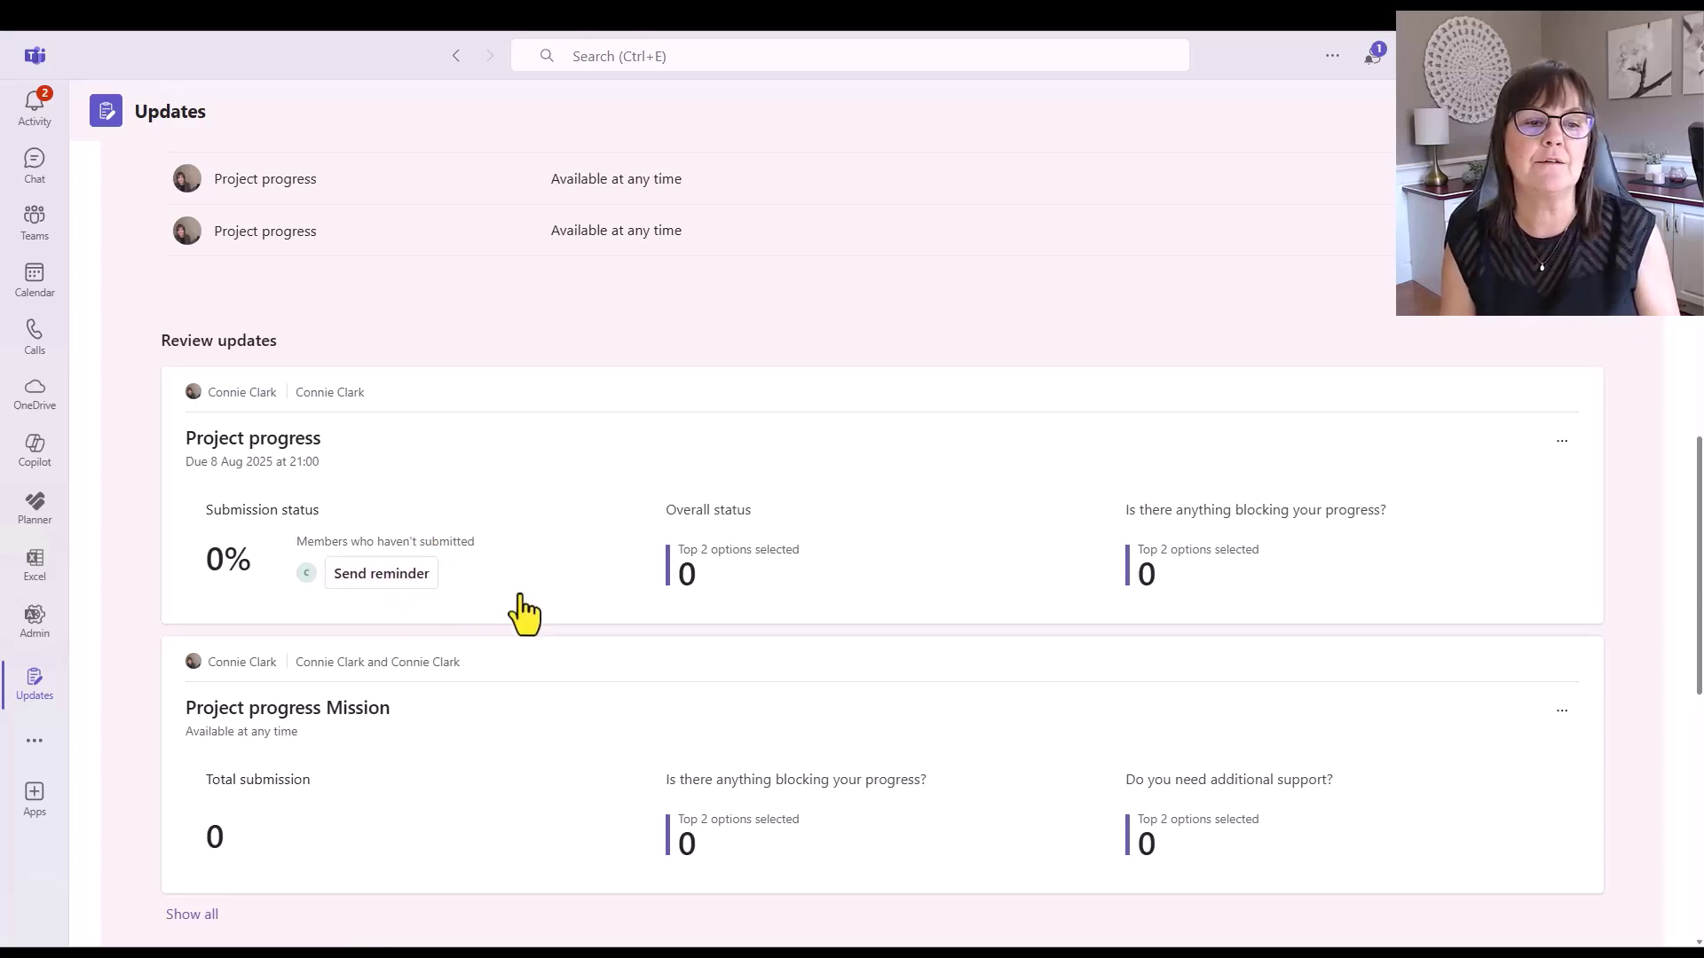
{"action": "scroll", "coordinate": [523, 612], "scroll_direction": "down", "scroll_amount": 5}
{"action": "scroll", "coordinate": [497, 391], "scroll_direction": "up", "scroll_amount": 1}
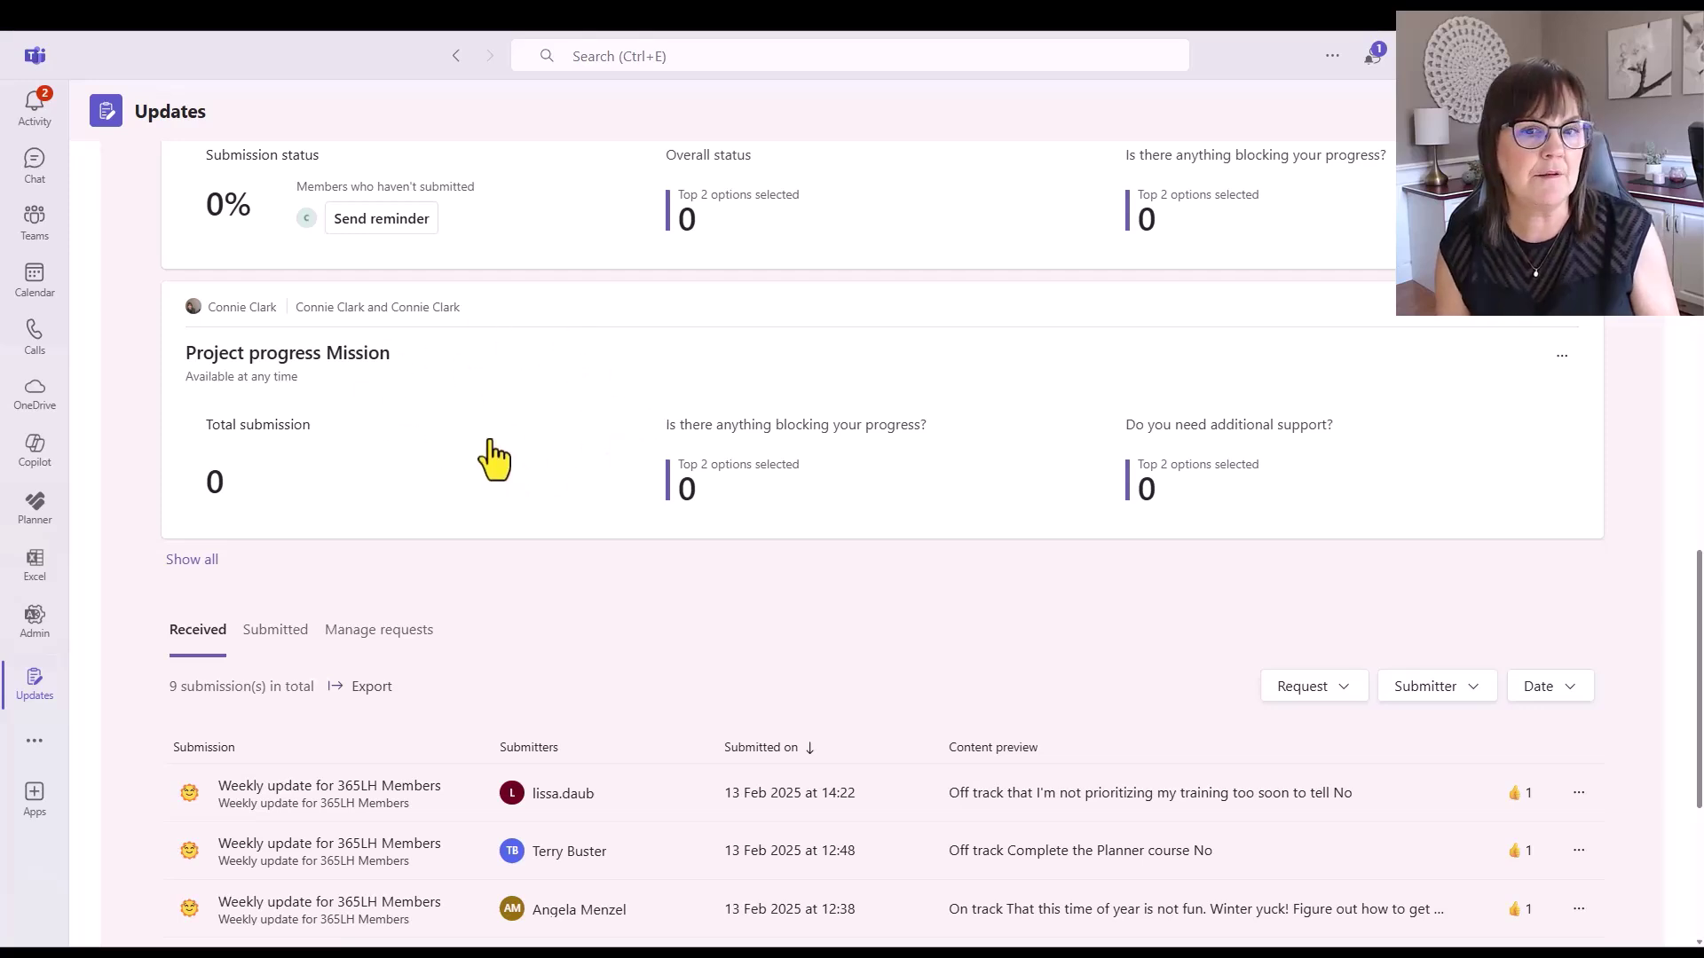
Step: Show the list of managed update requests and open the most recent Project progress request
{"action": "left_click", "coordinate": [379, 629]}
{"action": "scroll", "coordinate": [464, 497], "scroll_direction": "down", "scroll_amount": 1}
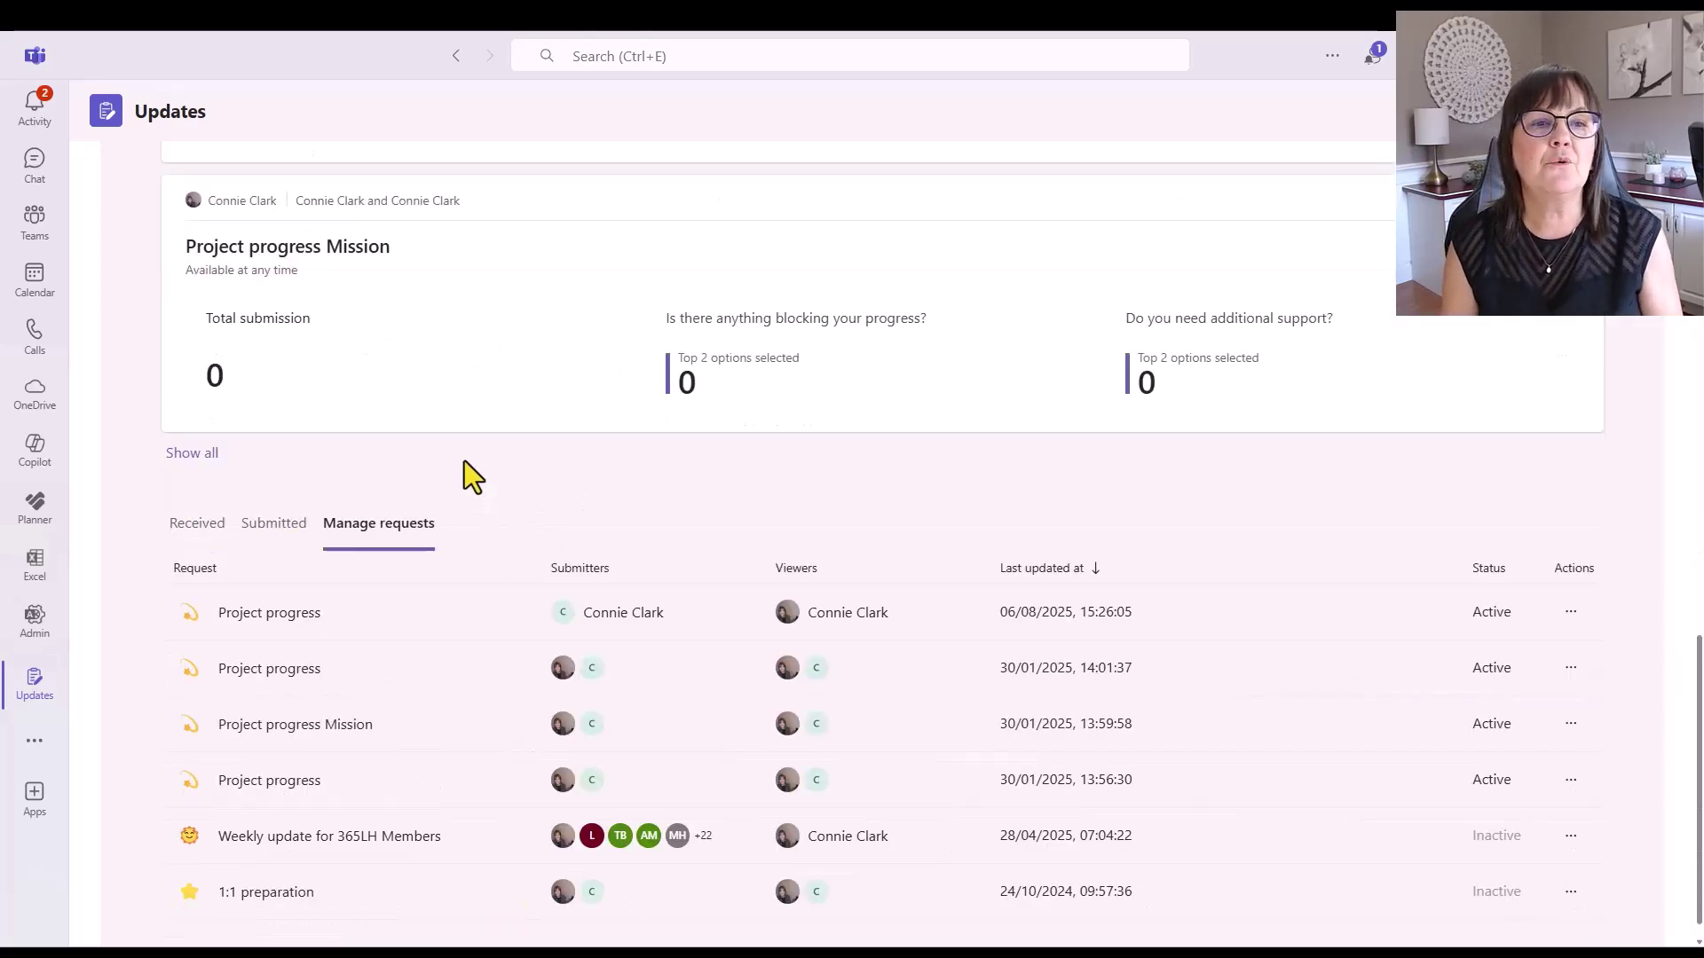
{"action": "left_click", "coordinate": [485, 621]}
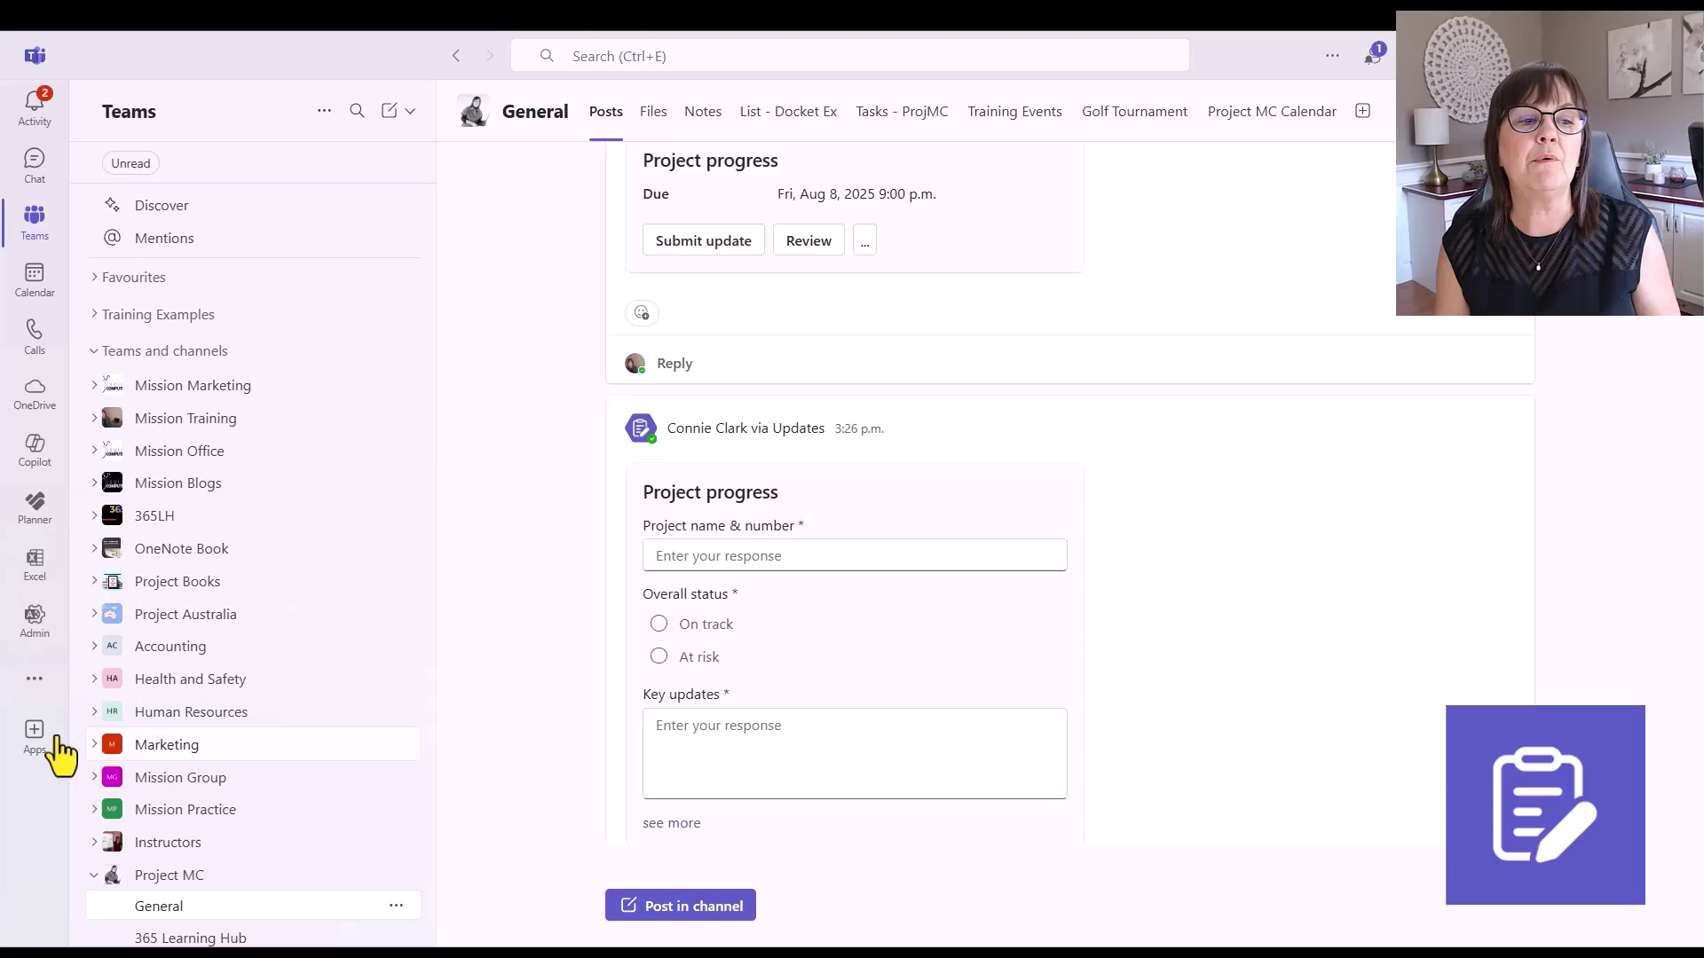
Step: Locate the Updates app in the list of additional apps and dismiss the list
{"action": "left_click", "coordinate": [36, 680]}
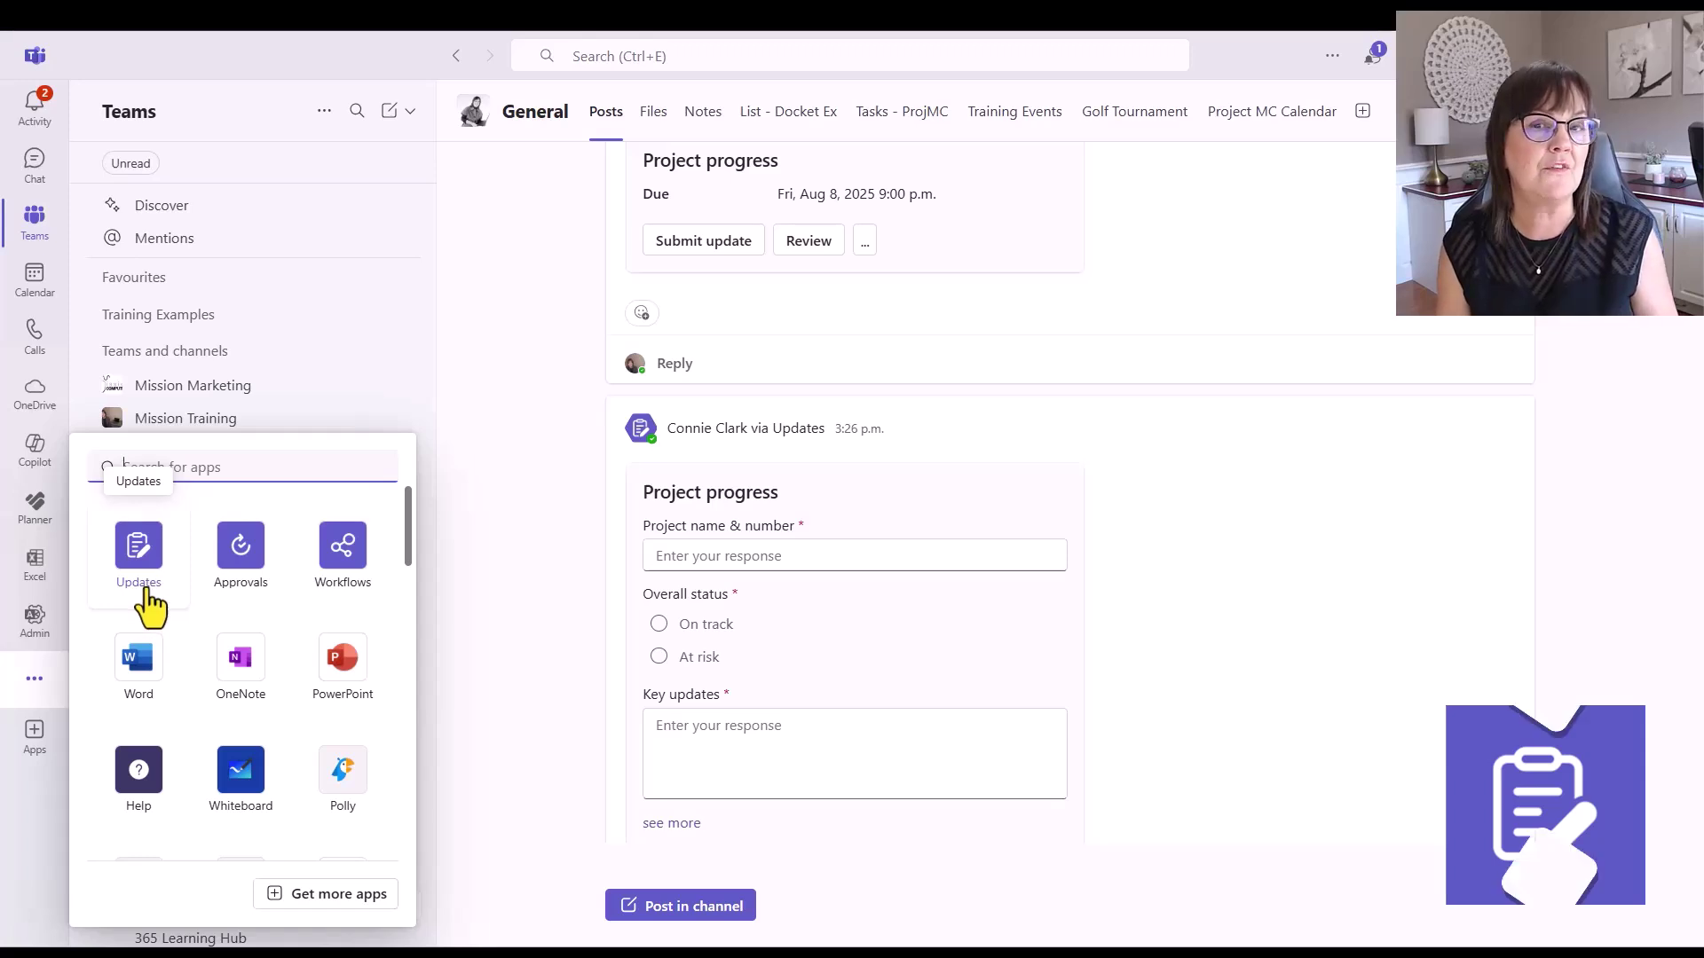
{"action": "left_click", "coordinate": [561, 537]}
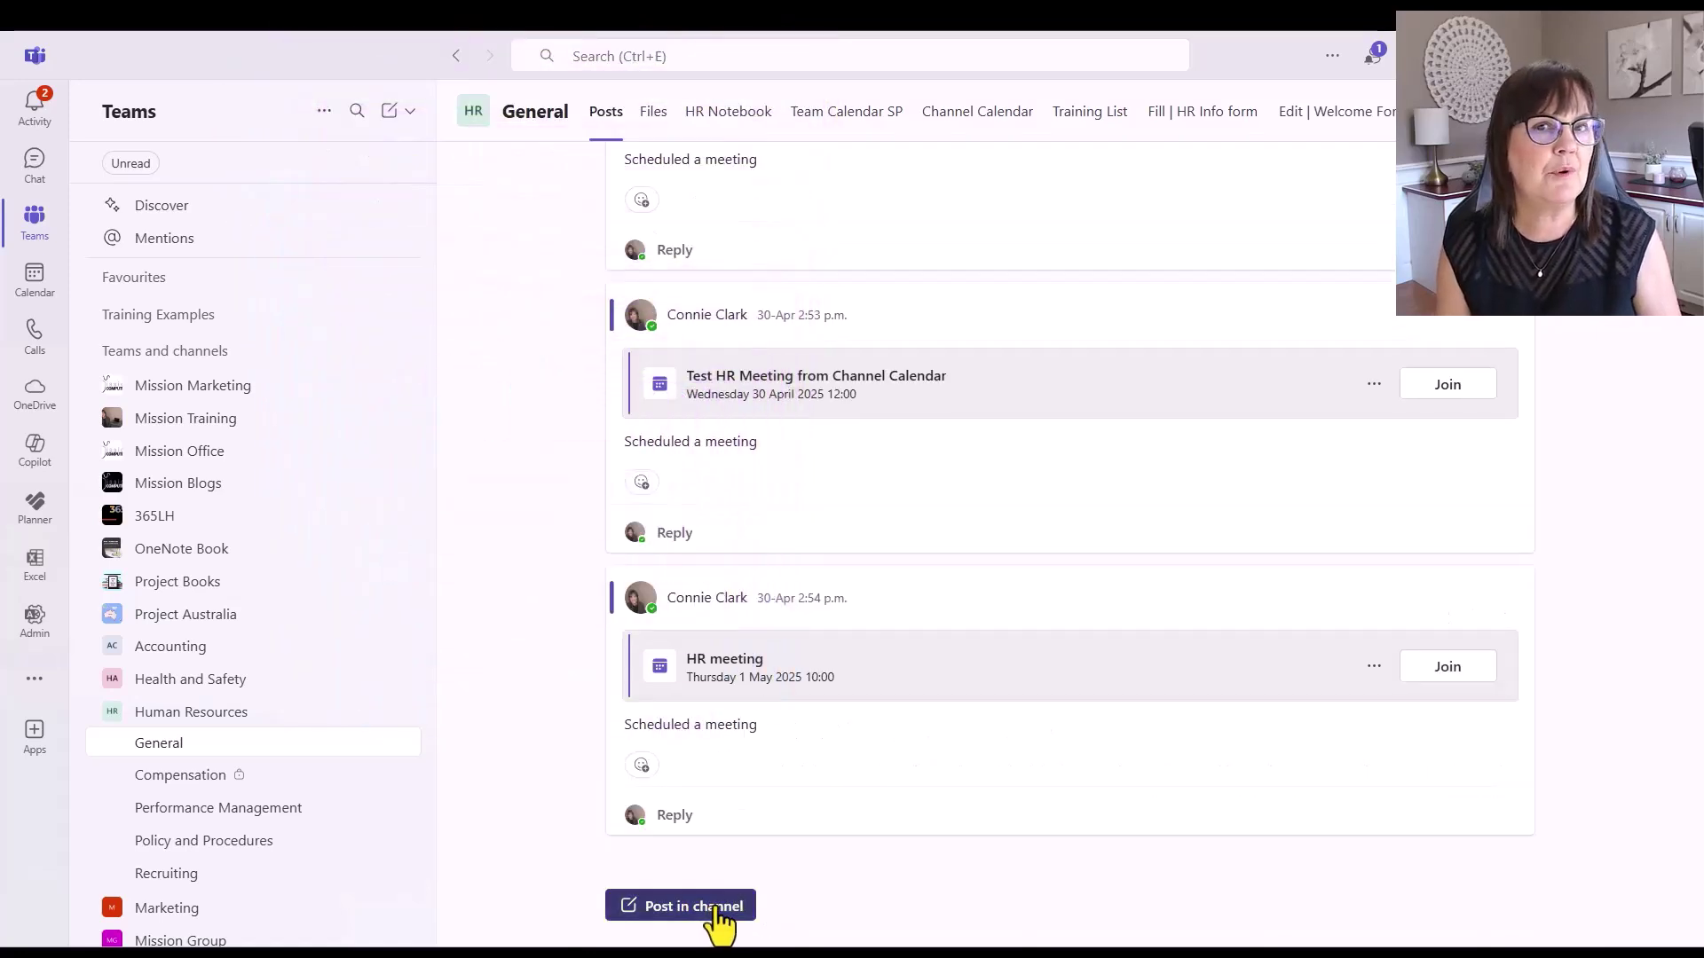
Step: Start a new post in the Human Resources General channel and open the Approvals app from it
{"action": "left_click", "coordinate": [710, 910]}
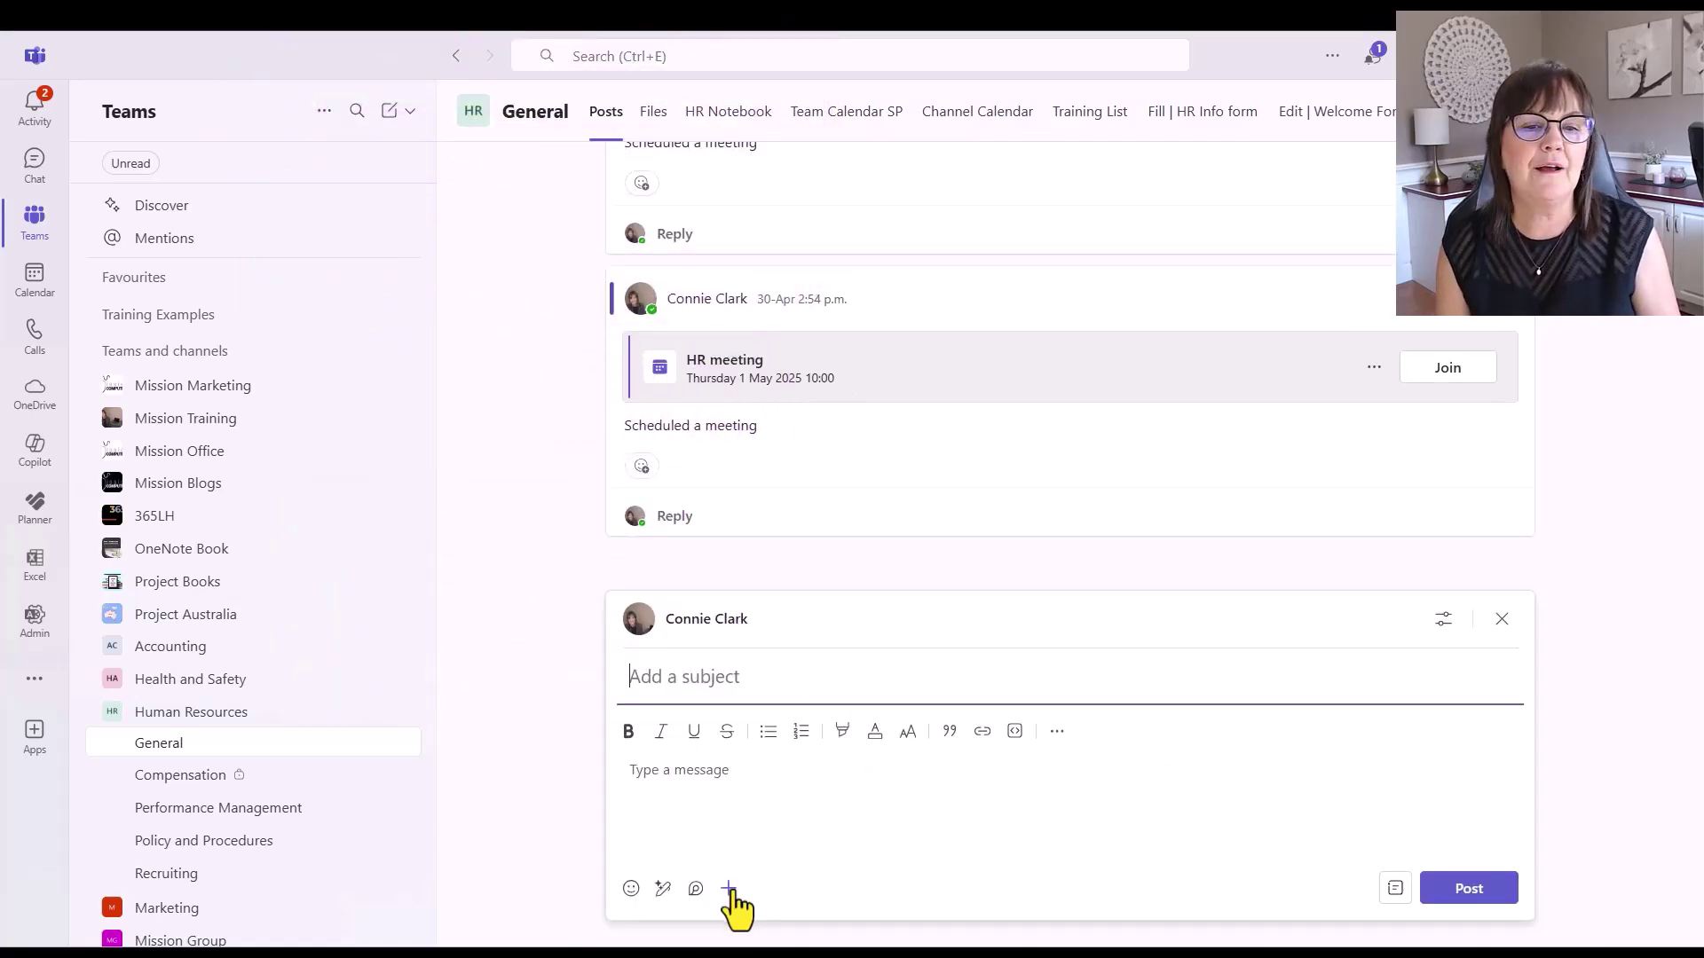
{"action": "left_click", "coordinate": [730, 888]}
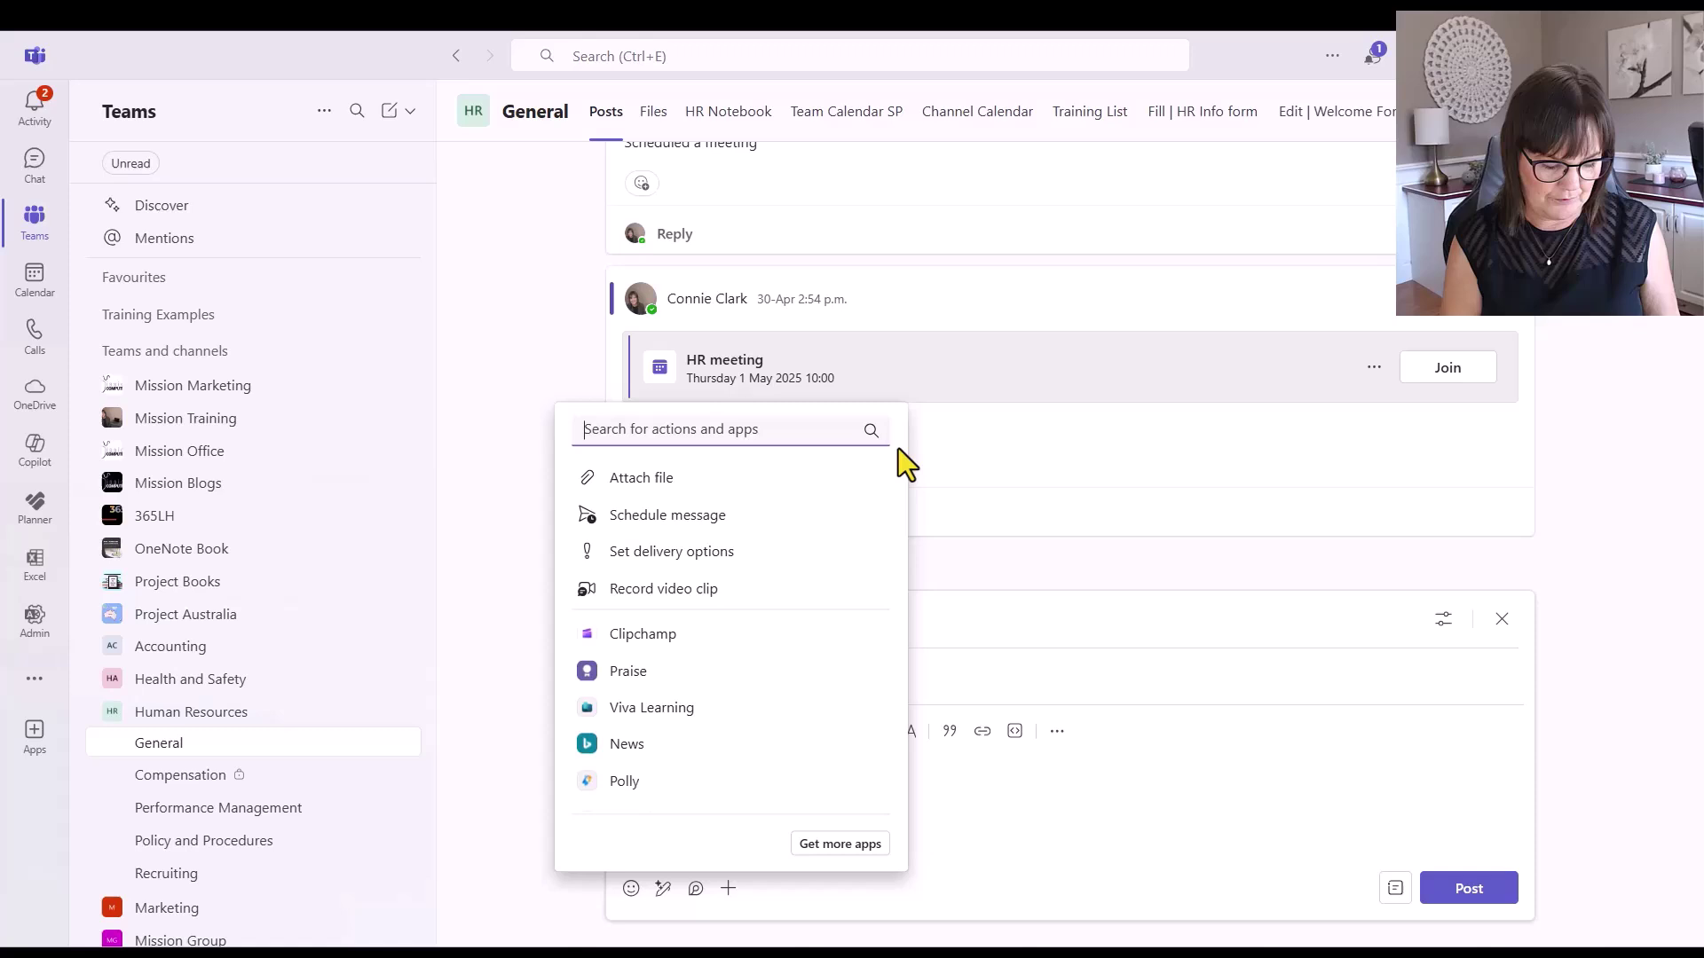
{"action": "type", "text": "approv"}
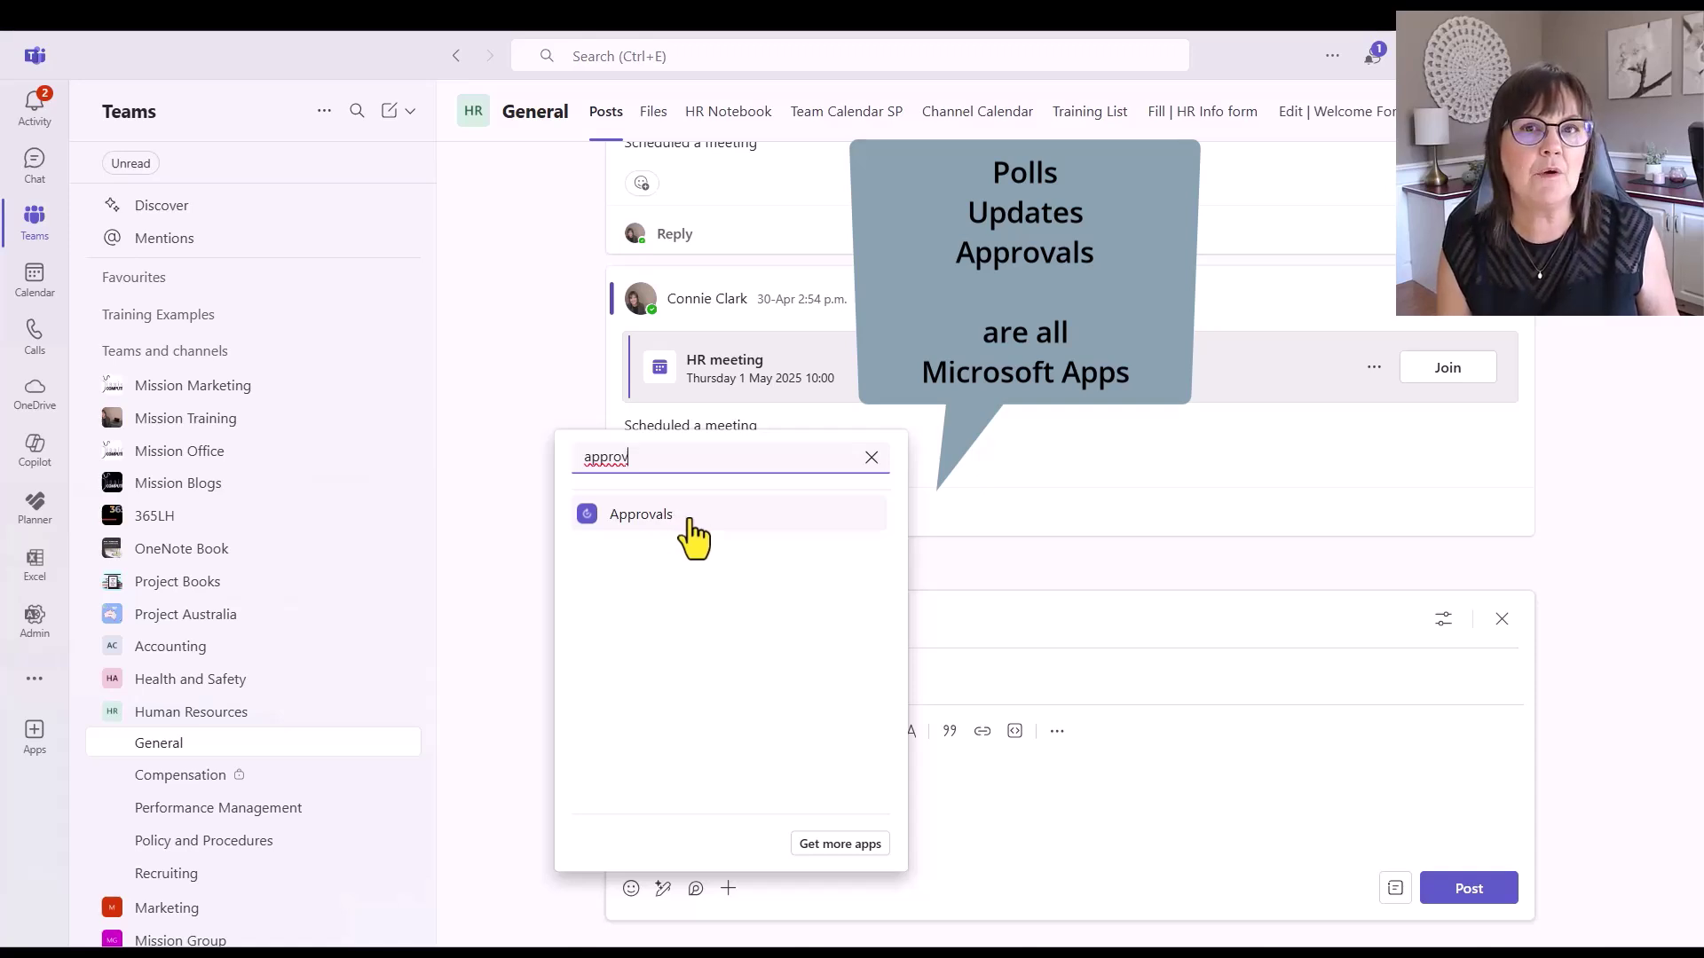
{"action": "left_click", "coordinate": [632, 517]}
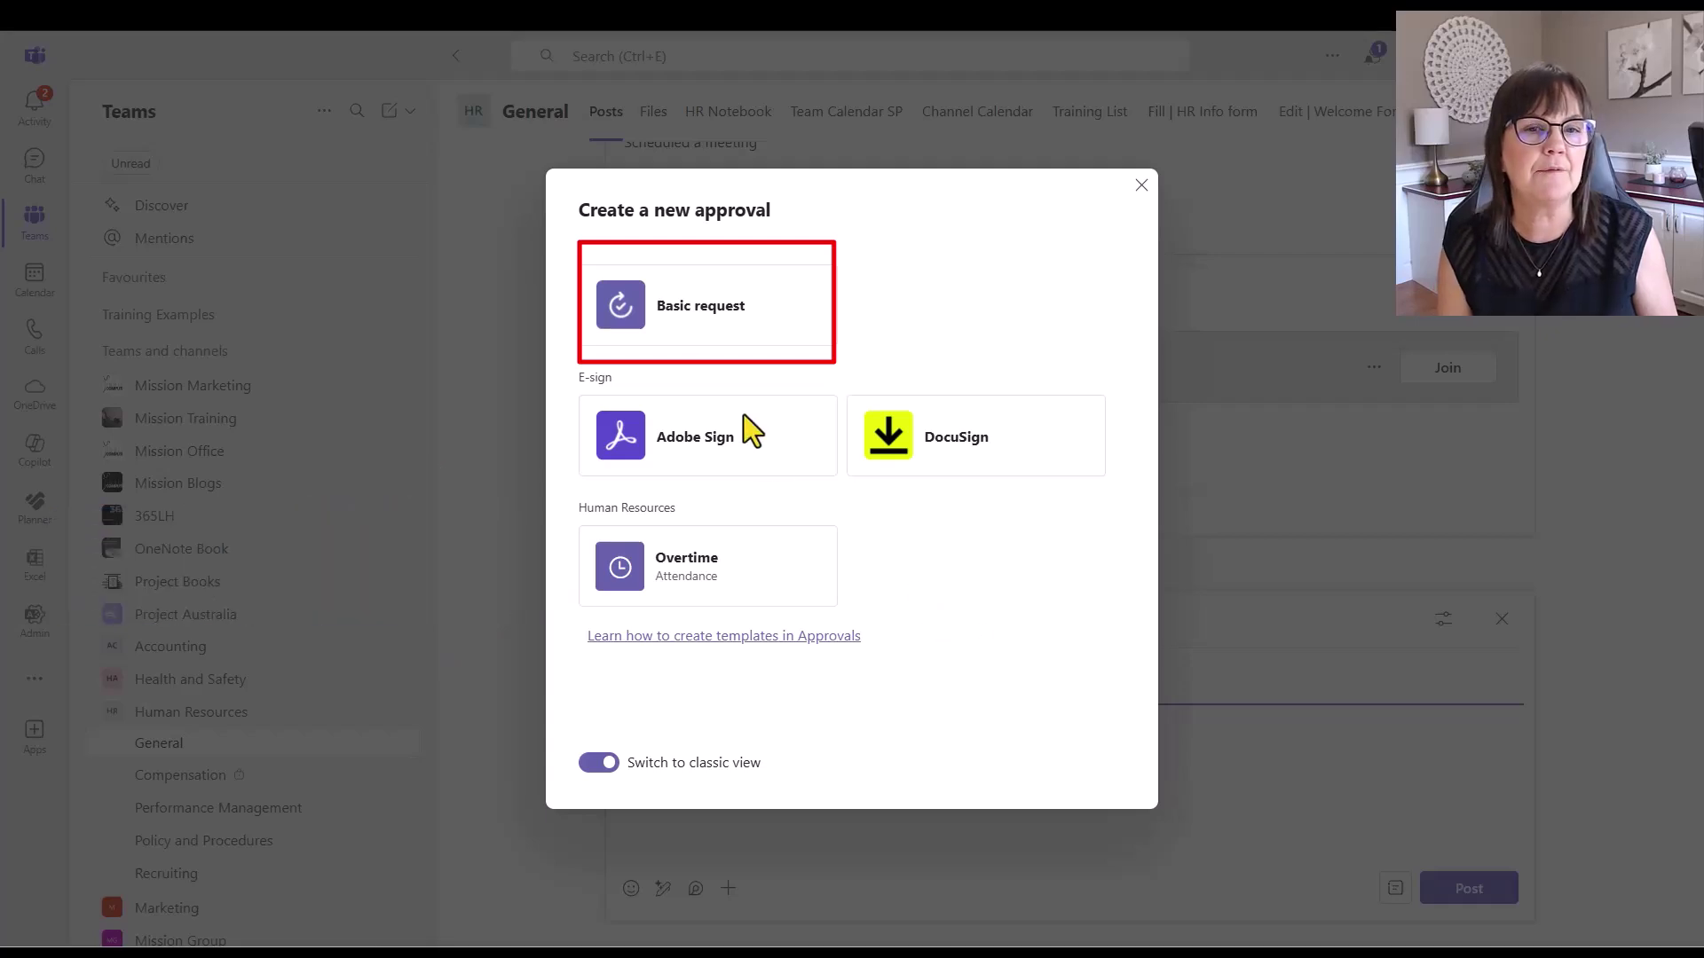
Step: Start a basic approval request named "Expense Report Approval"
{"action": "left_click", "coordinate": [717, 312]}
{"action": "left_click", "coordinate": [927, 317]}
{"action": "type", "text": "Expense Report Approval"}
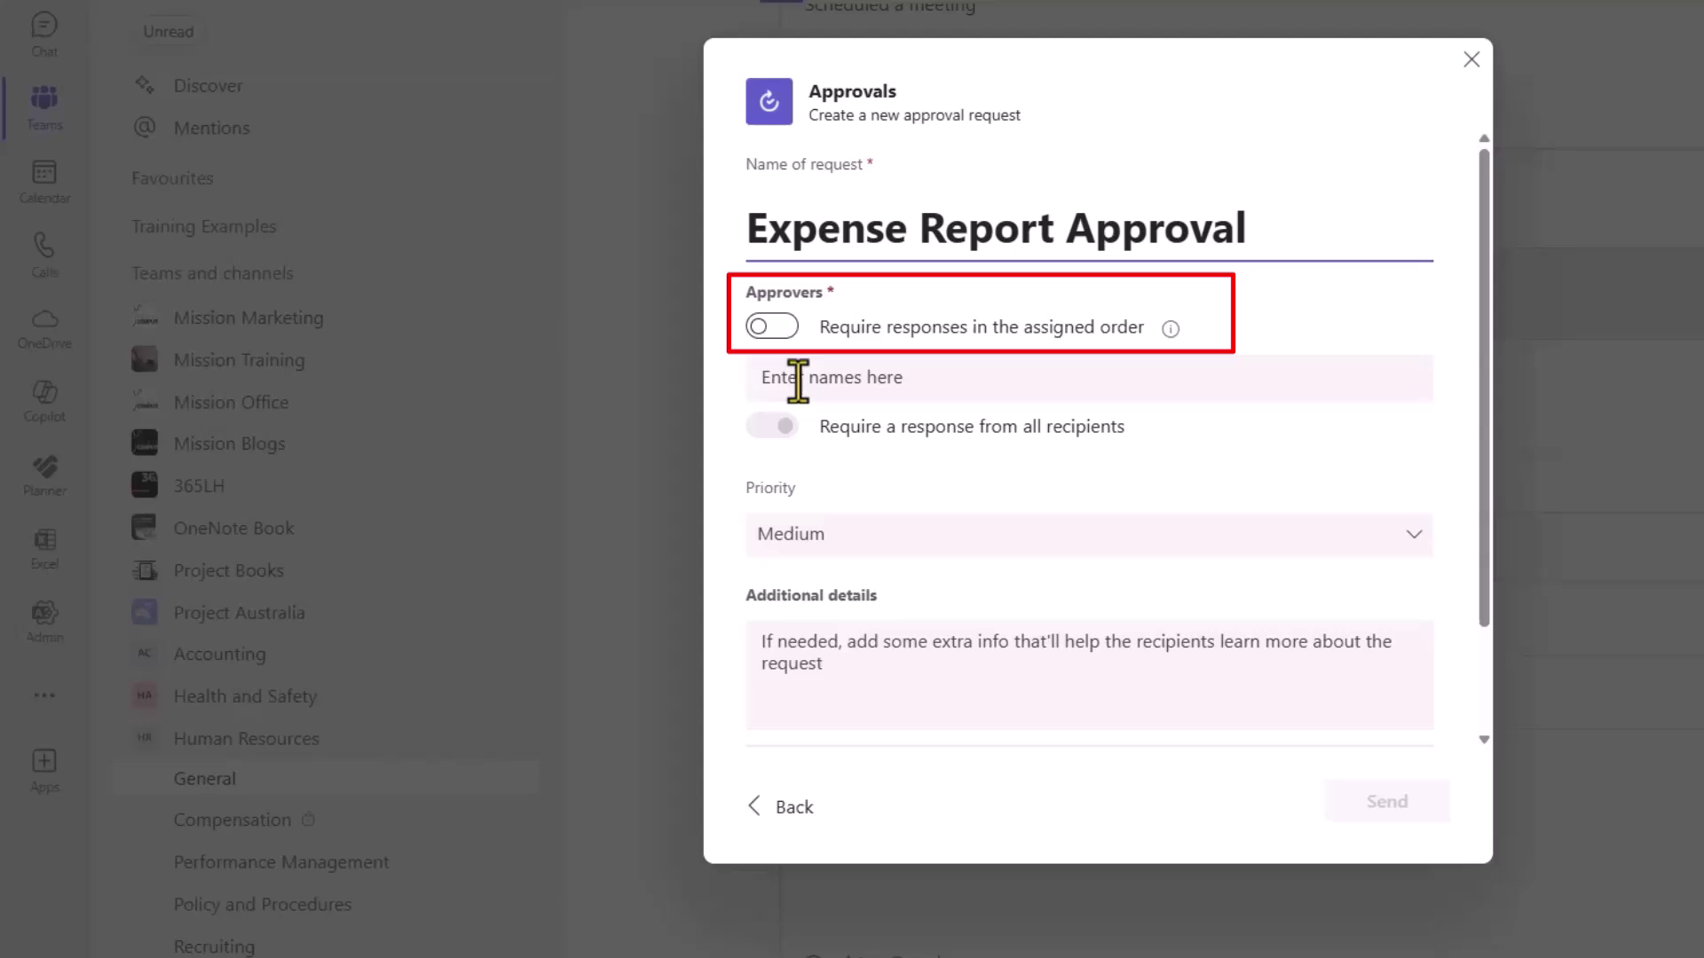
Step: Find the Mission Computers info account by entering "info" and add it as the request's approver
{"action": "left_click", "coordinate": [798, 377]}
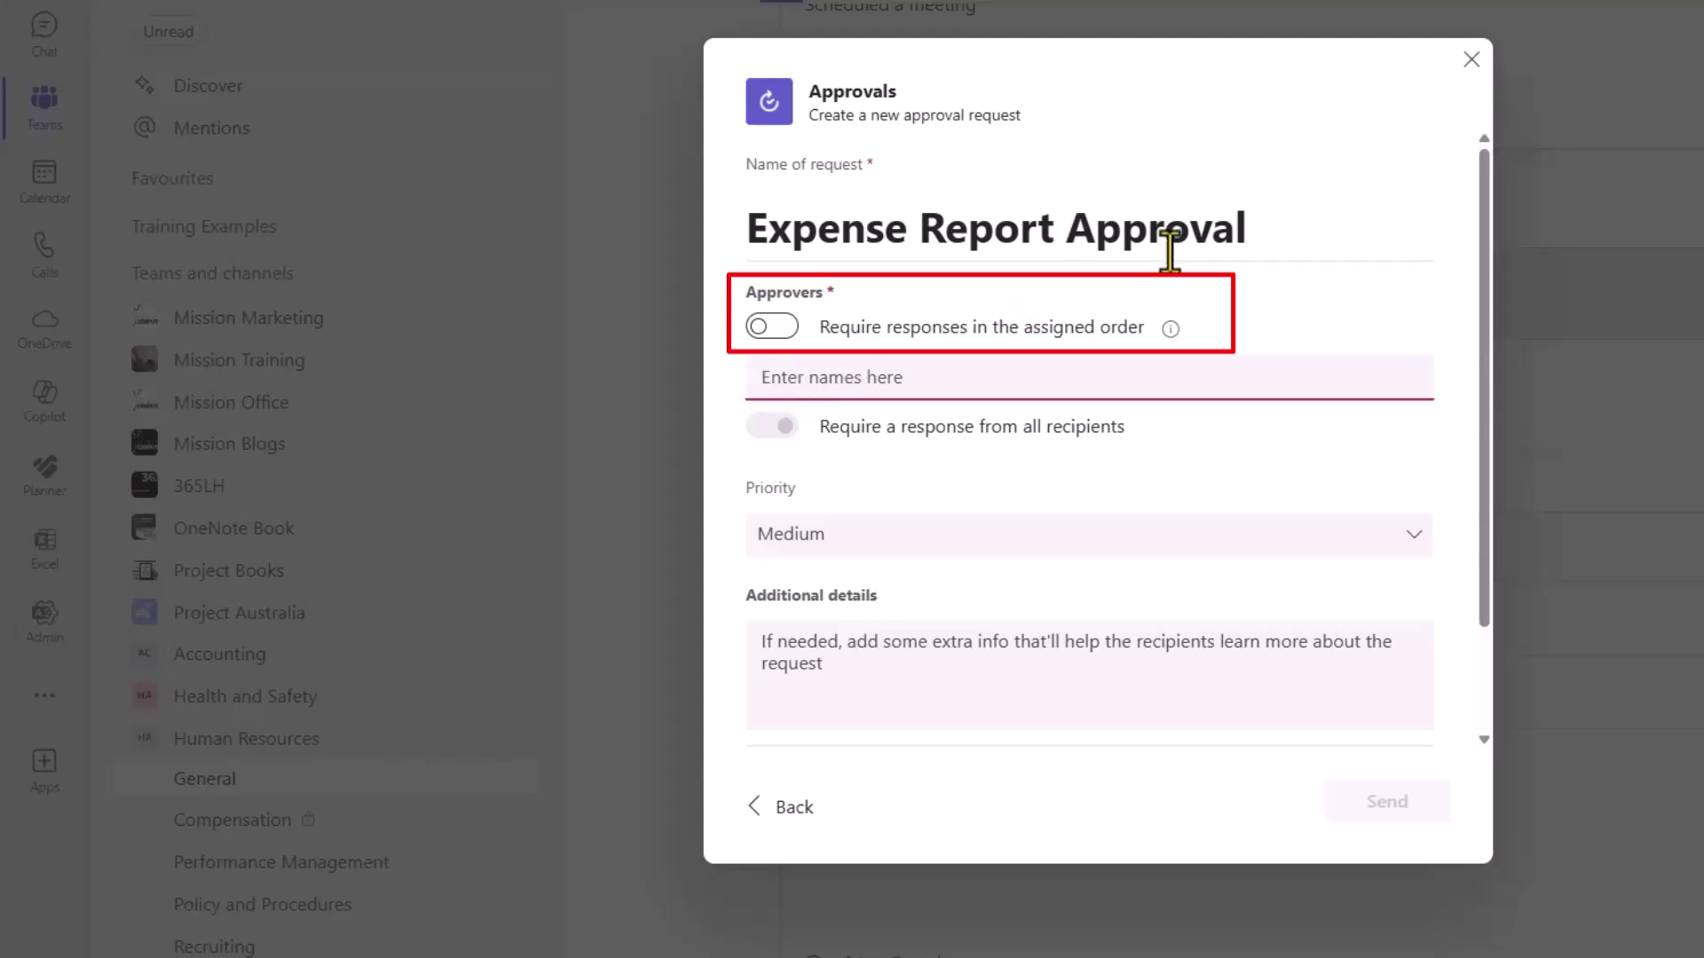
{"action": "type", "text": "info"}
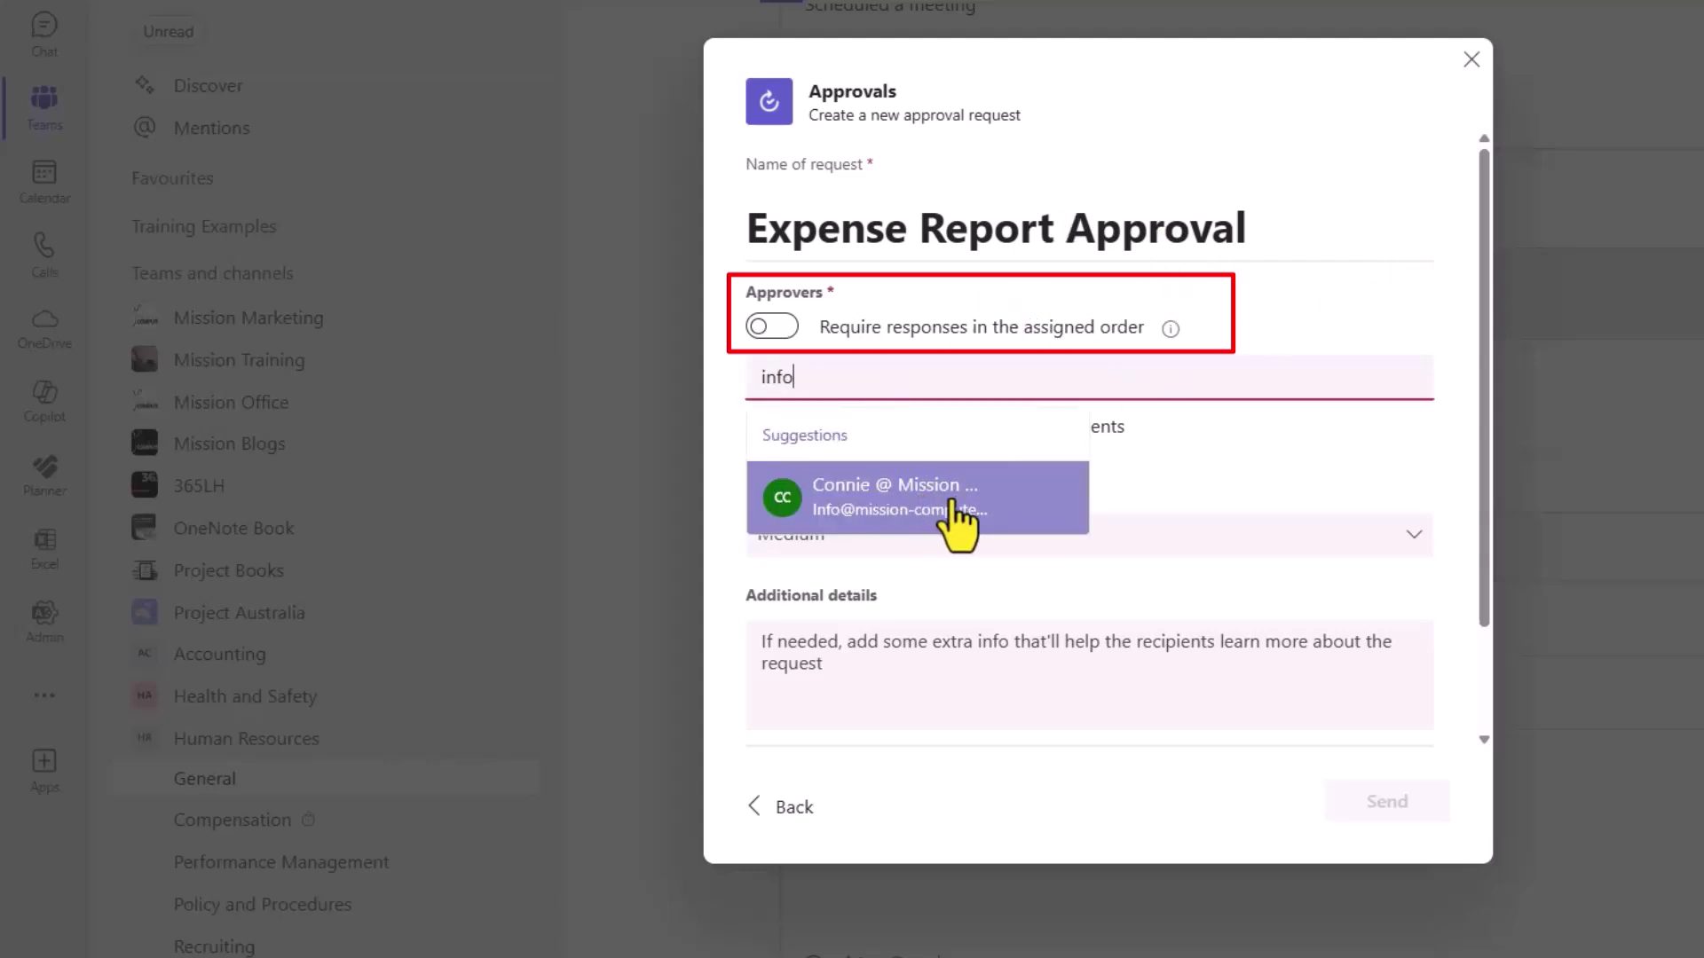
{"action": "left_click", "coordinate": [946, 495]}
Step: Set the request's priority to Important and enter "Extra info here" as the additional details
{"action": "scroll", "coordinate": [976, 424], "scroll_direction": "down", "scroll_amount": 1}
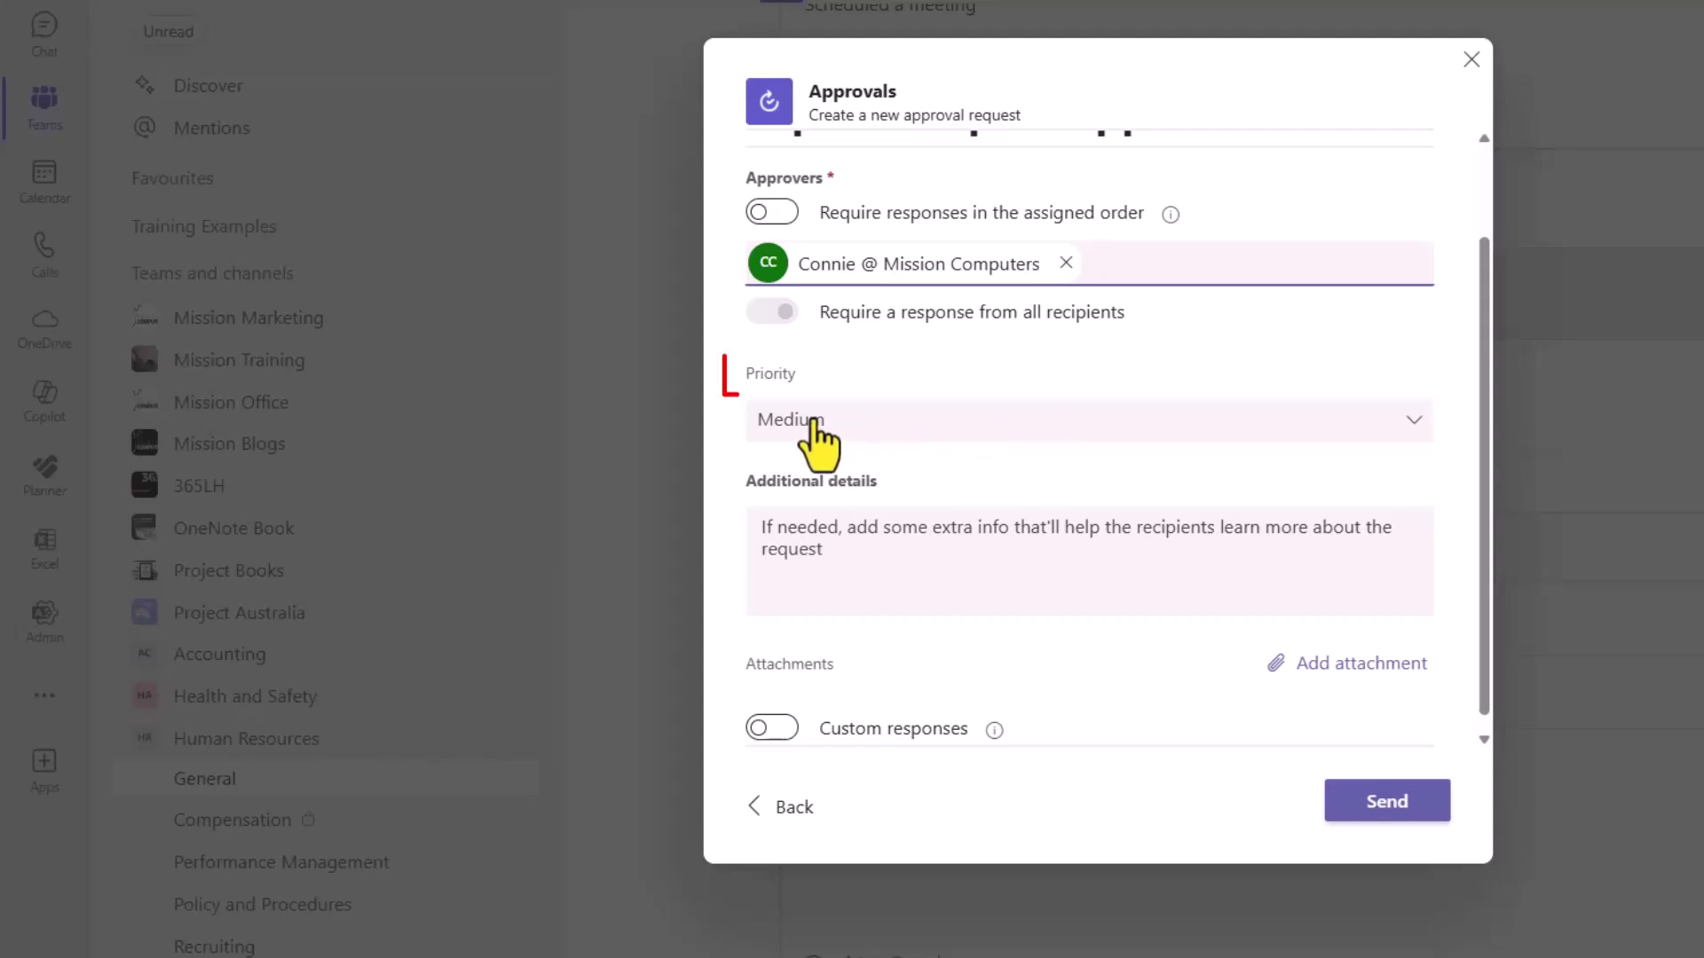
{"action": "left_click", "coordinate": [1374, 417]}
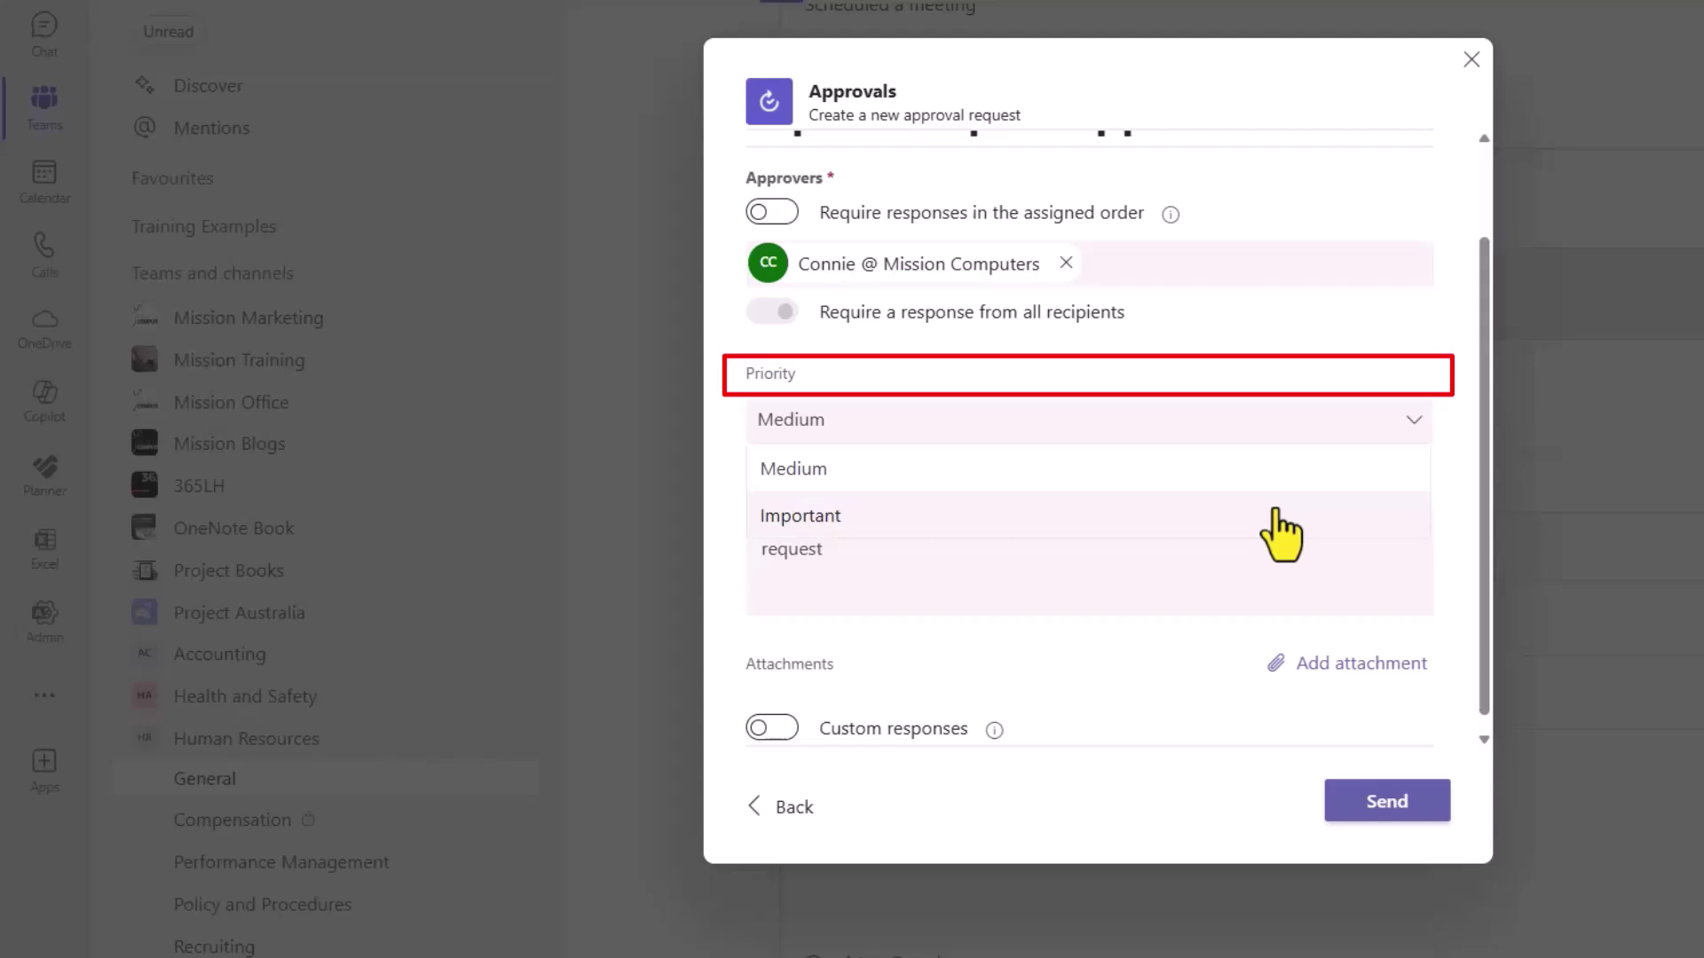
{"action": "left_click", "coordinate": [1278, 530]}
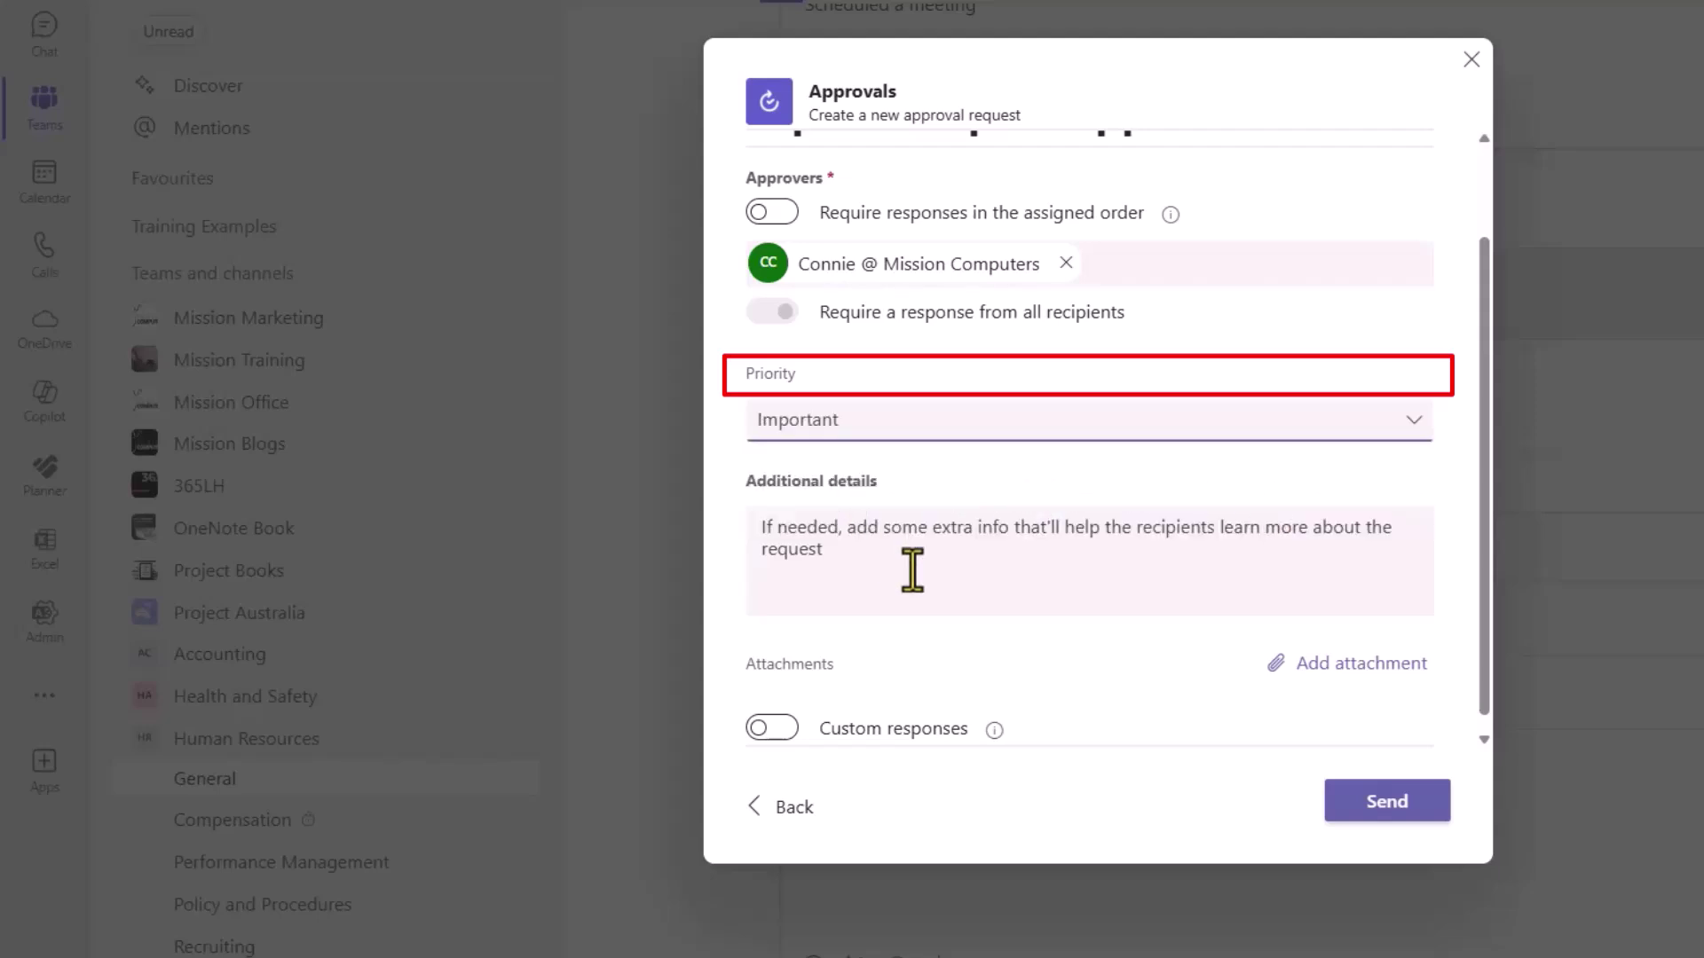
{"action": "left_click", "coordinate": [852, 532]}
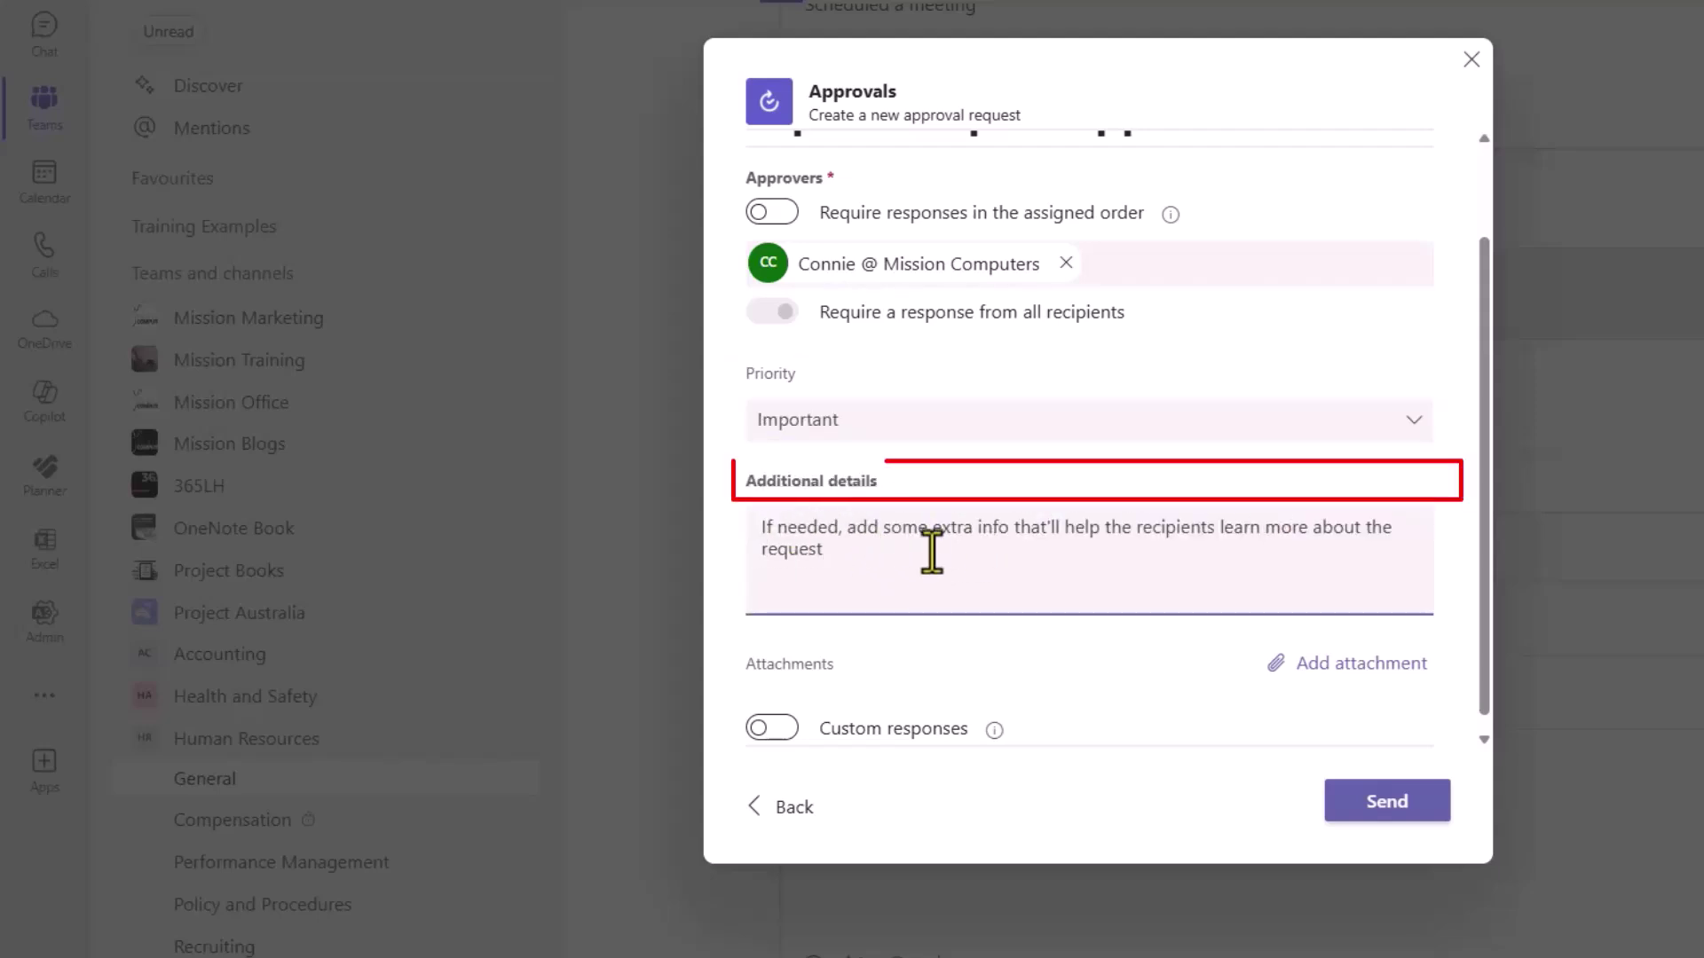
{"action": "type", "text": "Extra info here"}
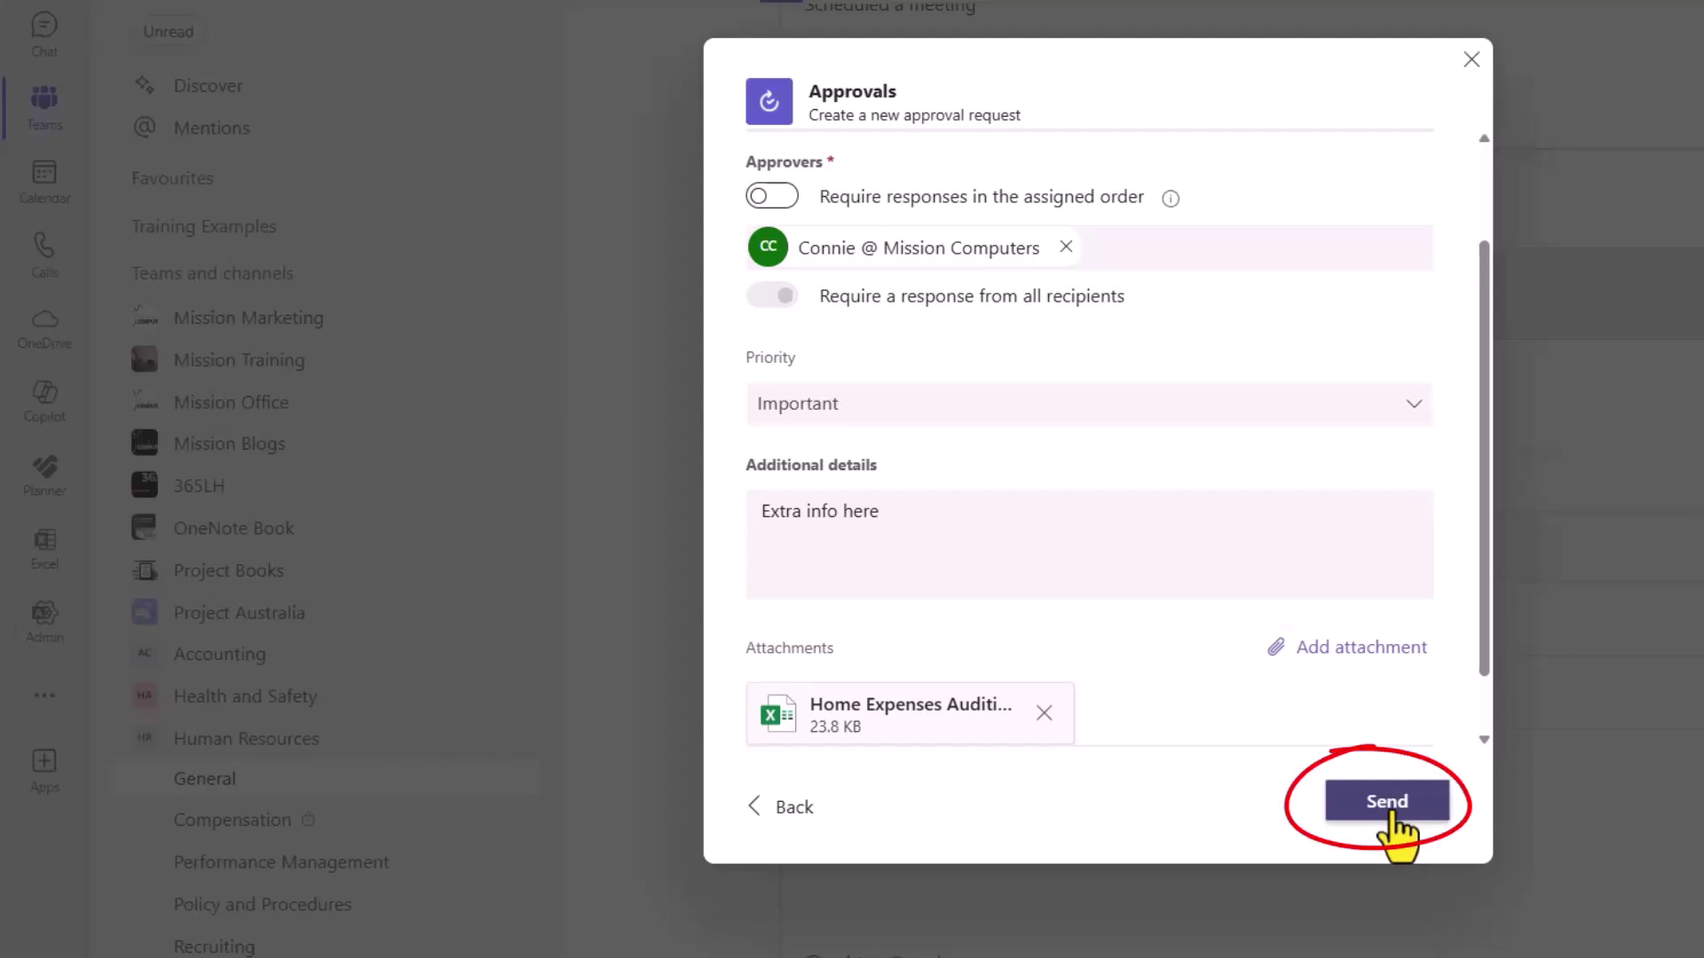
Step: Send the expense report approval request and agree to add Approvals to the channel conversation
{"action": "left_click", "coordinate": [1391, 816]}
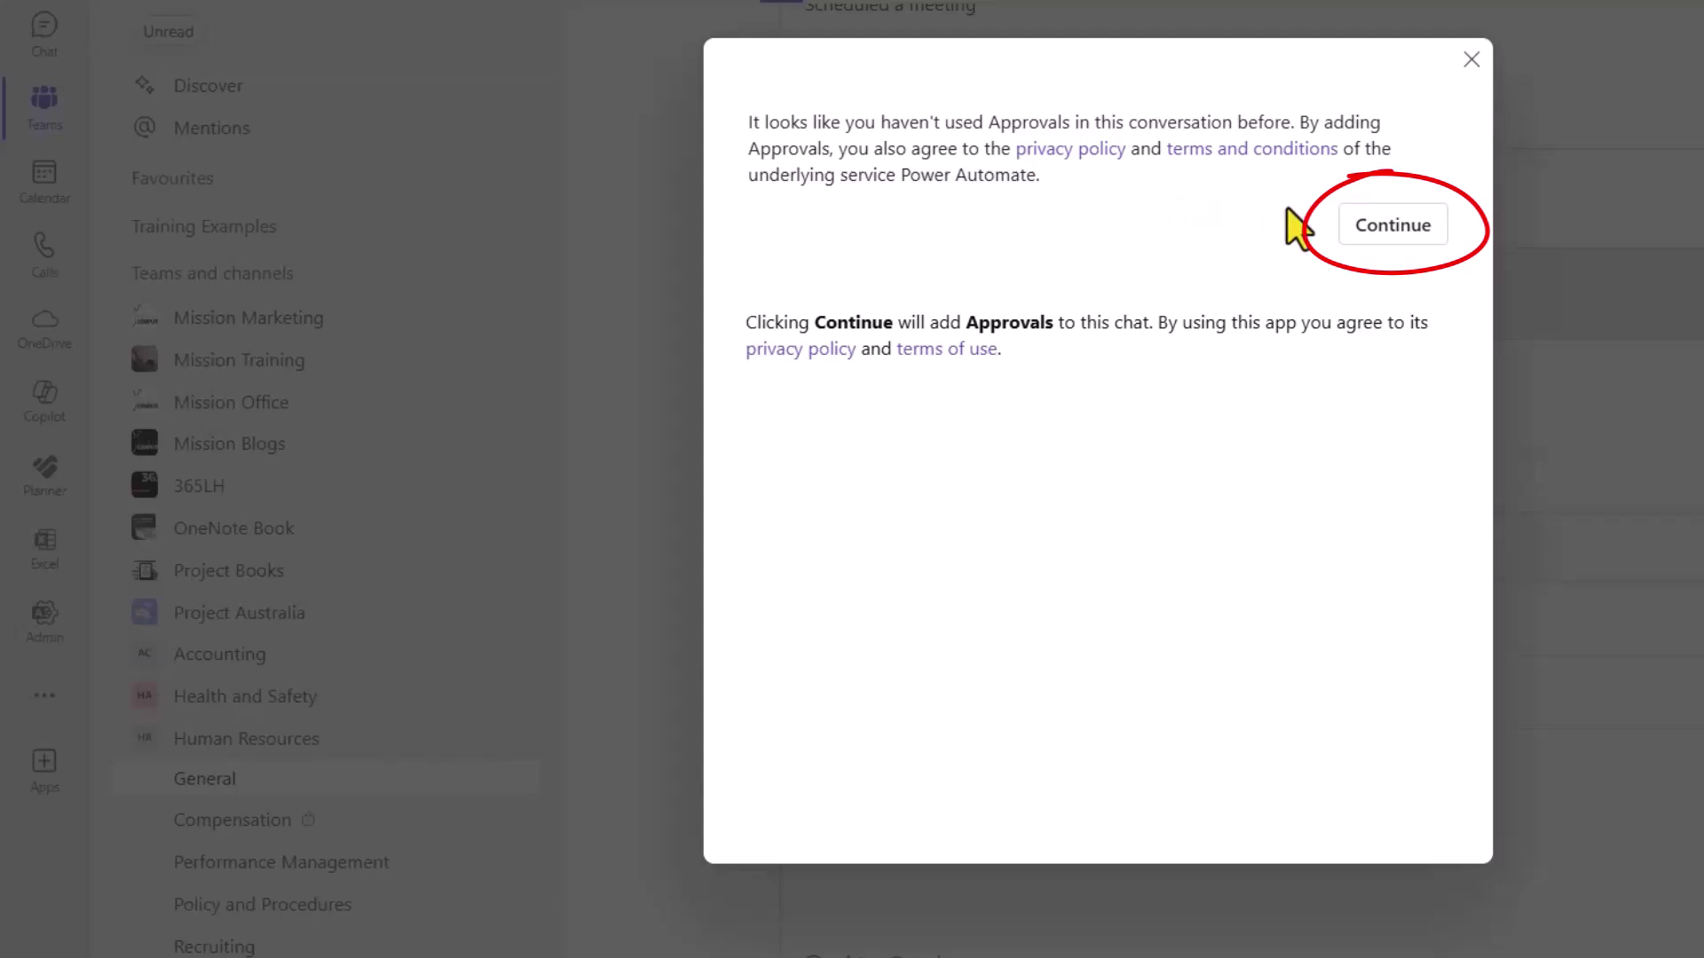
{"action": "left_click", "coordinate": [1398, 227]}
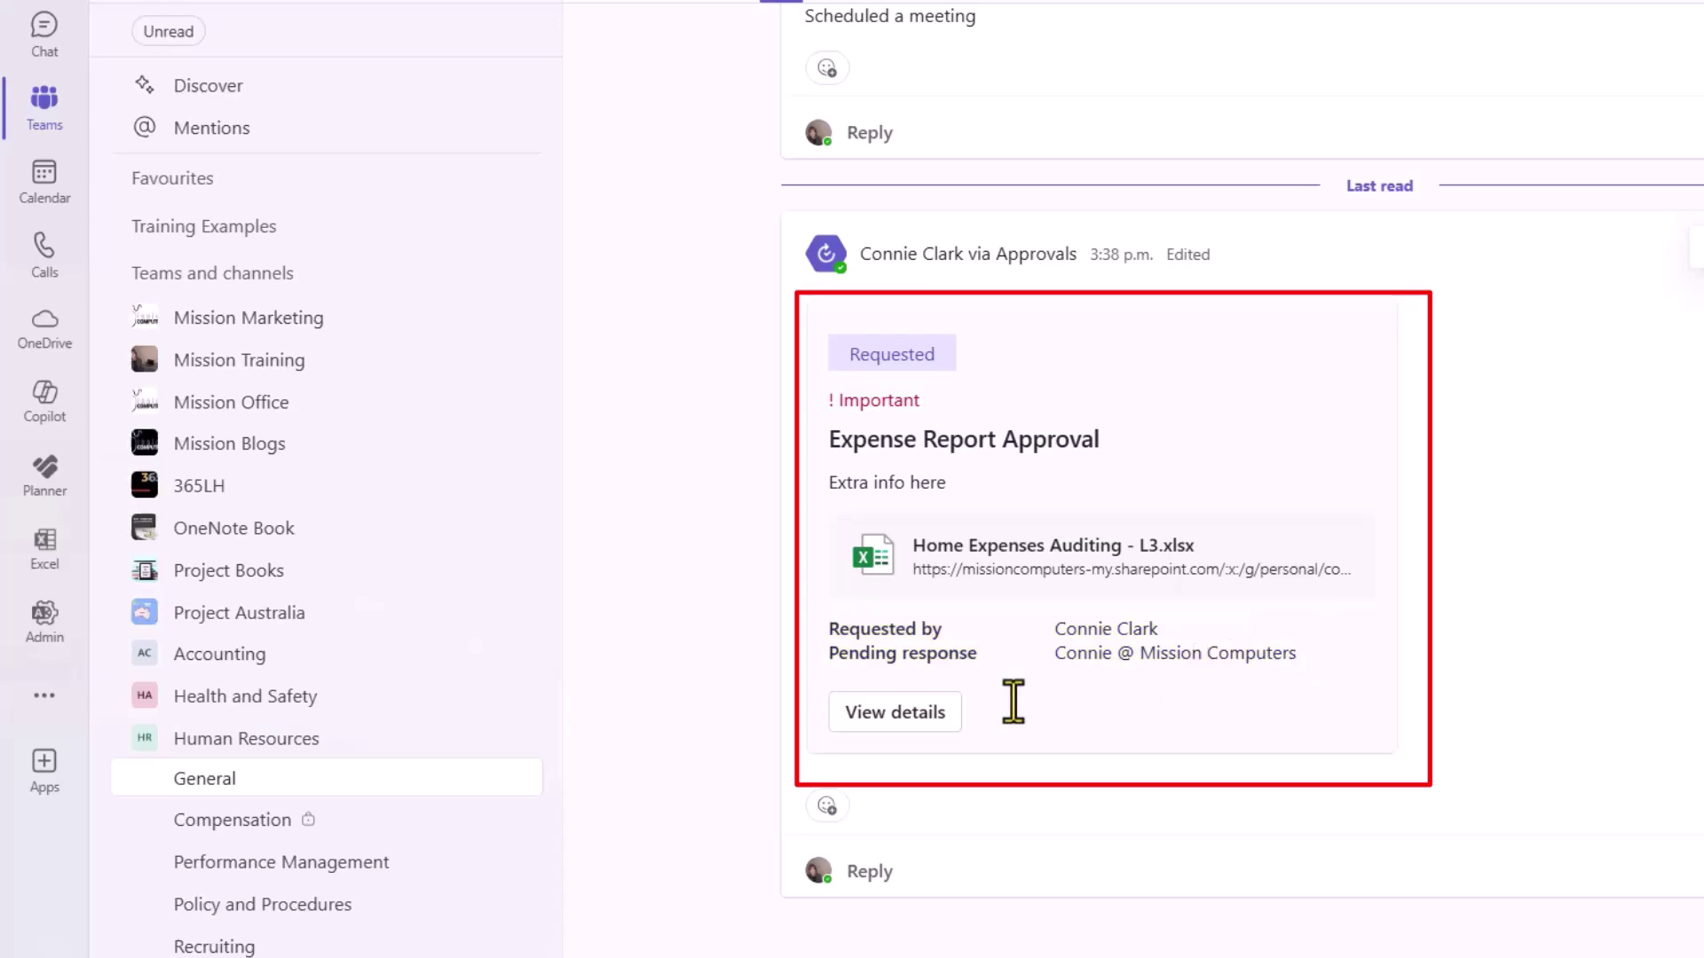
Step: View the details of the posted Expense Report Approval request, follow up on it and close the details
{"action": "left_click", "coordinate": [905, 714]}
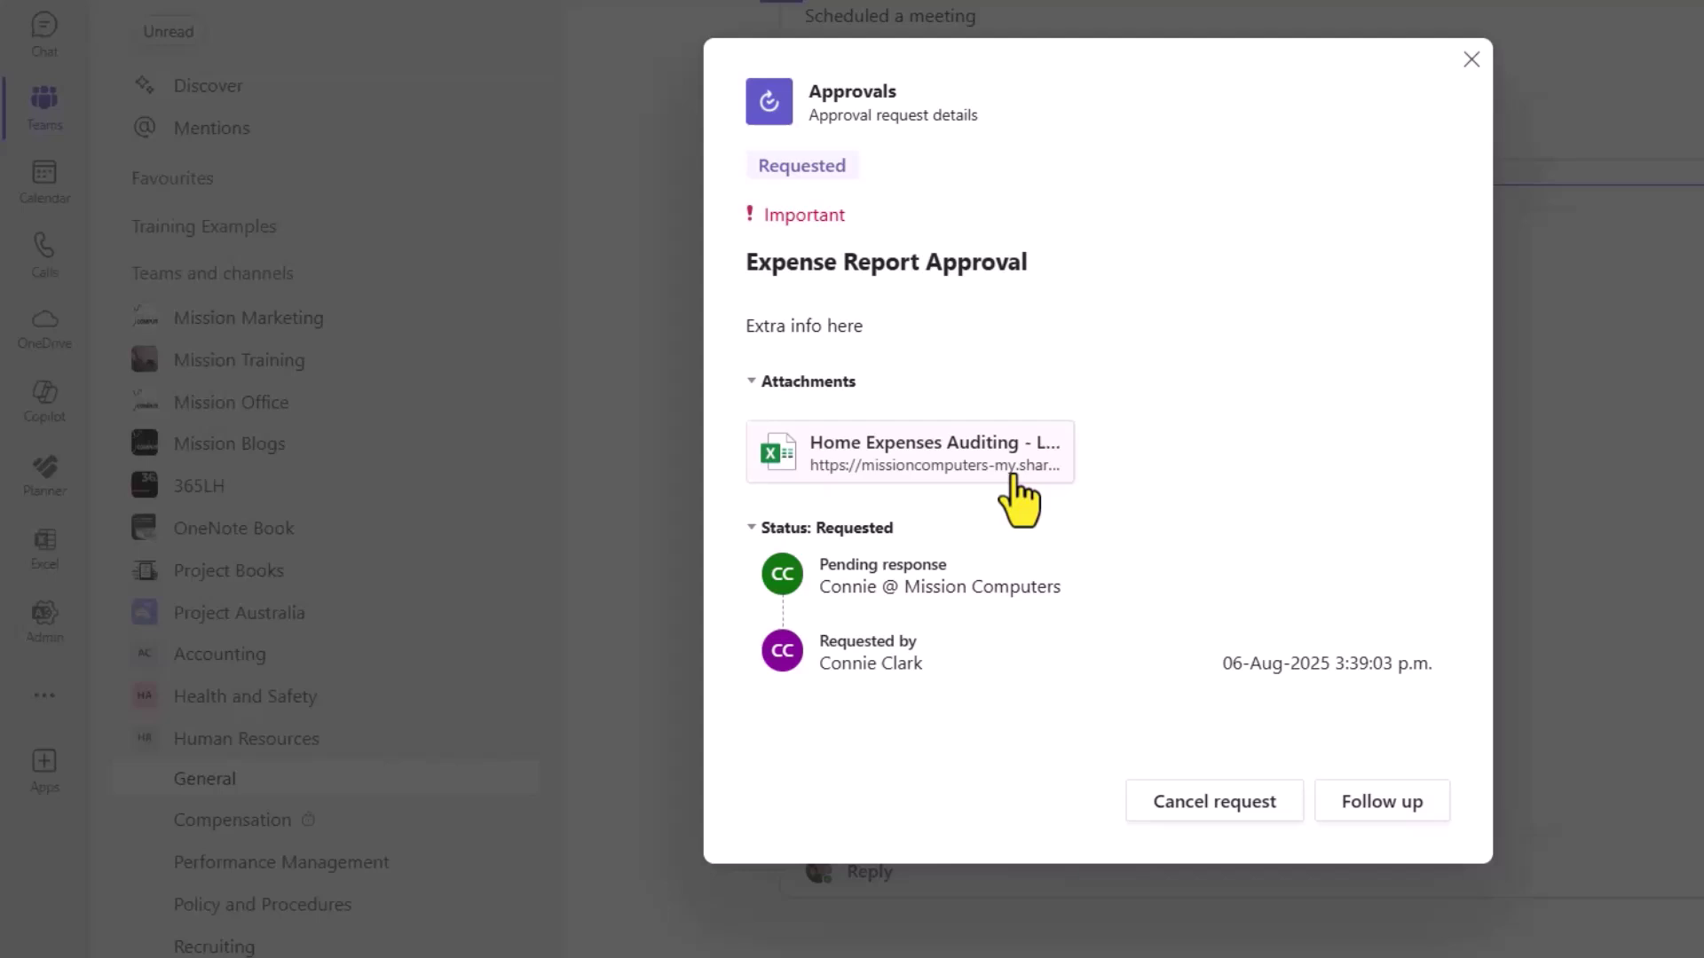
{"action": "left_click", "coordinate": [1390, 811]}
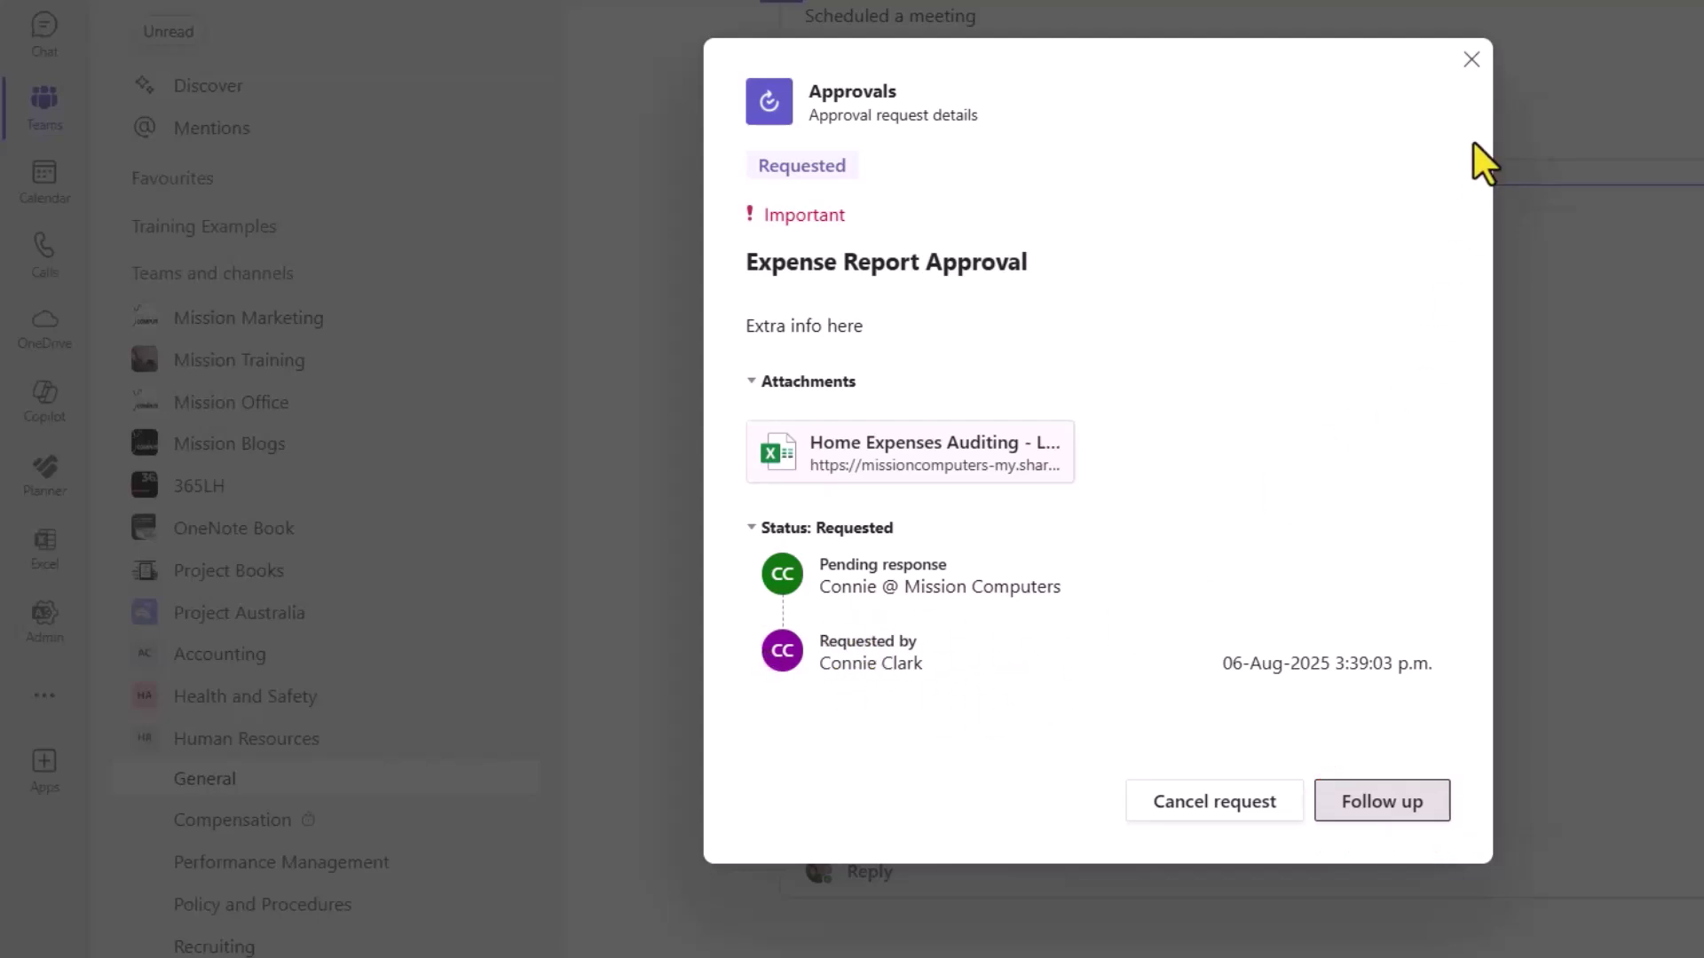
{"action": "left_click", "coordinate": [1589, 245]}
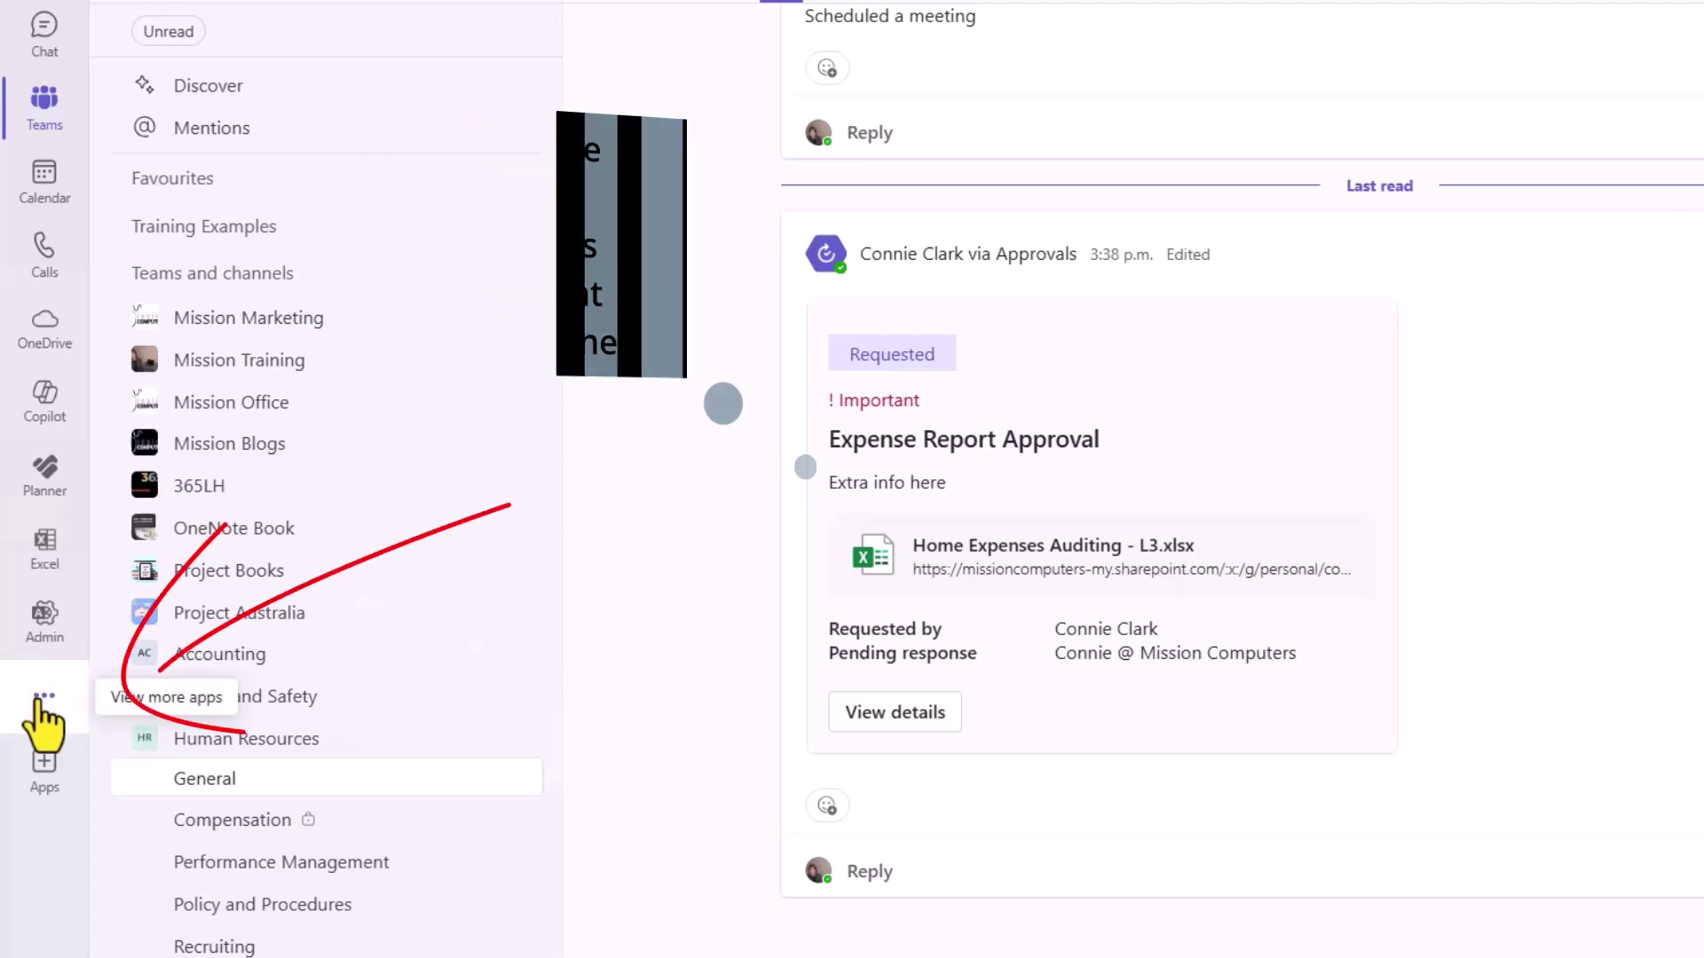
Step: Open the Approvals app and review the statuses of the sent requests and the list of received ones
{"action": "left_click", "coordinate": [82, 674]}
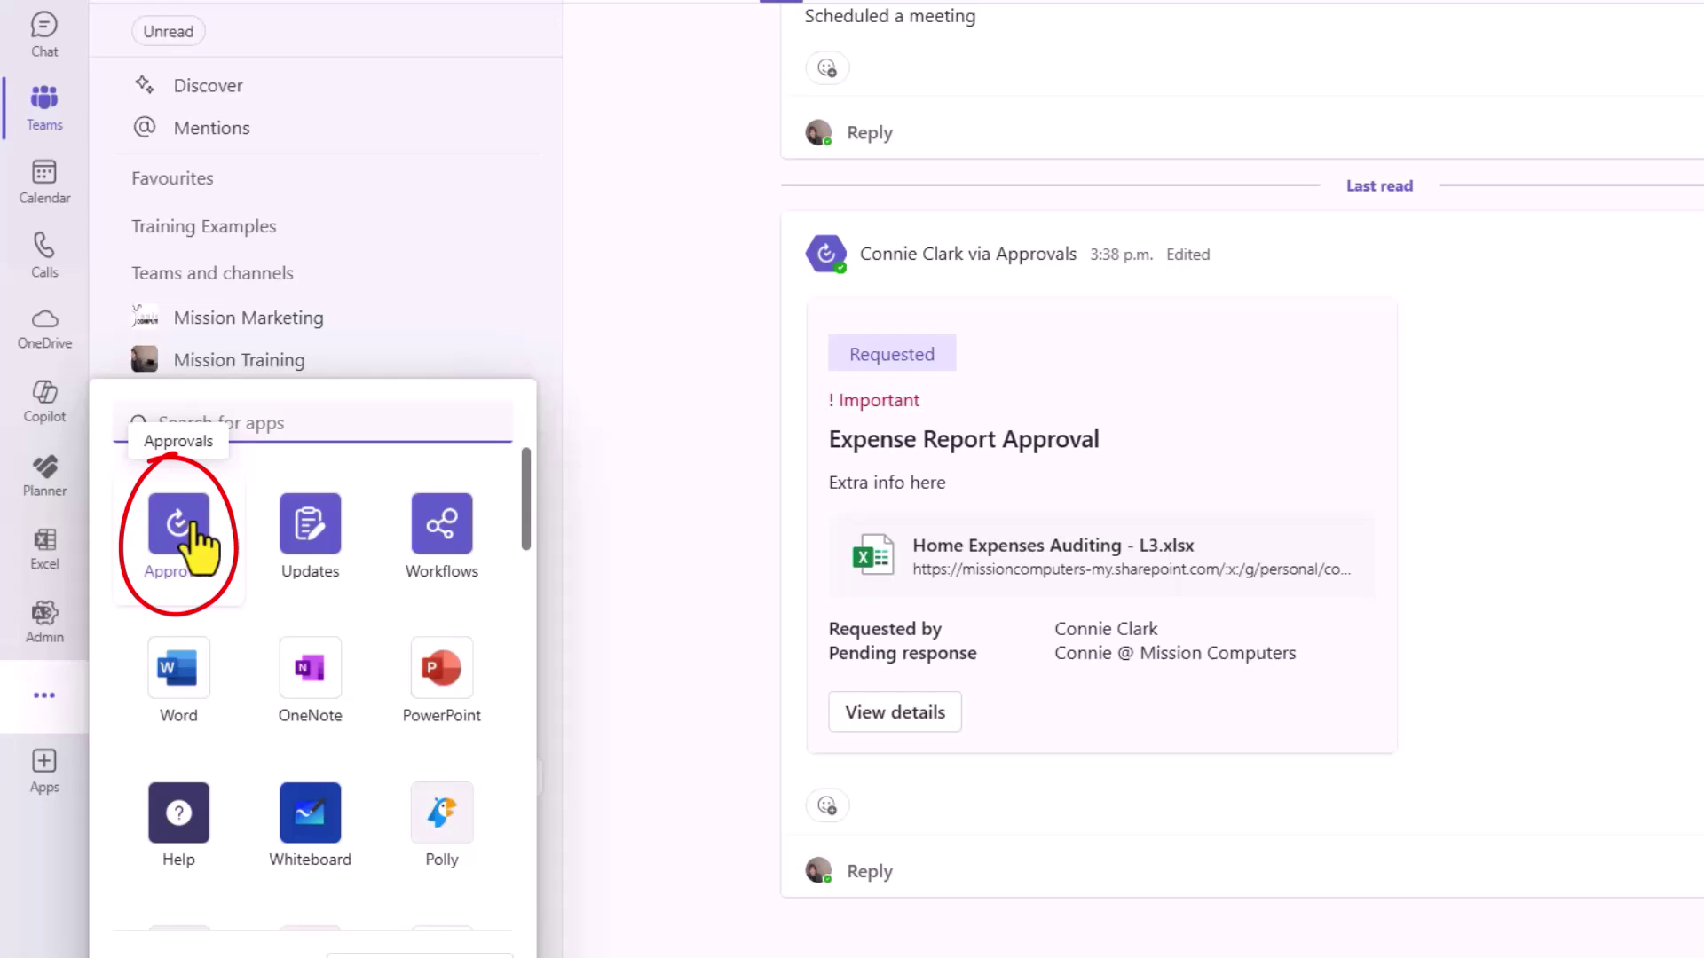
{"action": "left_click", "coordinate": [173, 559]}
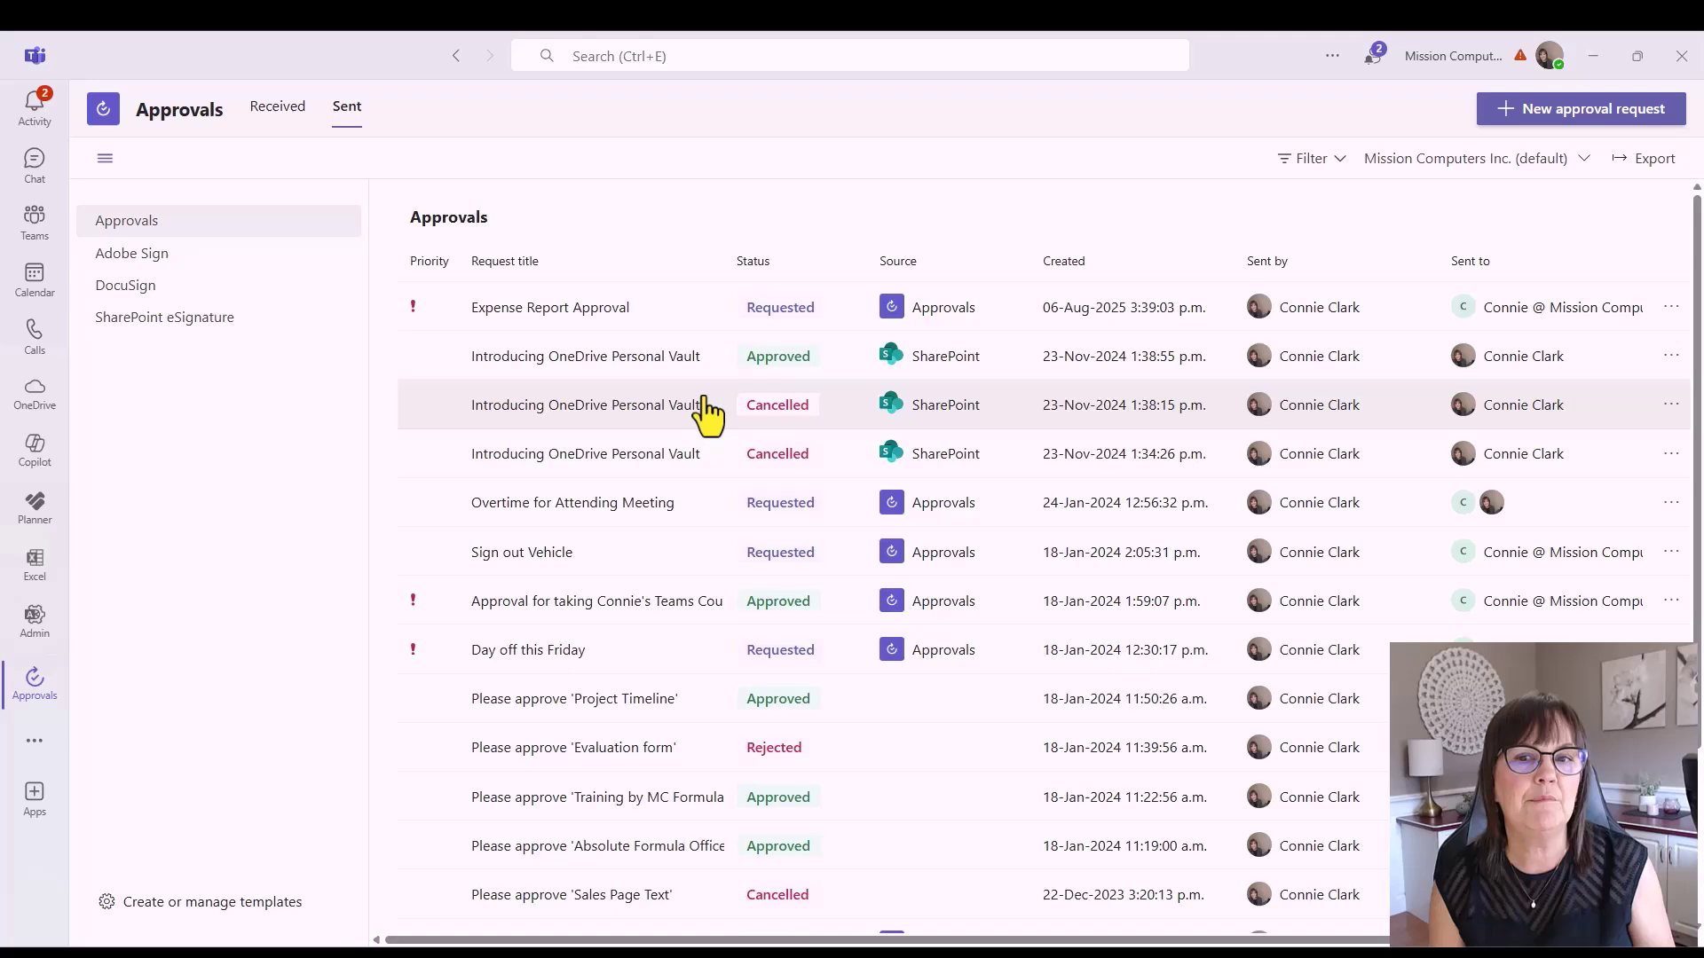
{"action": "scroll", "coordinate": [734, 810], "scroll_direction": "down", "scroll_amount": 3}
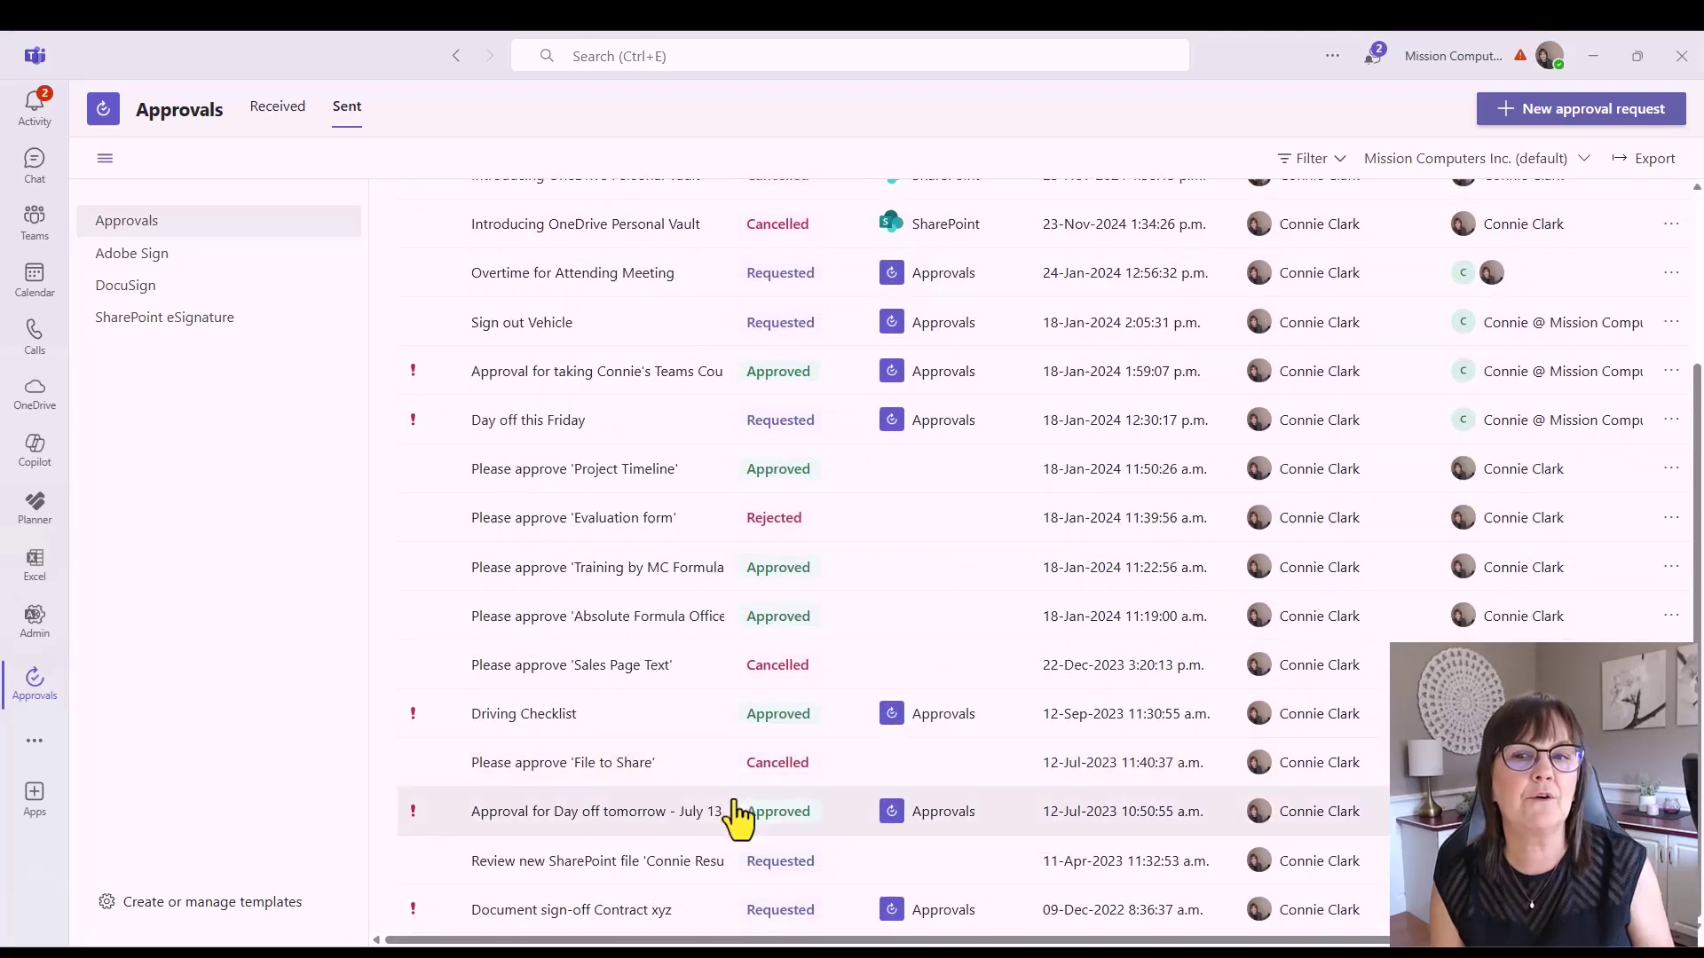
{"action": "scroll", "coordinate": [735, 810], "scroll_direction": "up", "scroll_amount": 3}
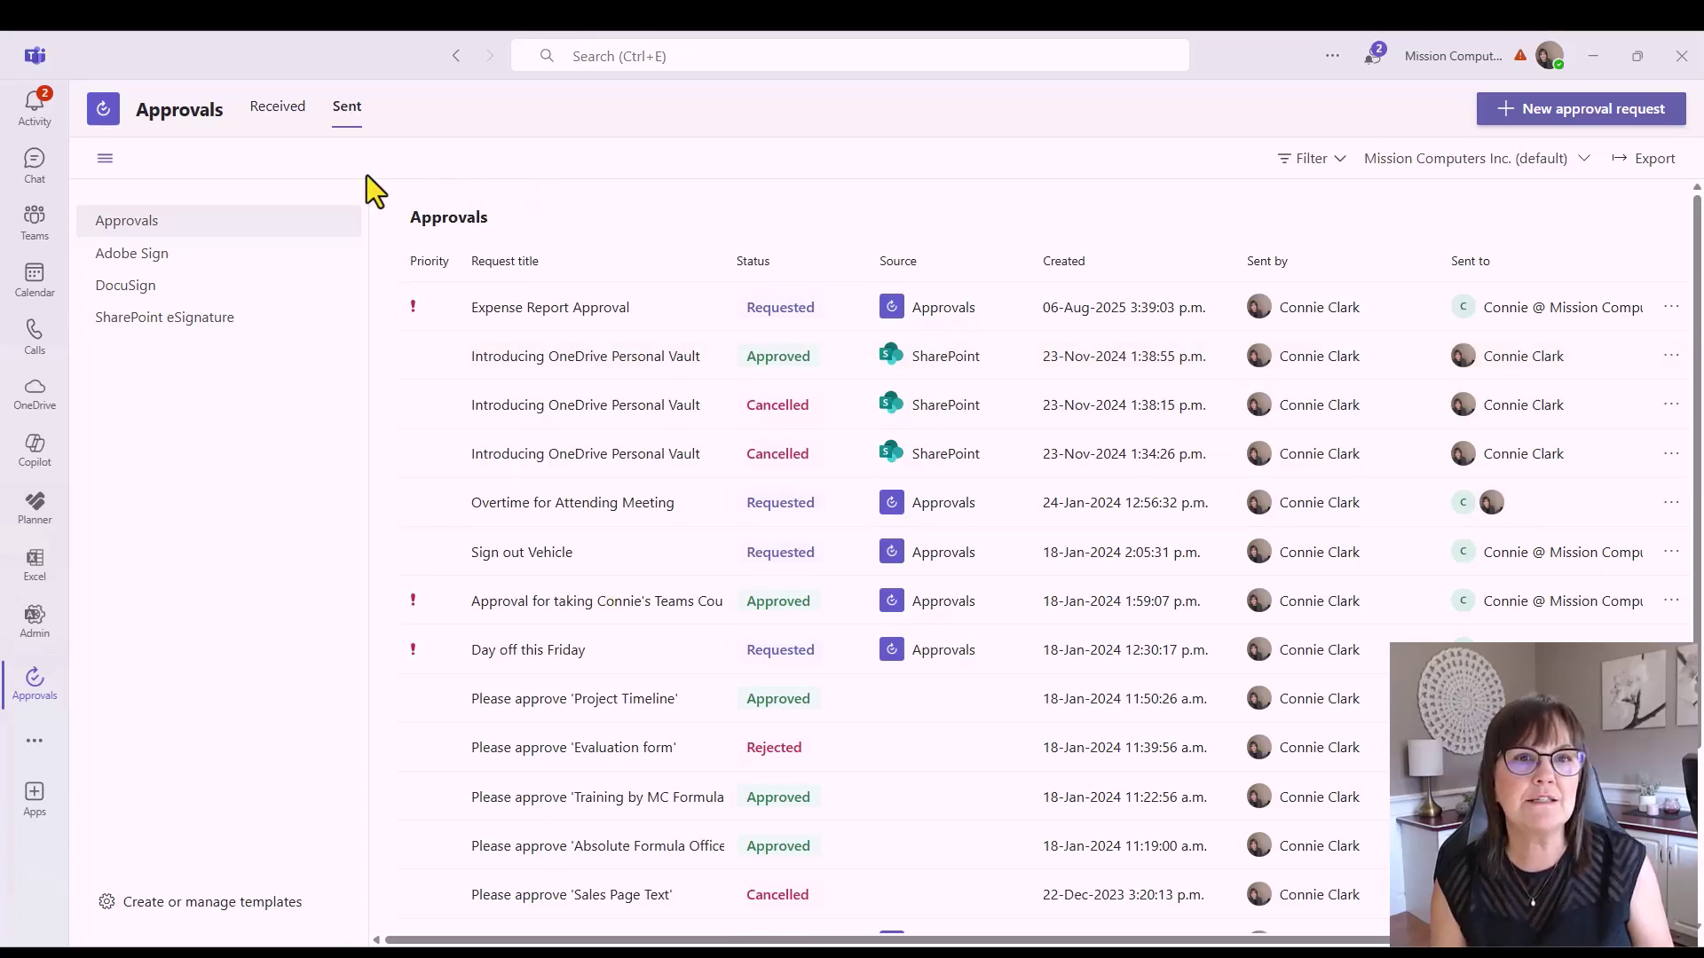
{"action": "left_click", "coordinate": [292, 114]}
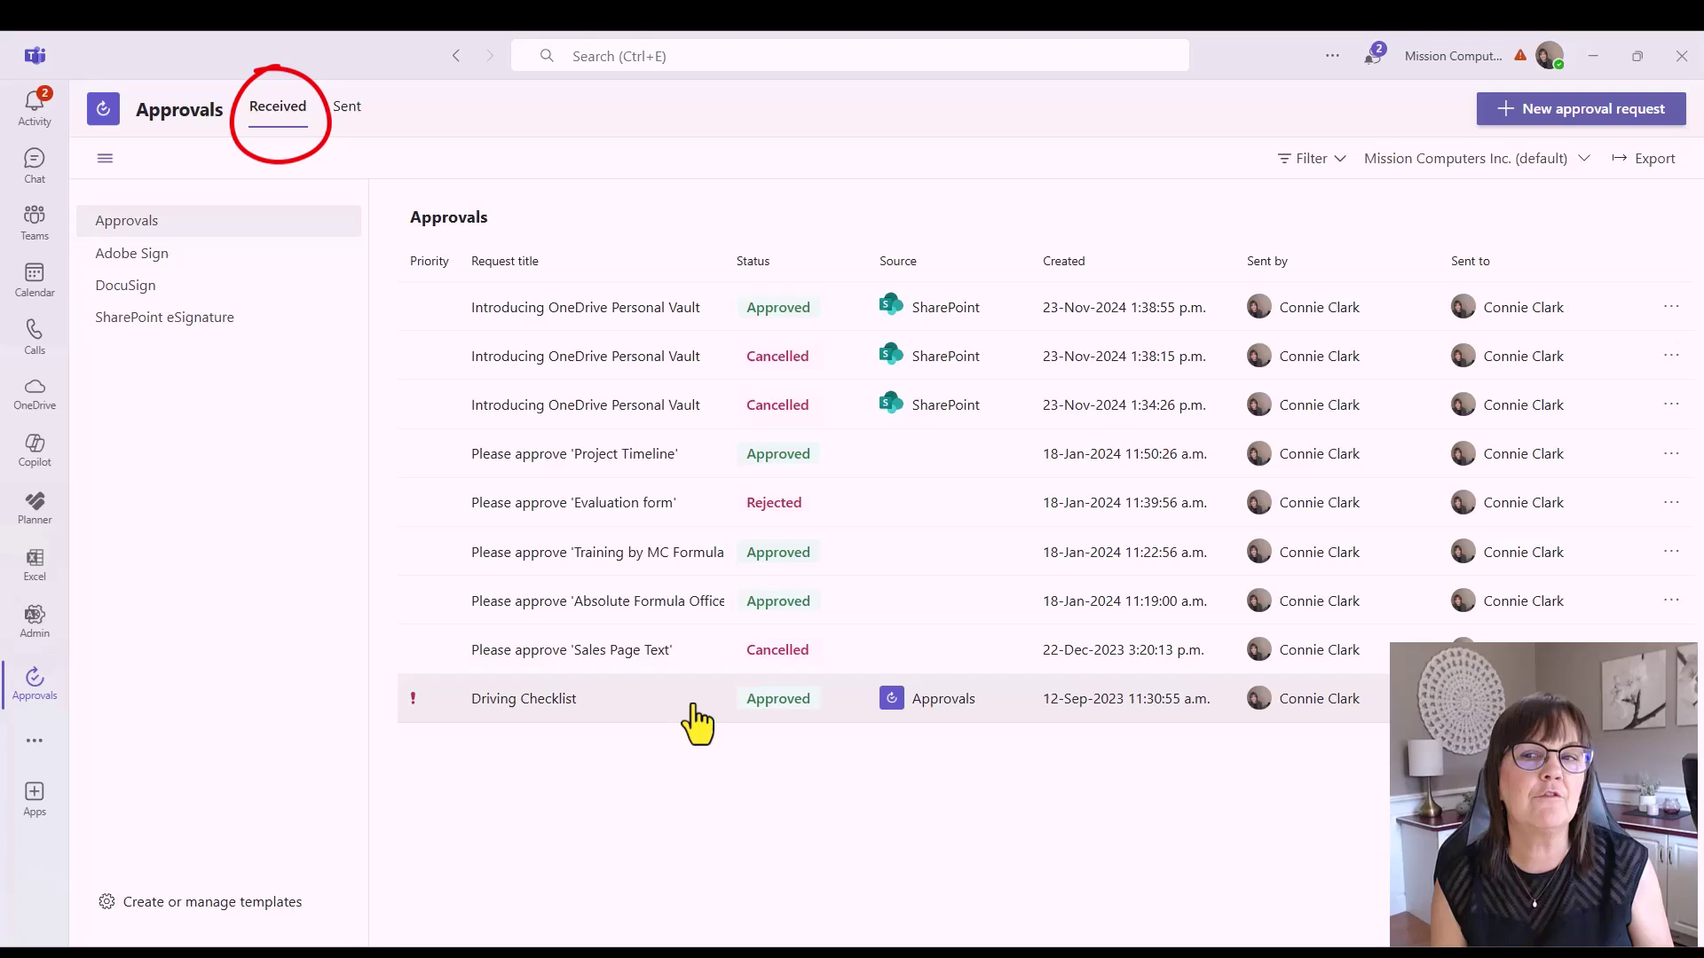